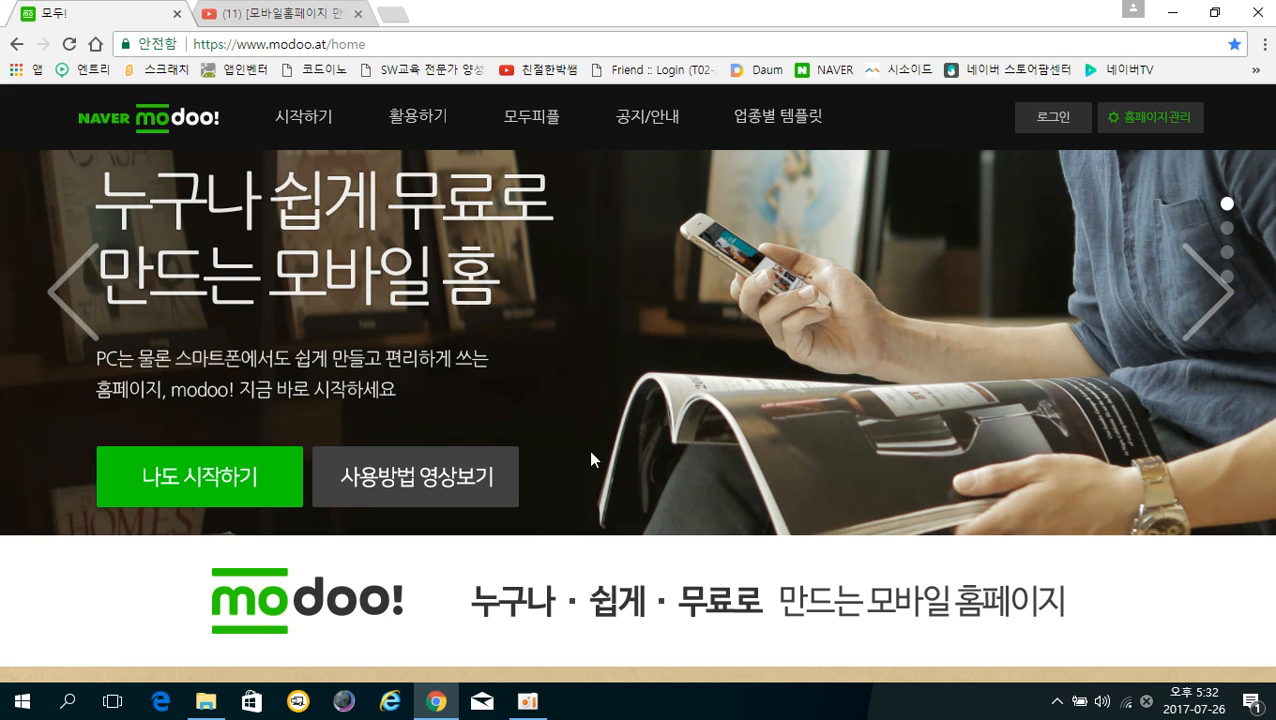
Log in to Naver modoo! with the Naver account from the top-right 로그인 link
left_click(1043, 125)
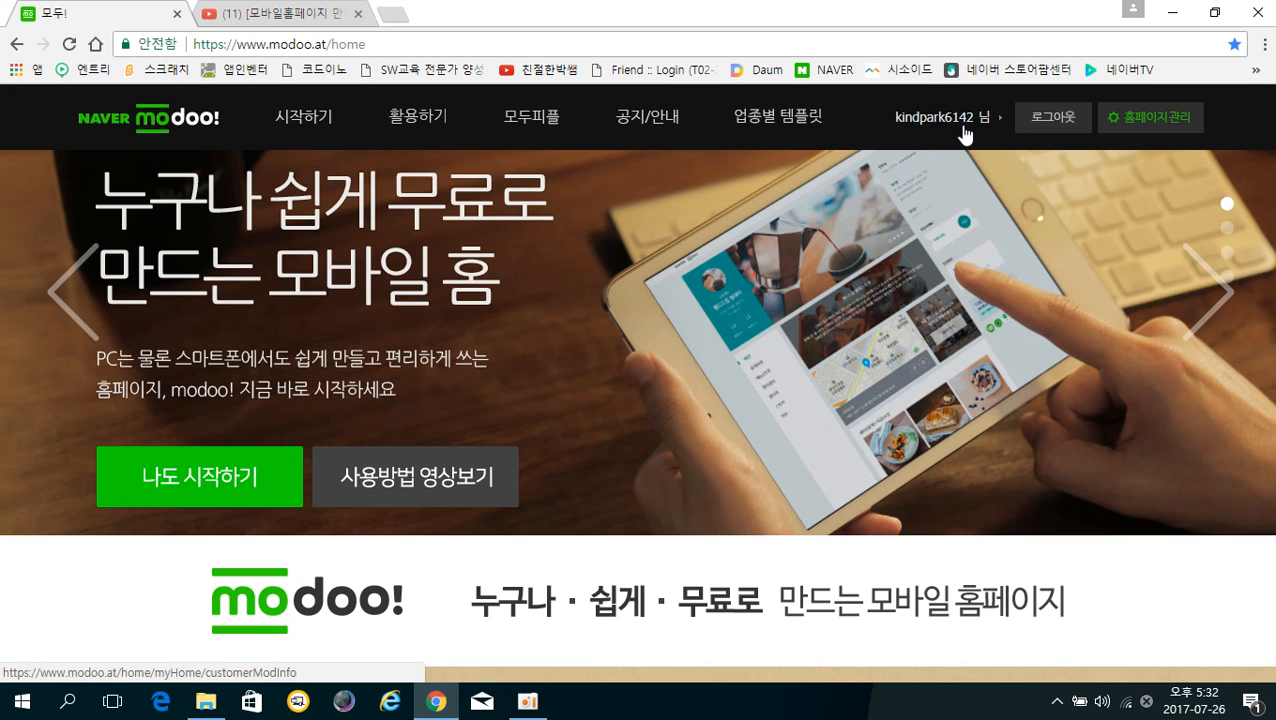
Go to 홈페이지관리 and scroll through the account's homepage list
left_click(1166, 124)
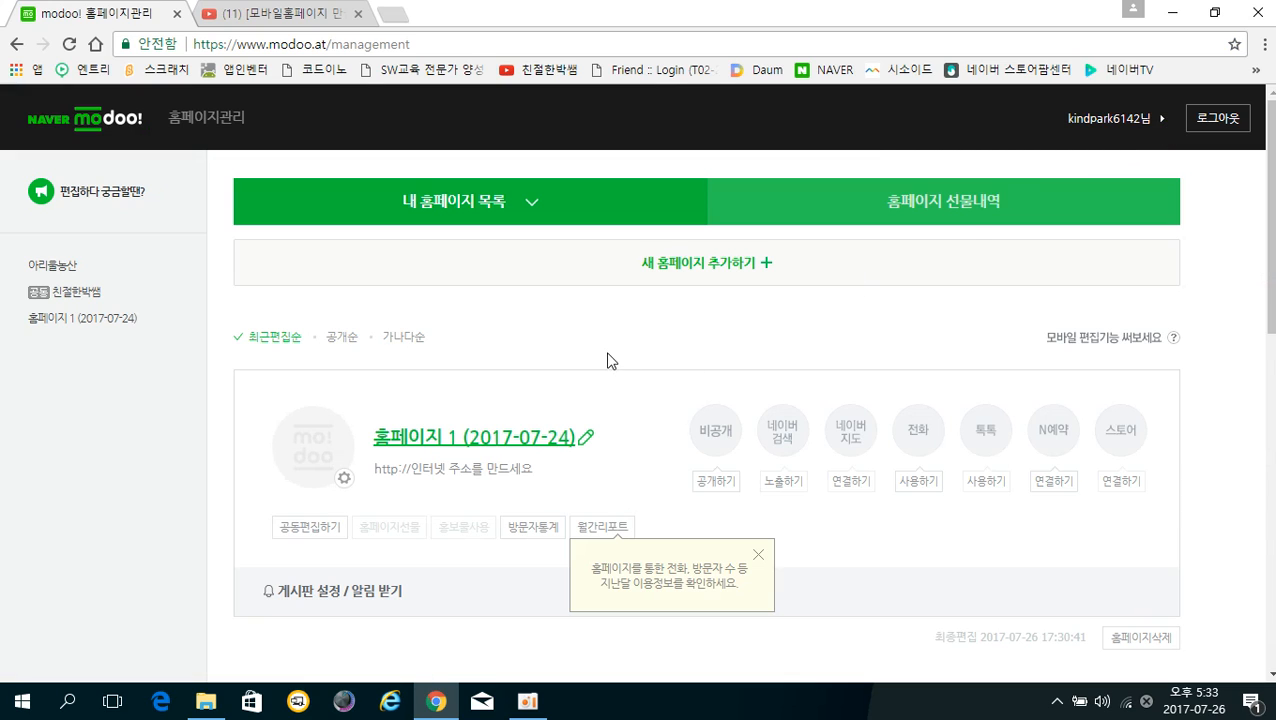
scroll(552, 448, "down", 5)
scroll(560, 467, "down", 2)
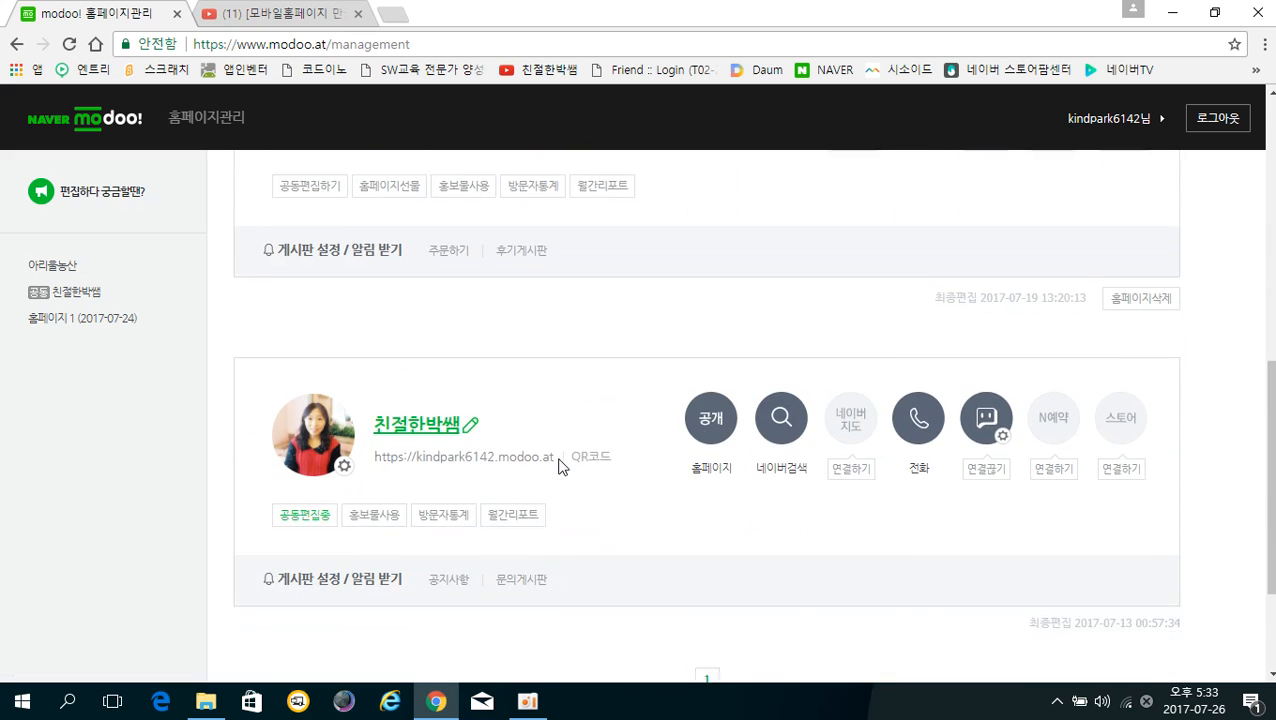
scroll(556, 450, "up", 6)
scroll(558, 447, "up", 1)
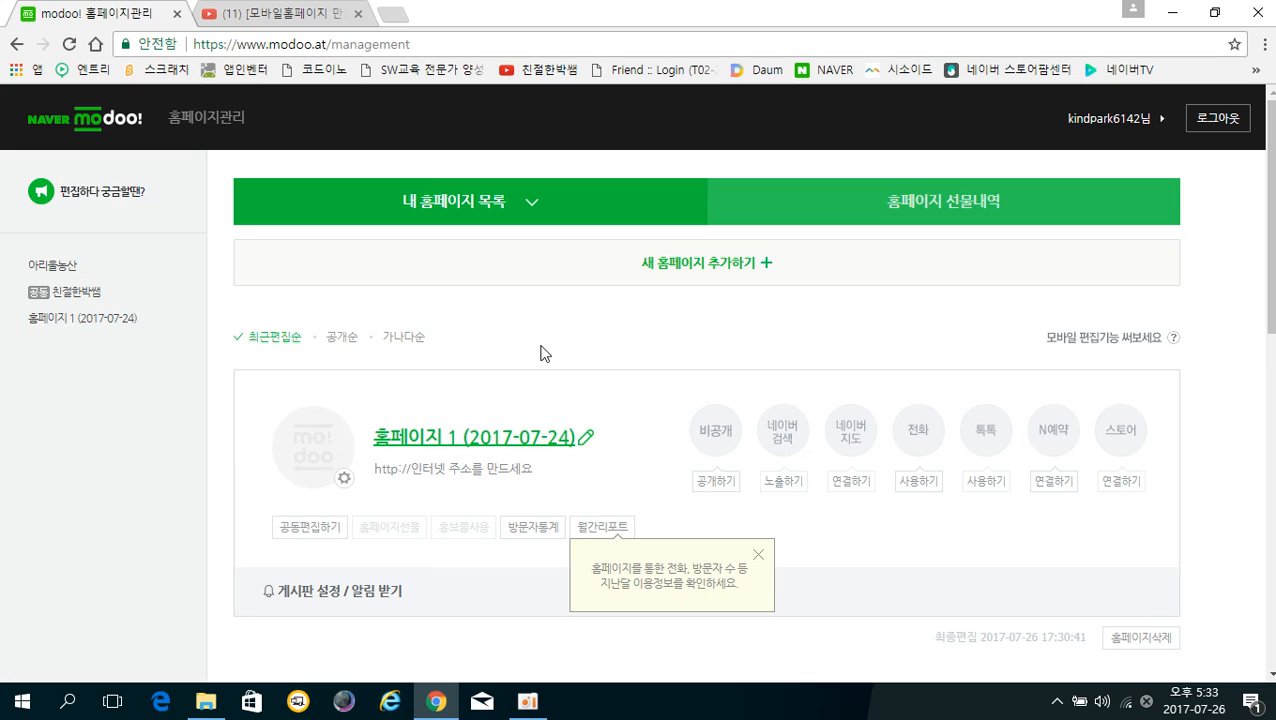
Open 홈페이지 1 (2017-07-24) for editing and restore its temporarily saved draft
left_click(414, 440)
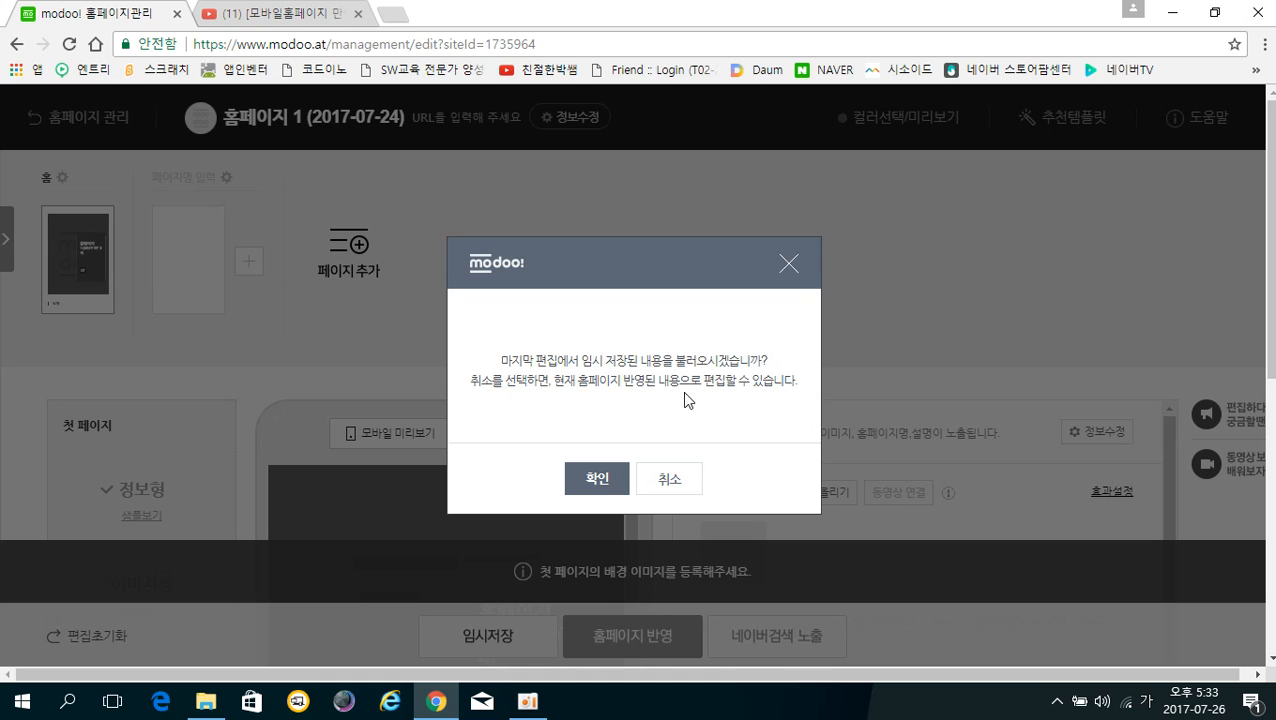
left_click(606, 480)
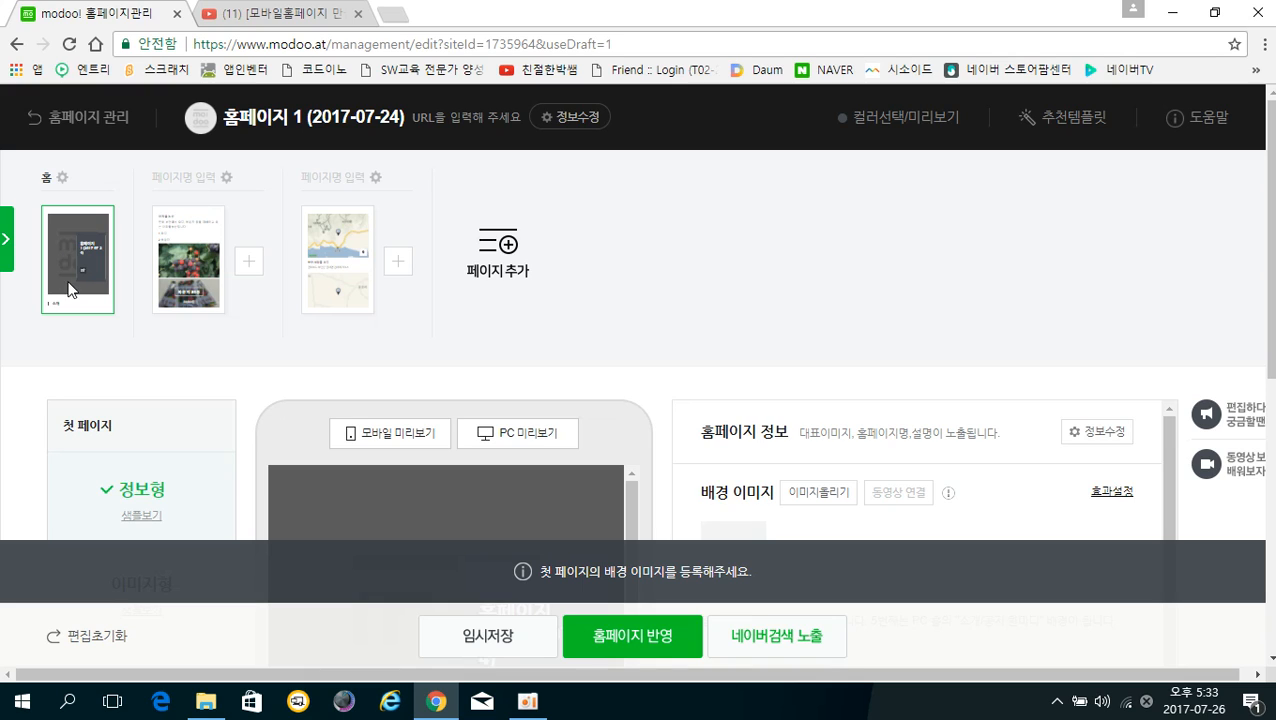
Rename the first page 아리울농산 and name the second page 농장소개
left_click(51, 177)
key("BackSpace")
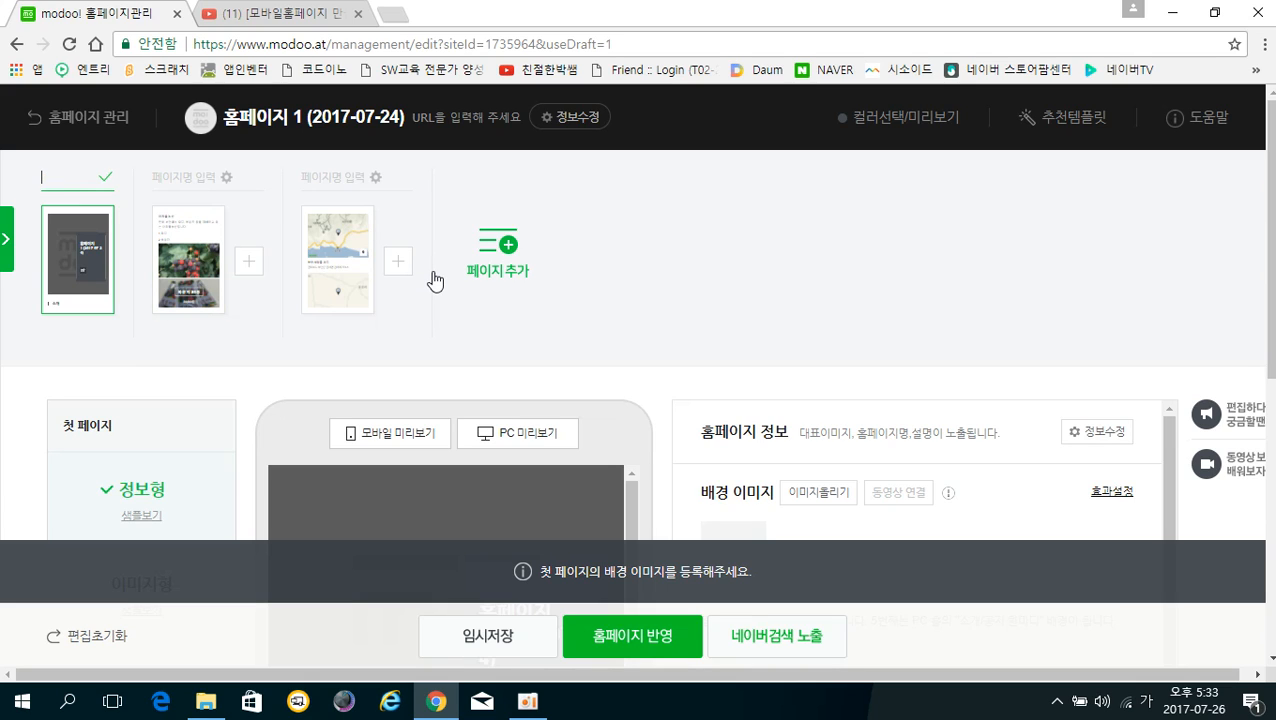
type("아리랄놓")
type("산")
key("Return")
left_click(178, 179)
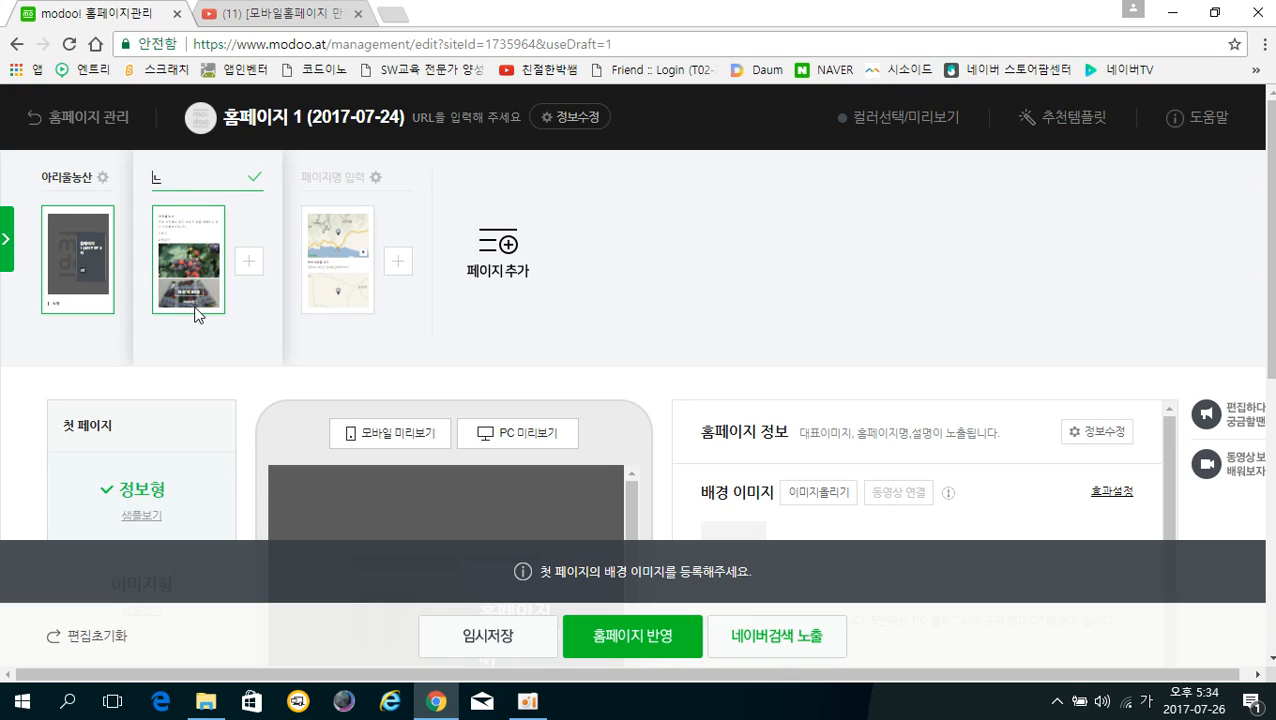
type("농장소개")
key("Return")
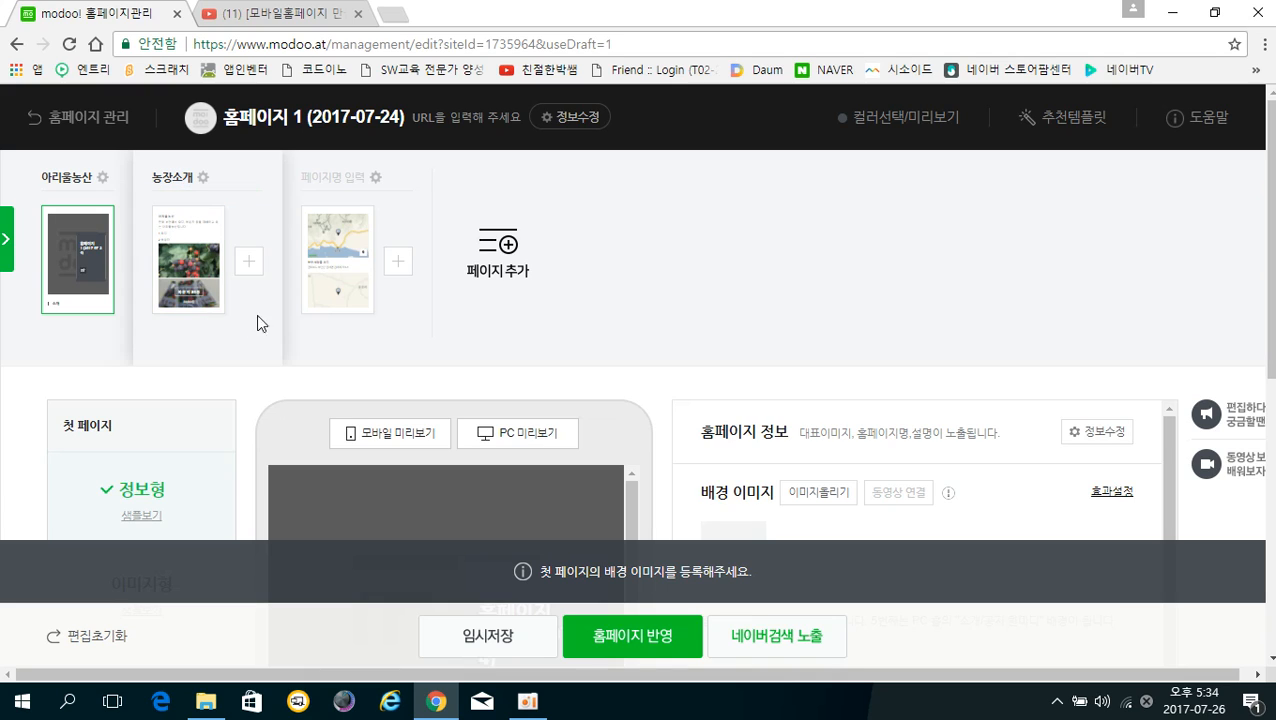
Select the third, map page and enter 찾아오시는길 as its name
left_click(335, 250)
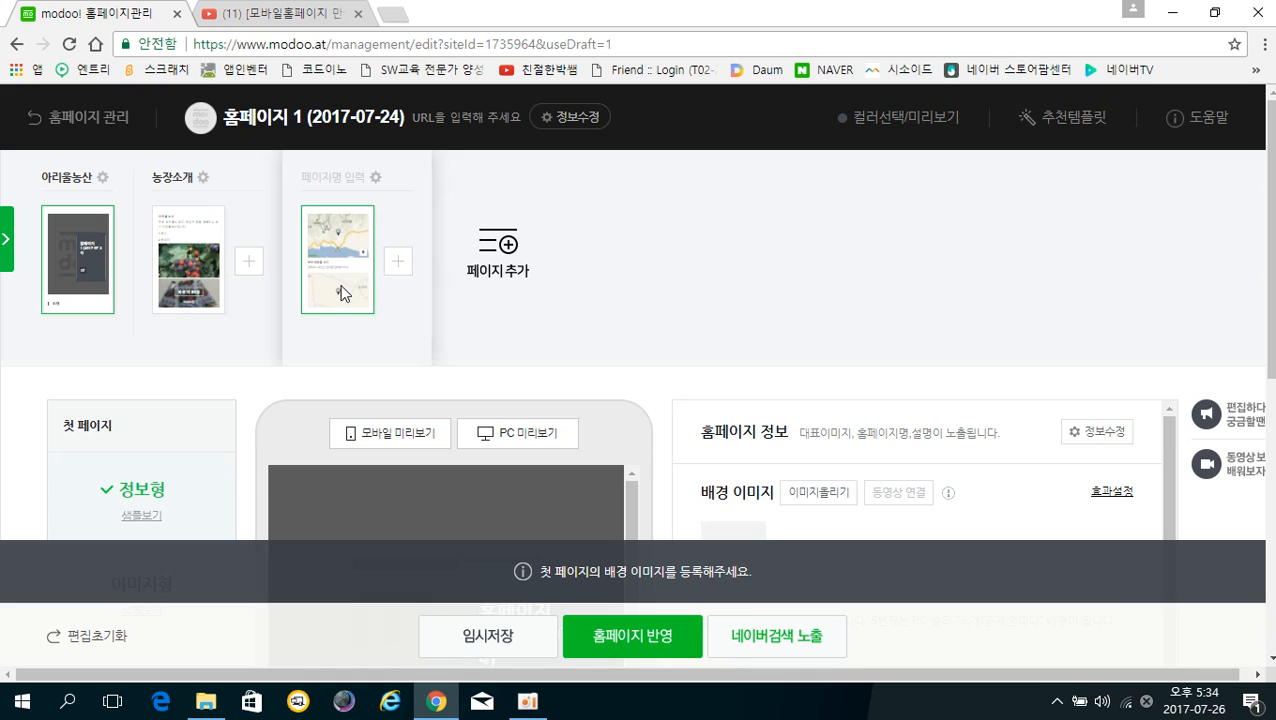
left_click(317, 177)
left_click(317, 177)
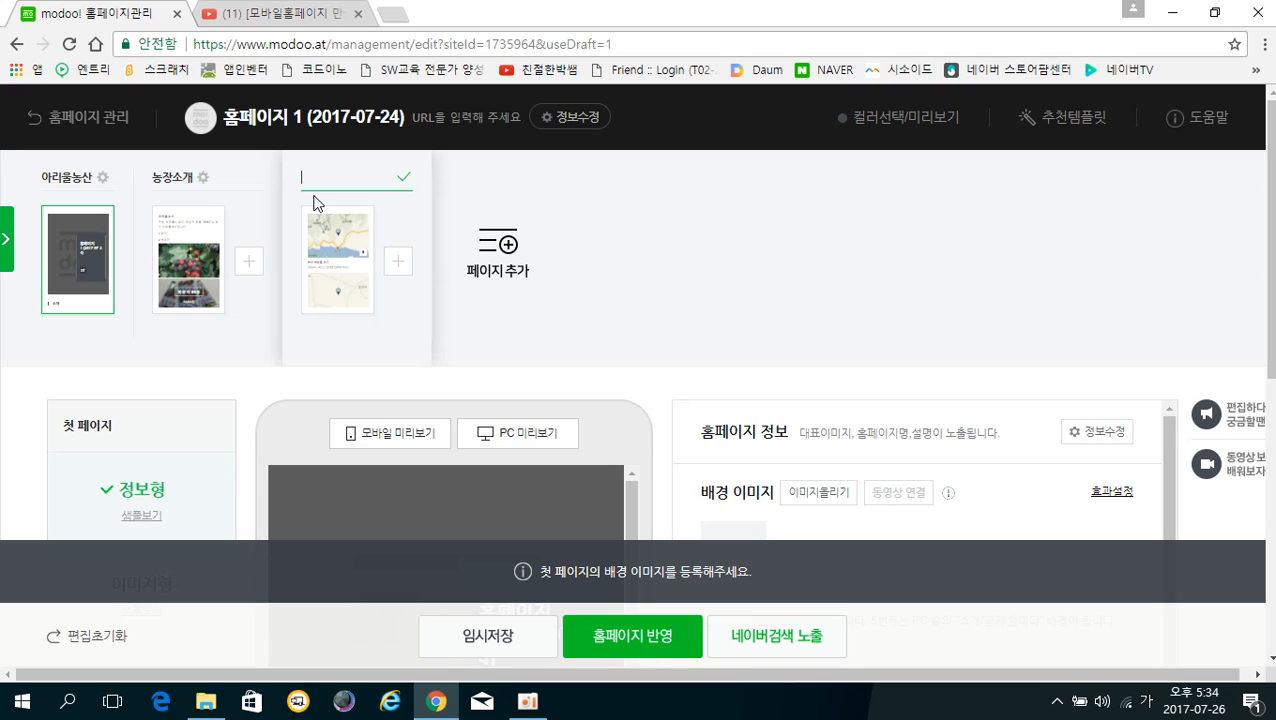
type("찾애오시는ㄱ")
Confirm the 찾아오시는길 name, toggle 페이지 노출 off and on, then duplicate the page
left_click(404, 181)
left_click(373, 179)
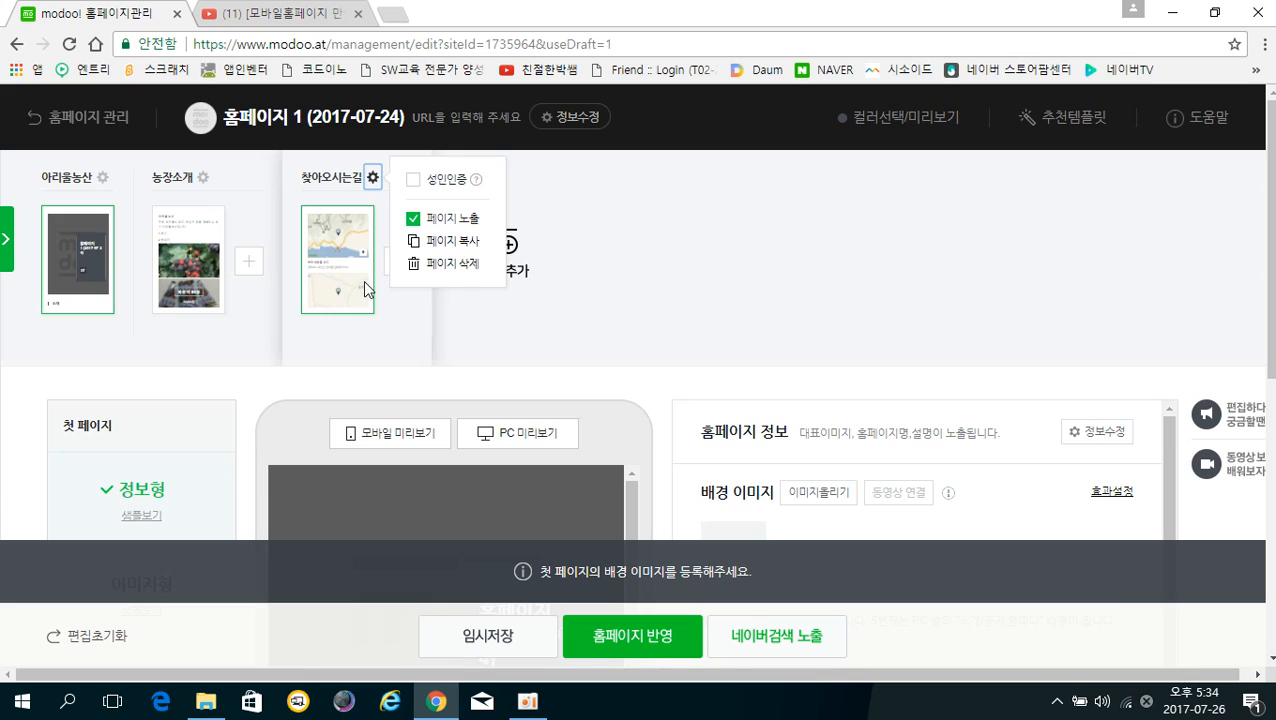
left_click(413, 219)
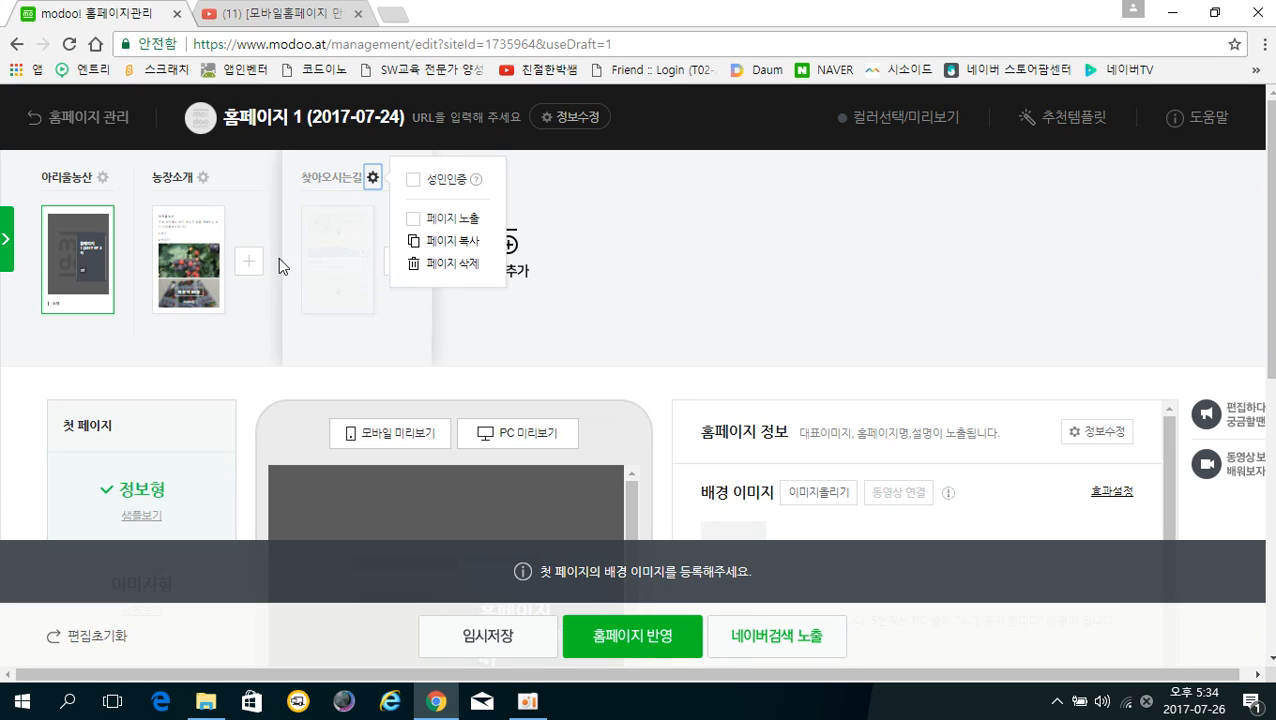
left_click(414, 220)
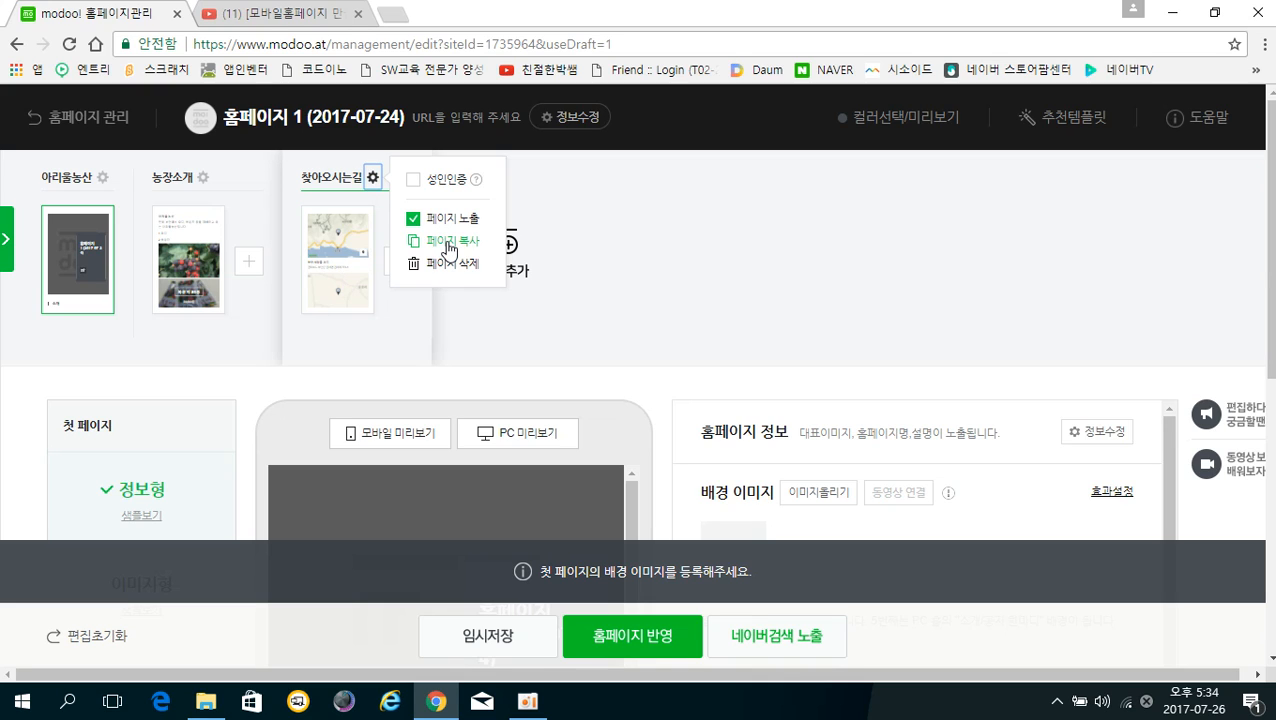
left_click(449, 251)
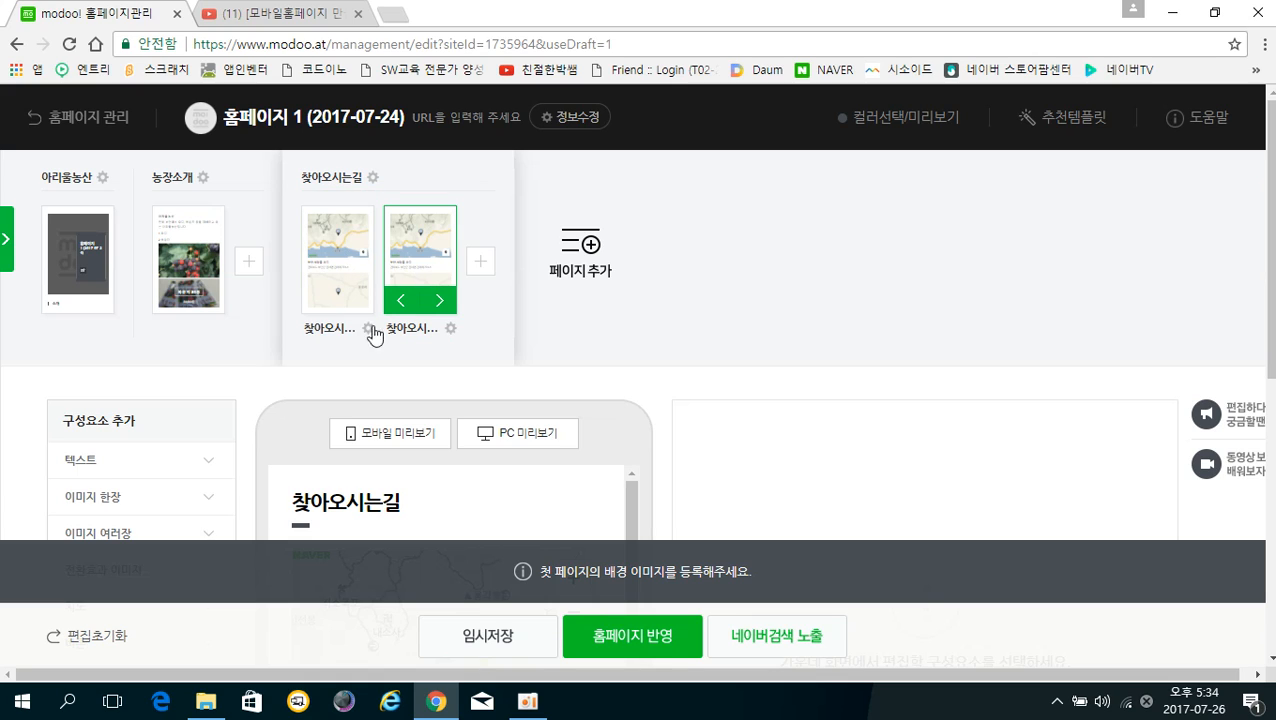
Delete the copied 찾아오시는길 page from its gear menu and confirm
left_click(450, 329)
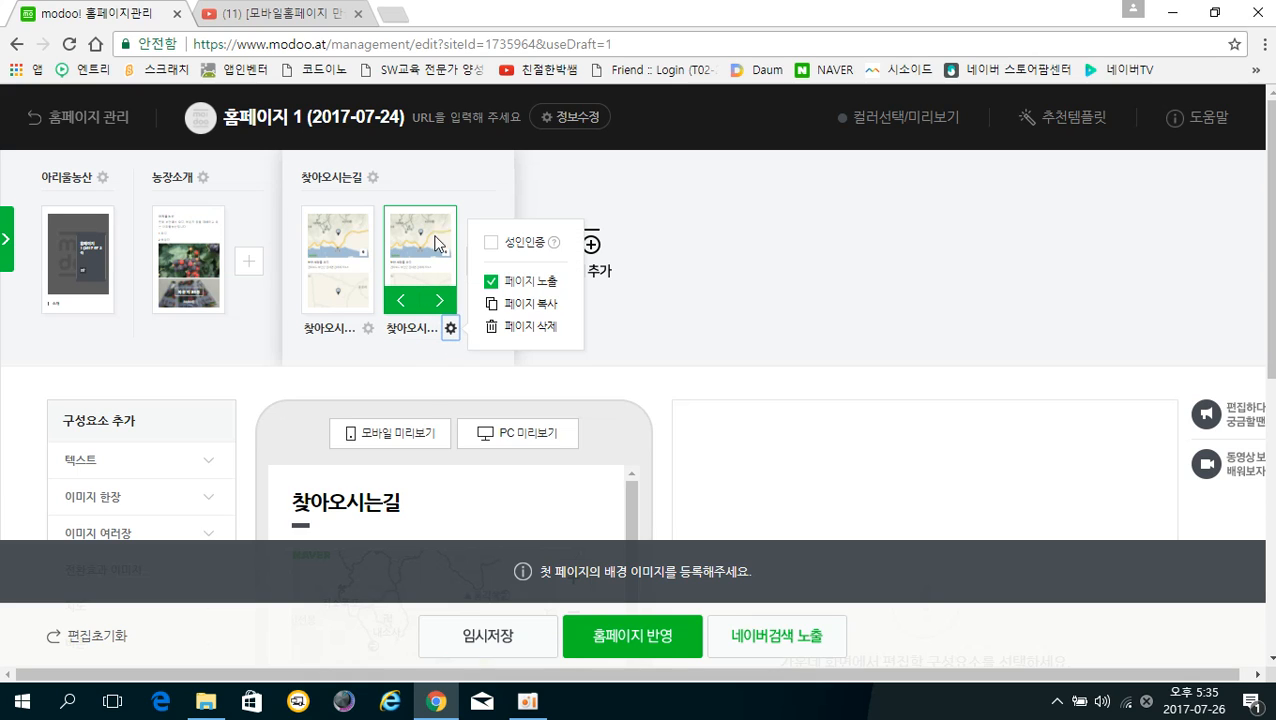
left_click(489, 330)
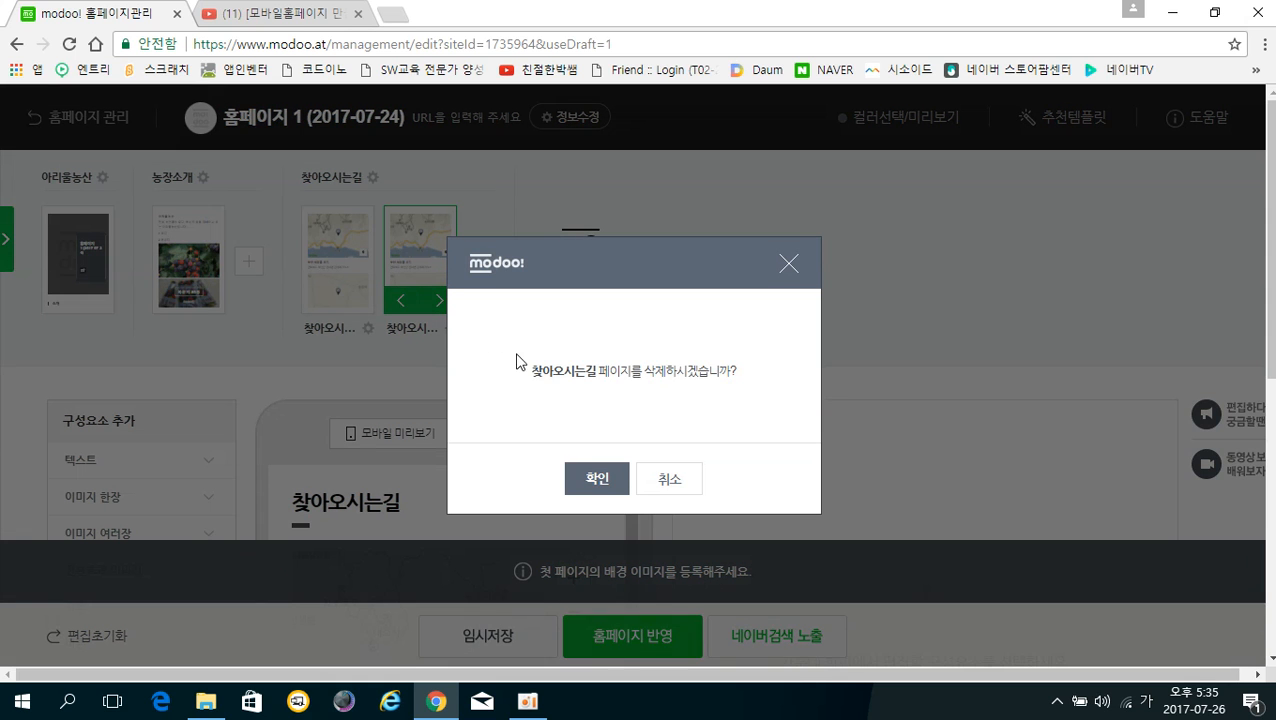
left_click(597, 481)
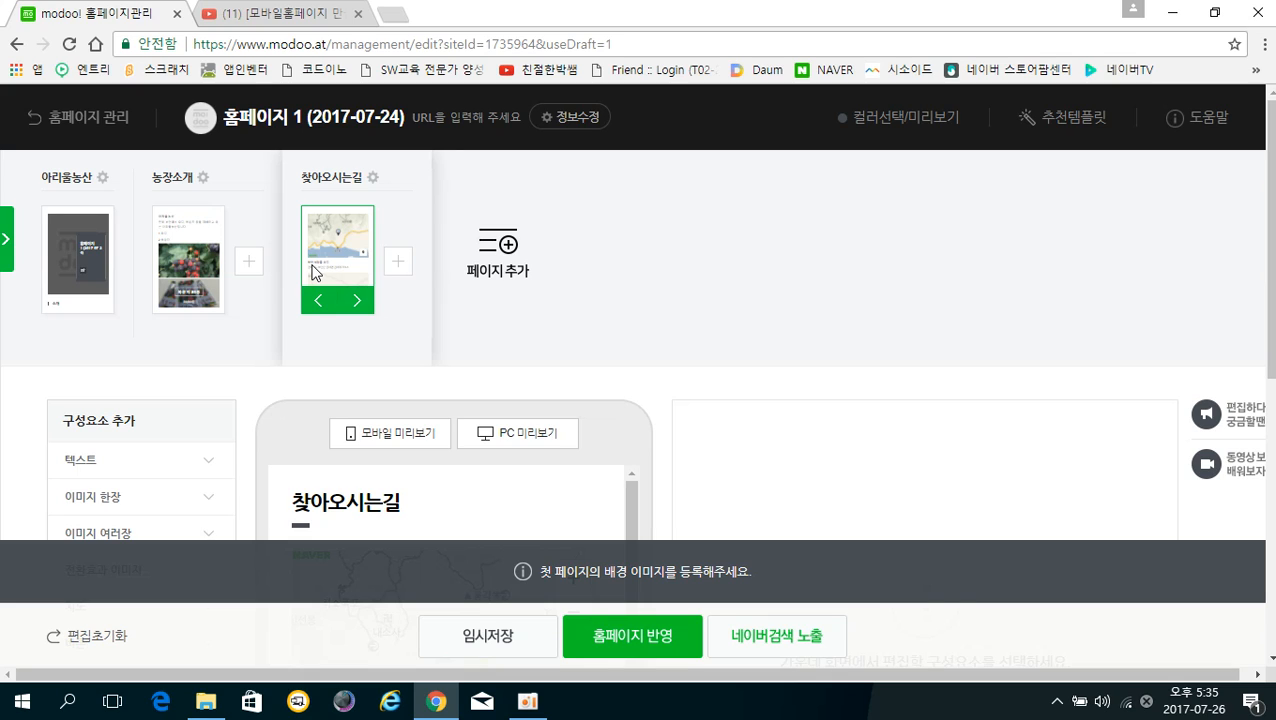
Add a fourth page using the 이미지+버튼 layout template
left_click(497, 272)
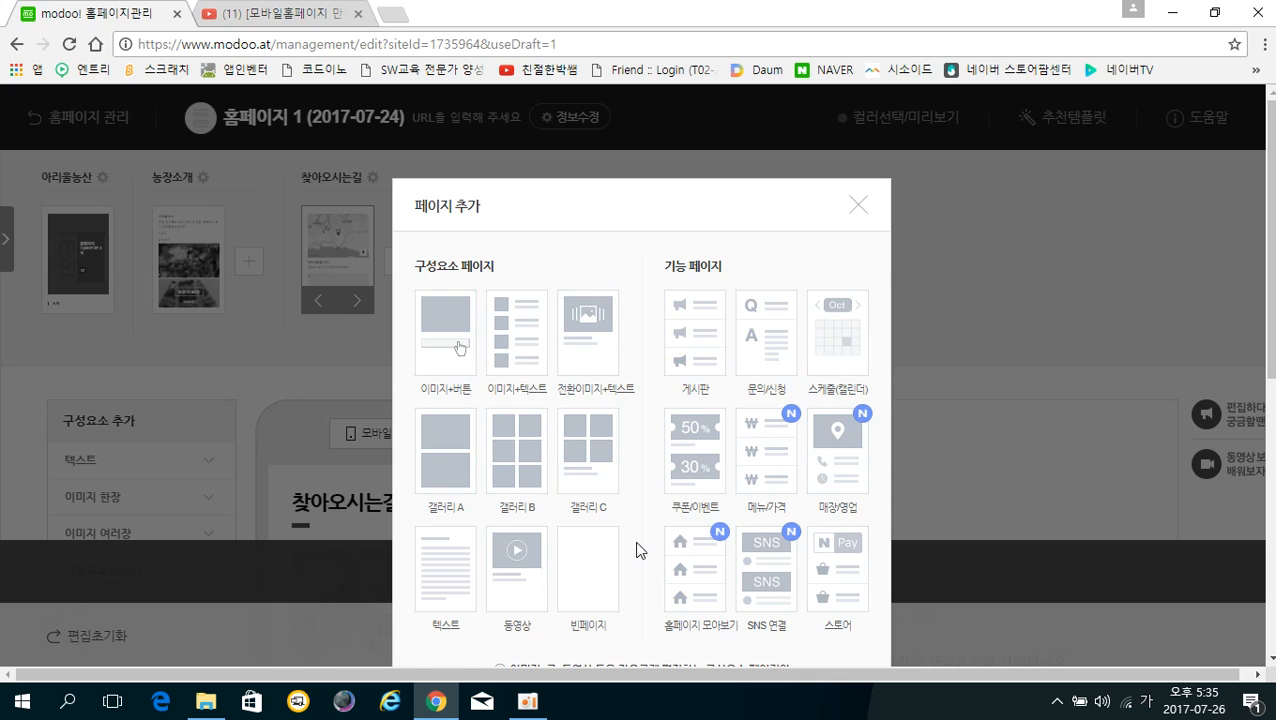
scroll(641, 551, "down", 1)
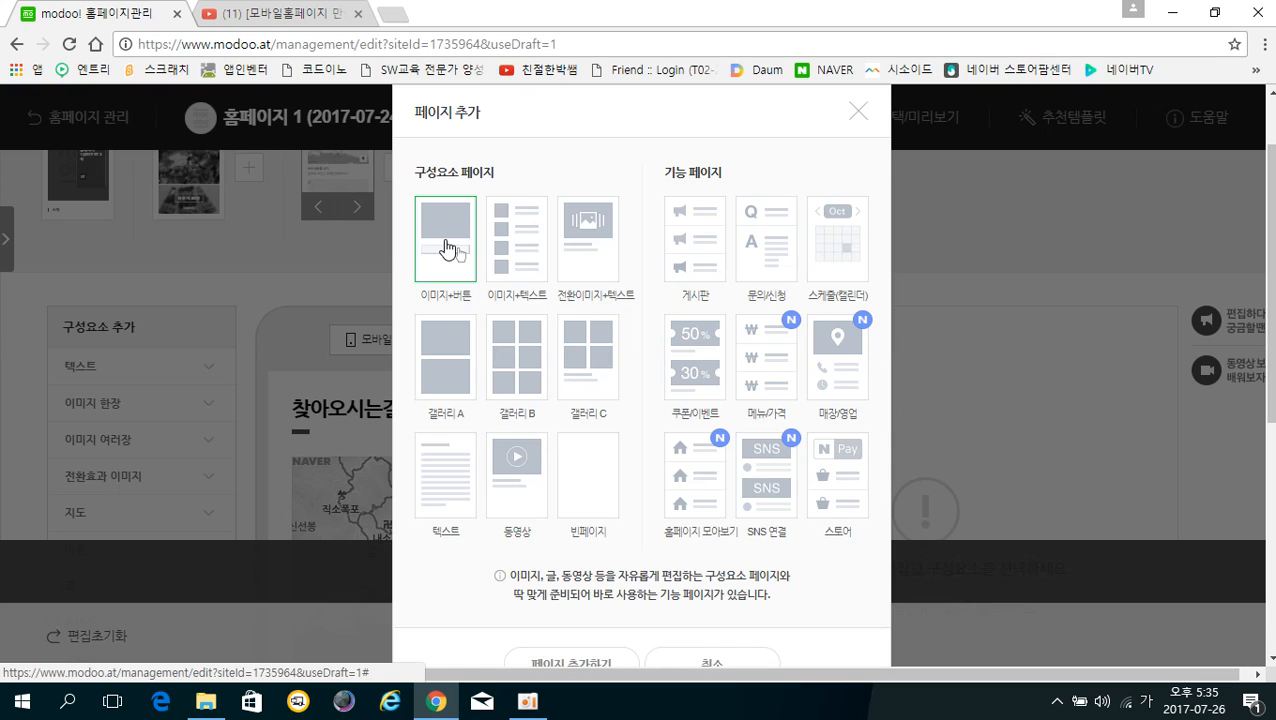
left_click(447, 248)
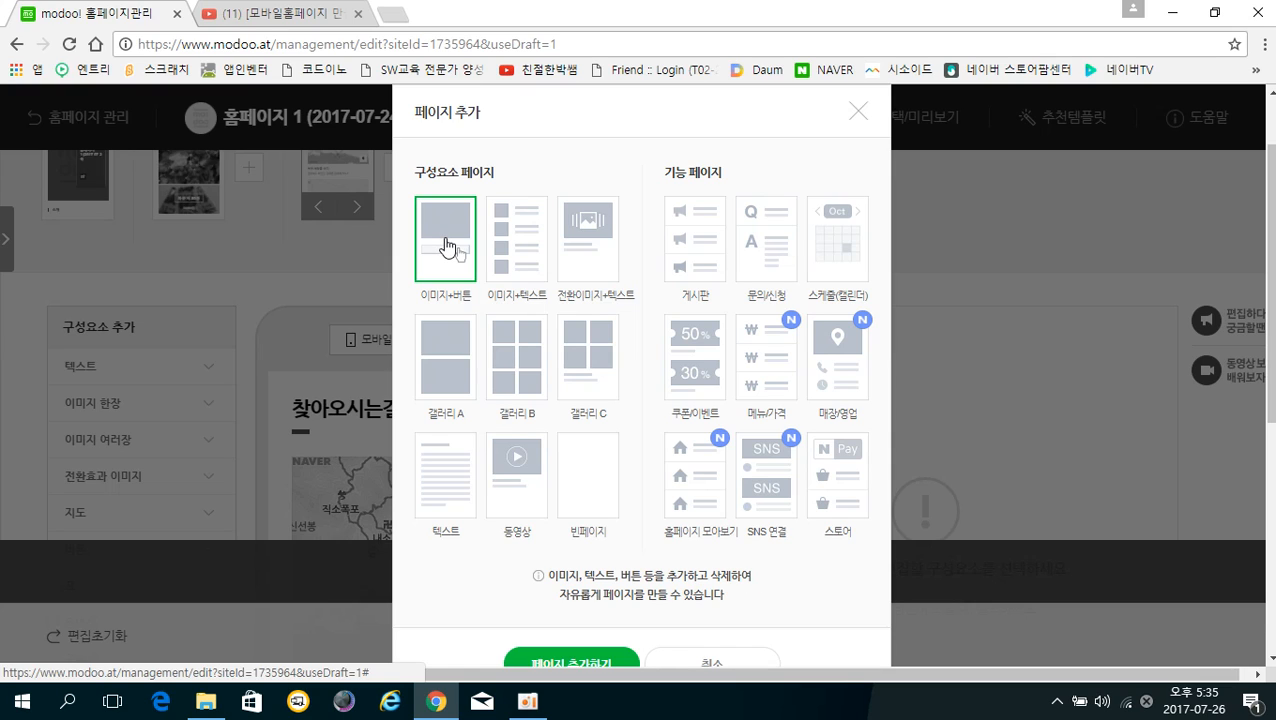
scroll(617, 613, "down", 2)
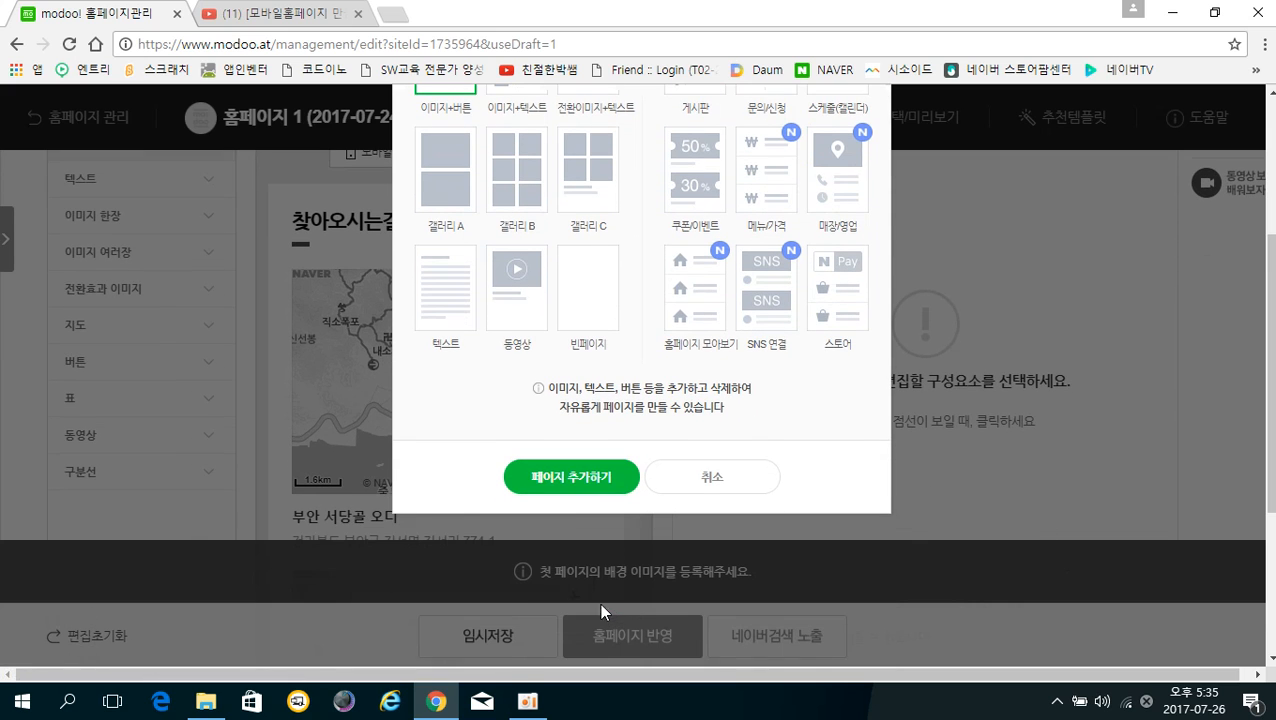
left_click(564, 489)
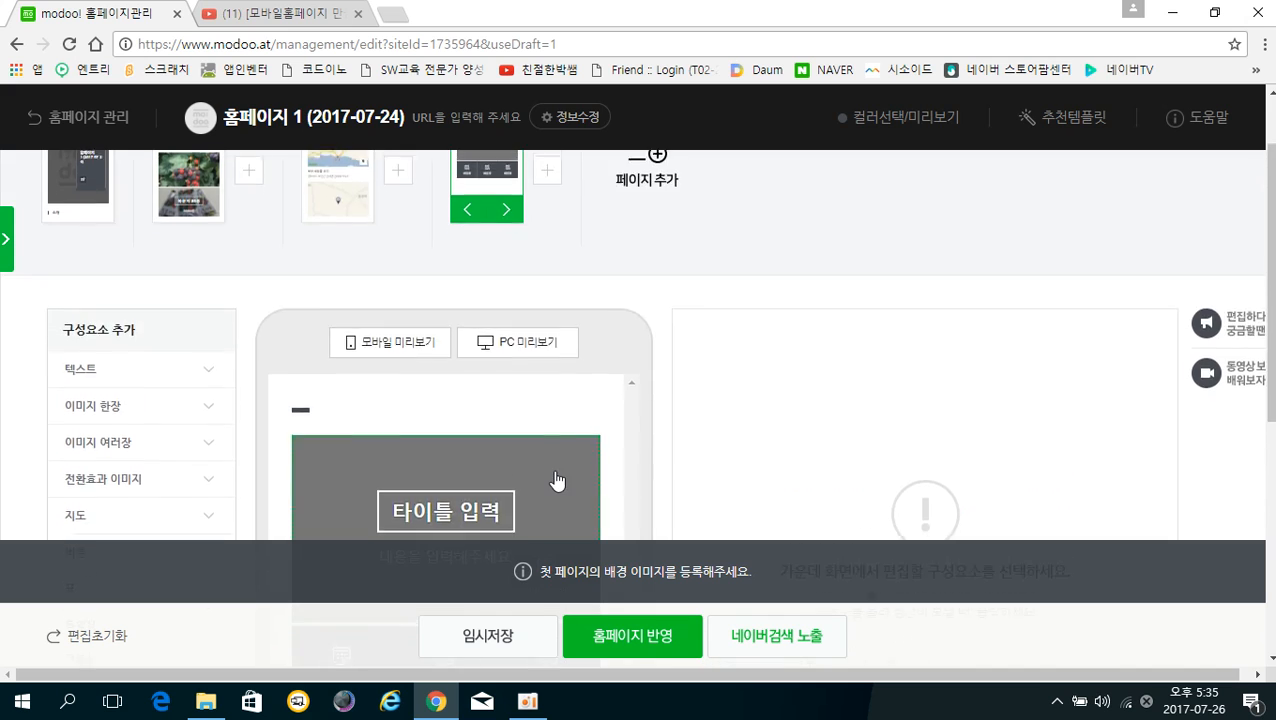
Select the new page's 타이틀 입력 image block in the mobile preview
scroll(557, 472, "down", 4)
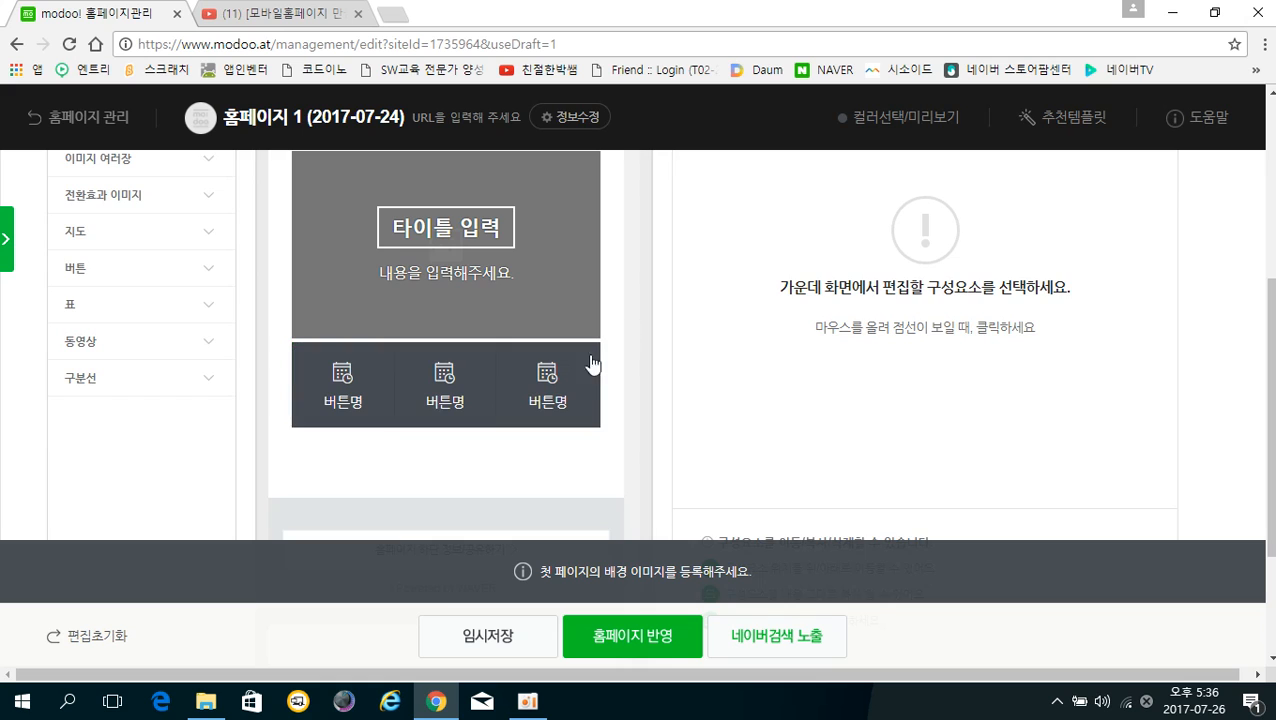
scroll(541, 370, "up", 3)
scroll(541, 350, "down", 2)
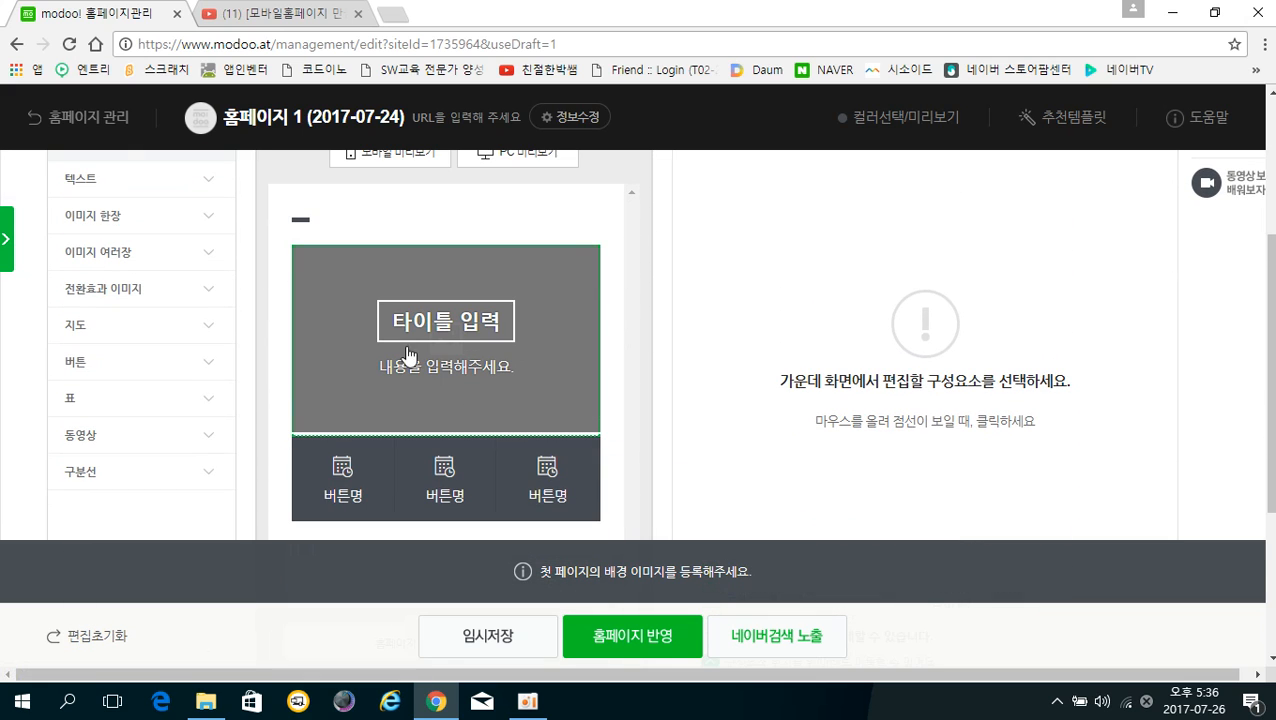
left_click(527, 337)
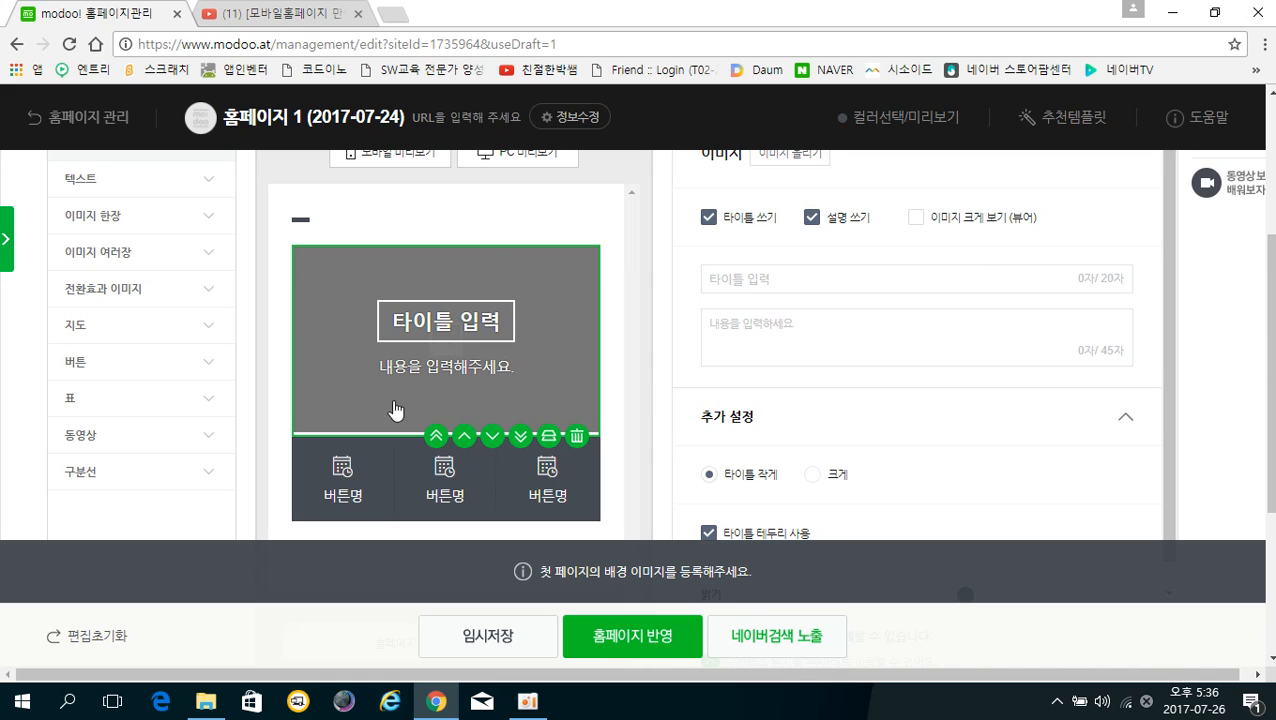
scroll(837, 358, "up", 1)
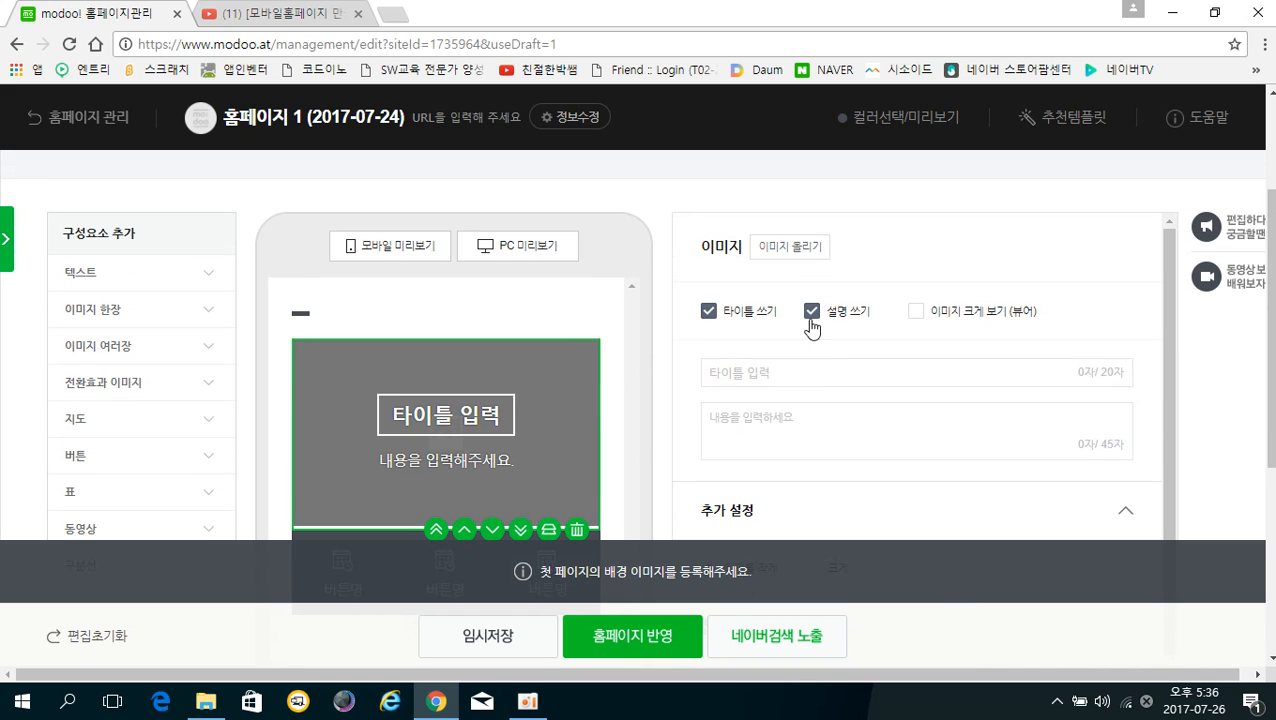
Start a PC photo upload for the title block and browse to the D:\복분자 folder
left_click(790, 250)
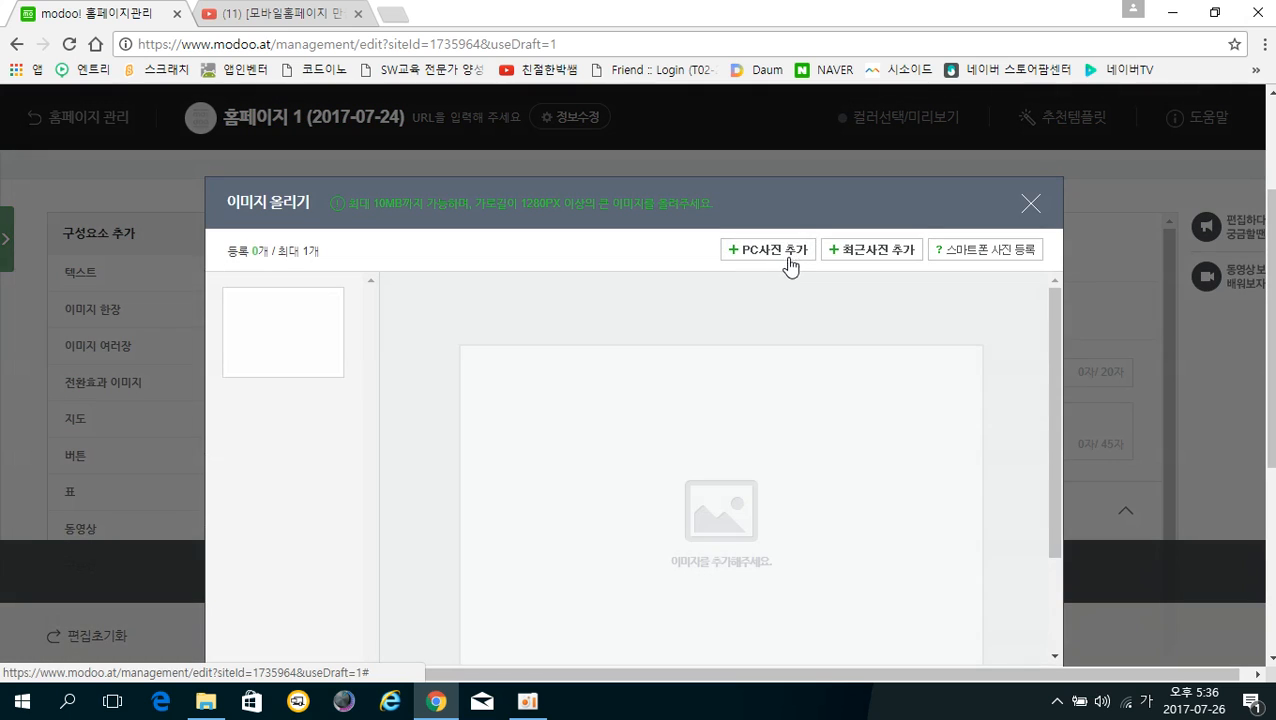
left_click(796, 252)
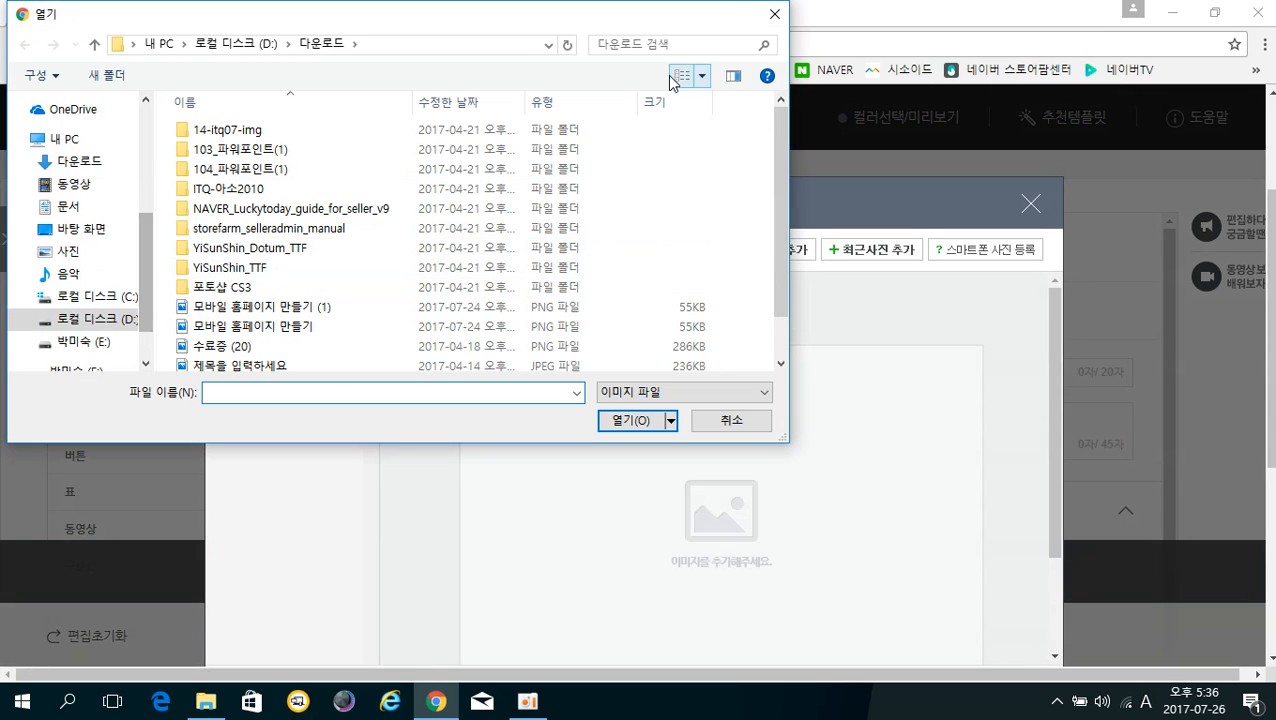
scroll(105, 245, "down", 1)
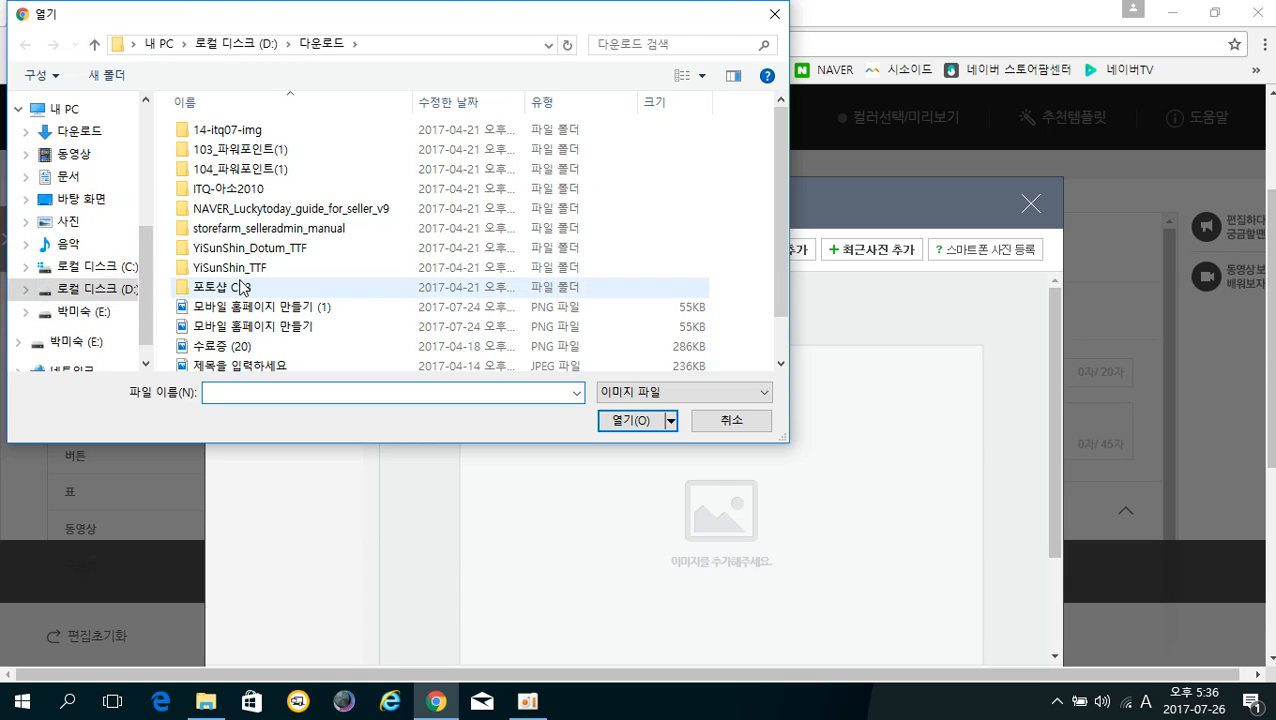
scroll(240, 289, "down", 1)
scroll(240, 289, "up", 1)
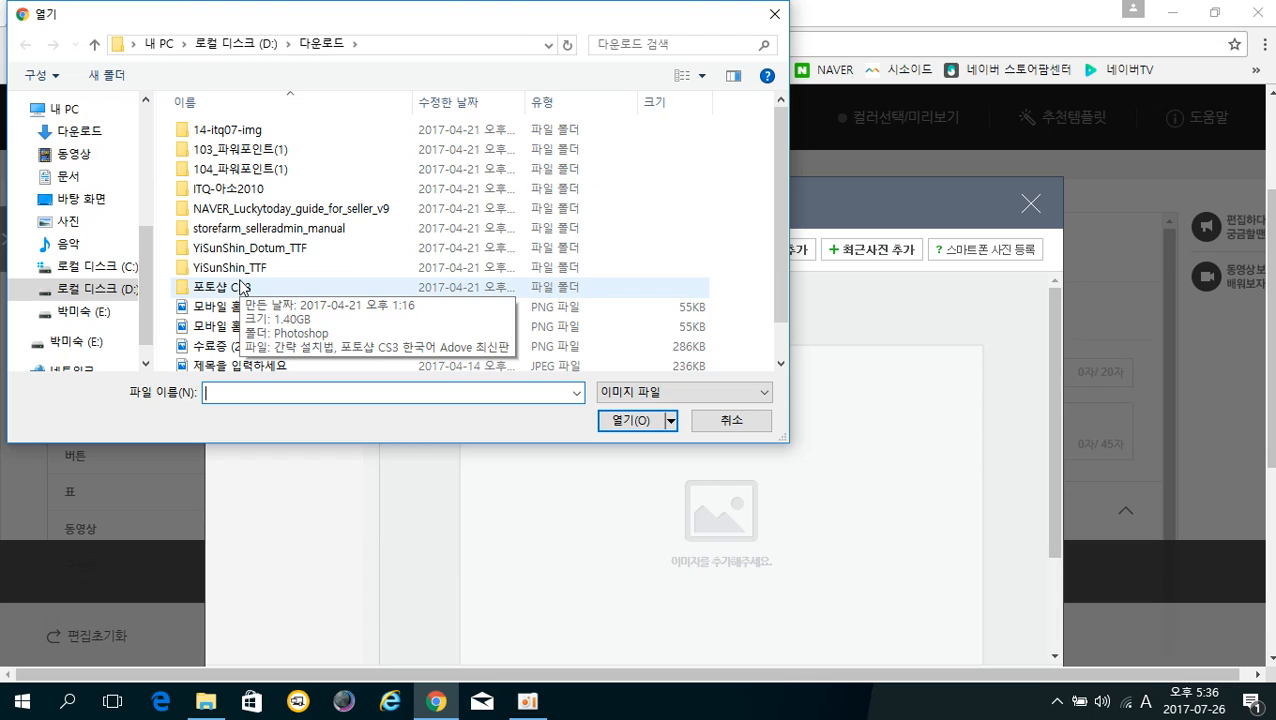
left_click(235, 44)
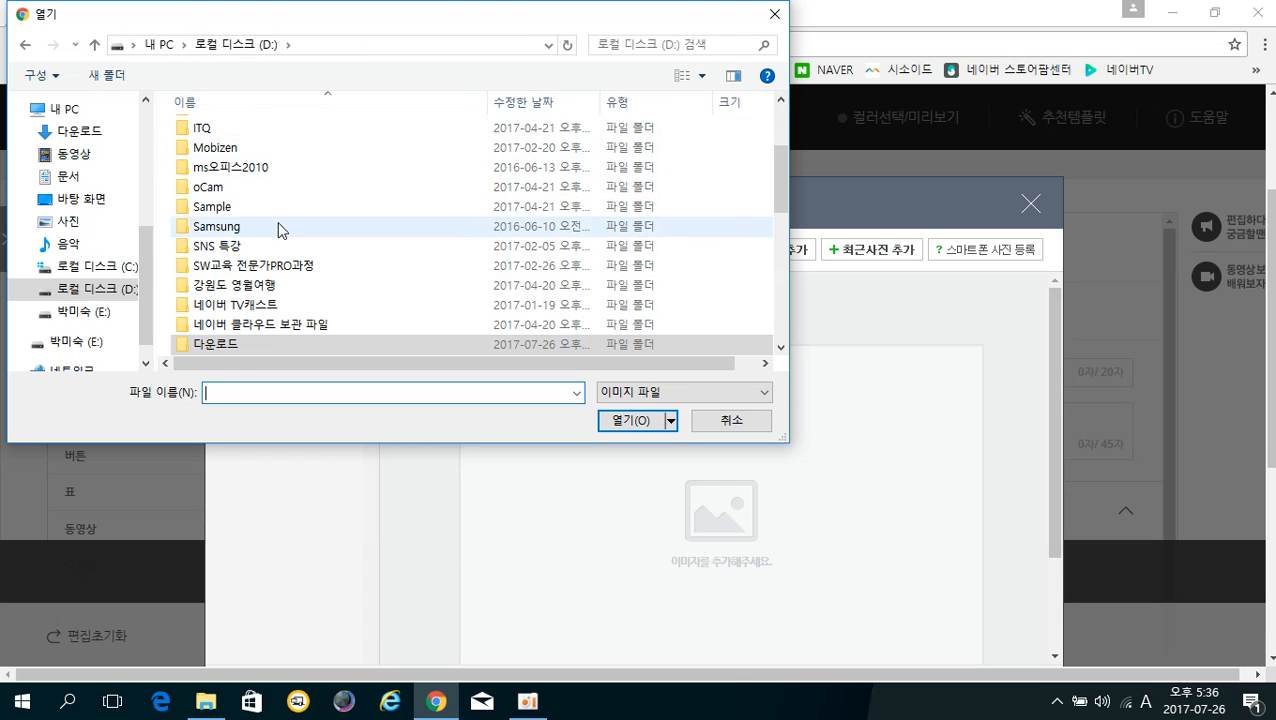
scroll(283, 240, "down", 3)
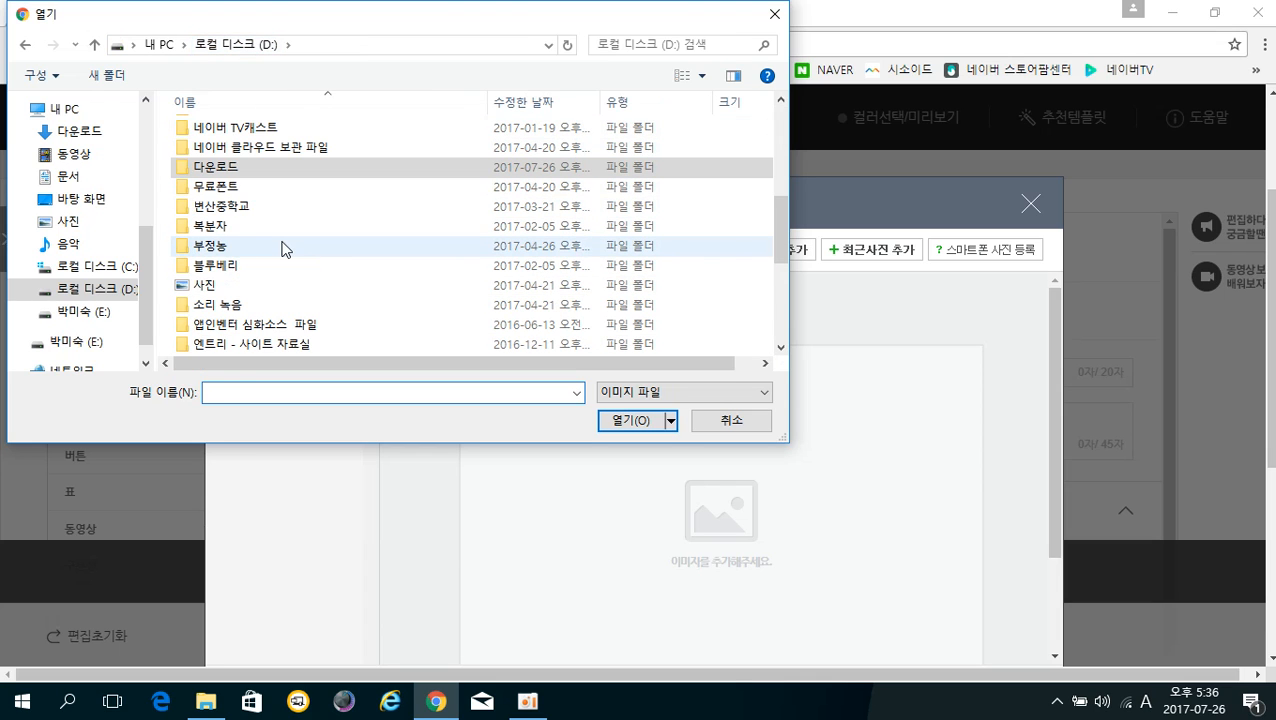
double_click(258, 227)
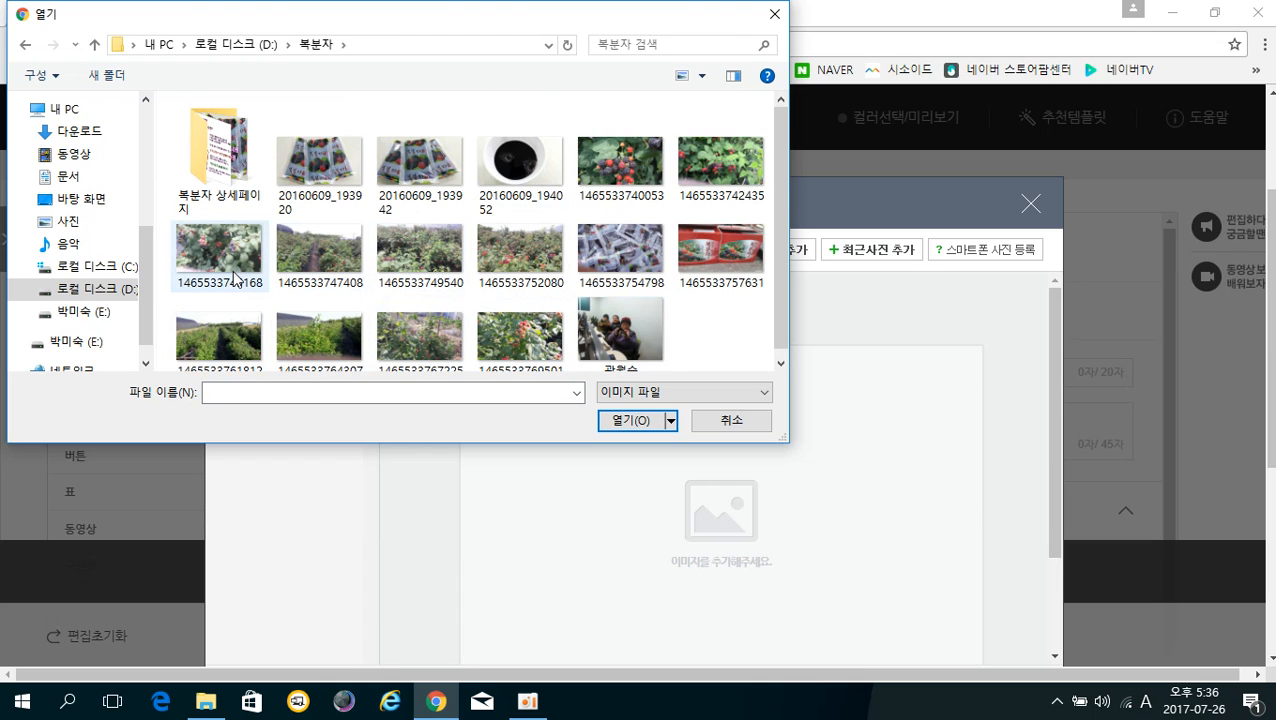
Choose a raspberry bush photo and register it as the block's image
left_click(236, 278)
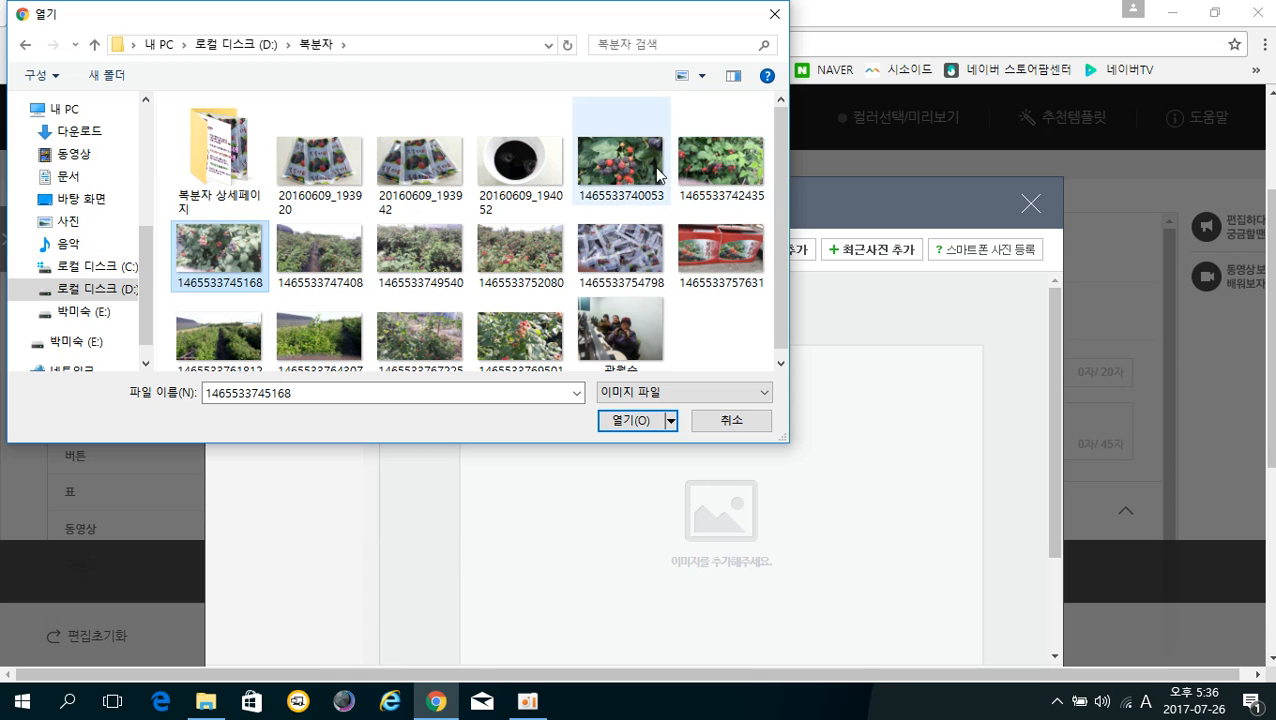
left_click(718, 165)
left_click(627, 421)
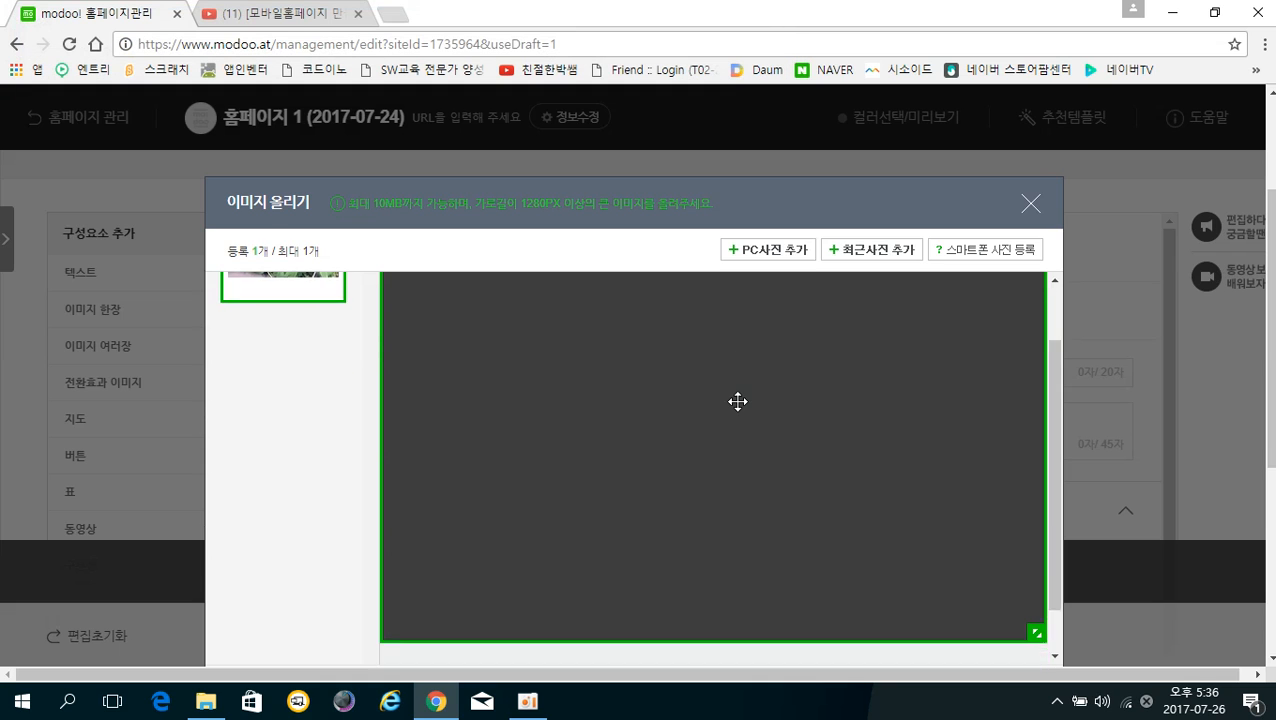
scroll(735, 405, "down", 2)
scroll(730, 400, "down", 2)
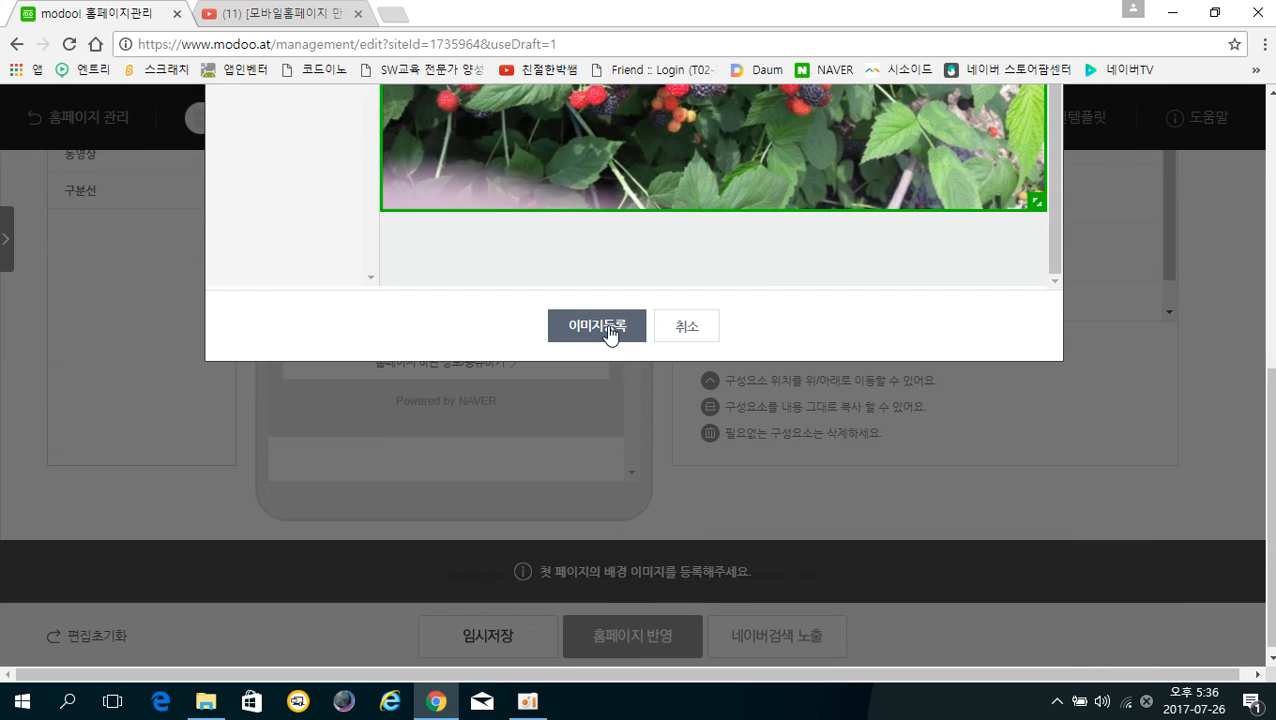
left_click(606, 324)
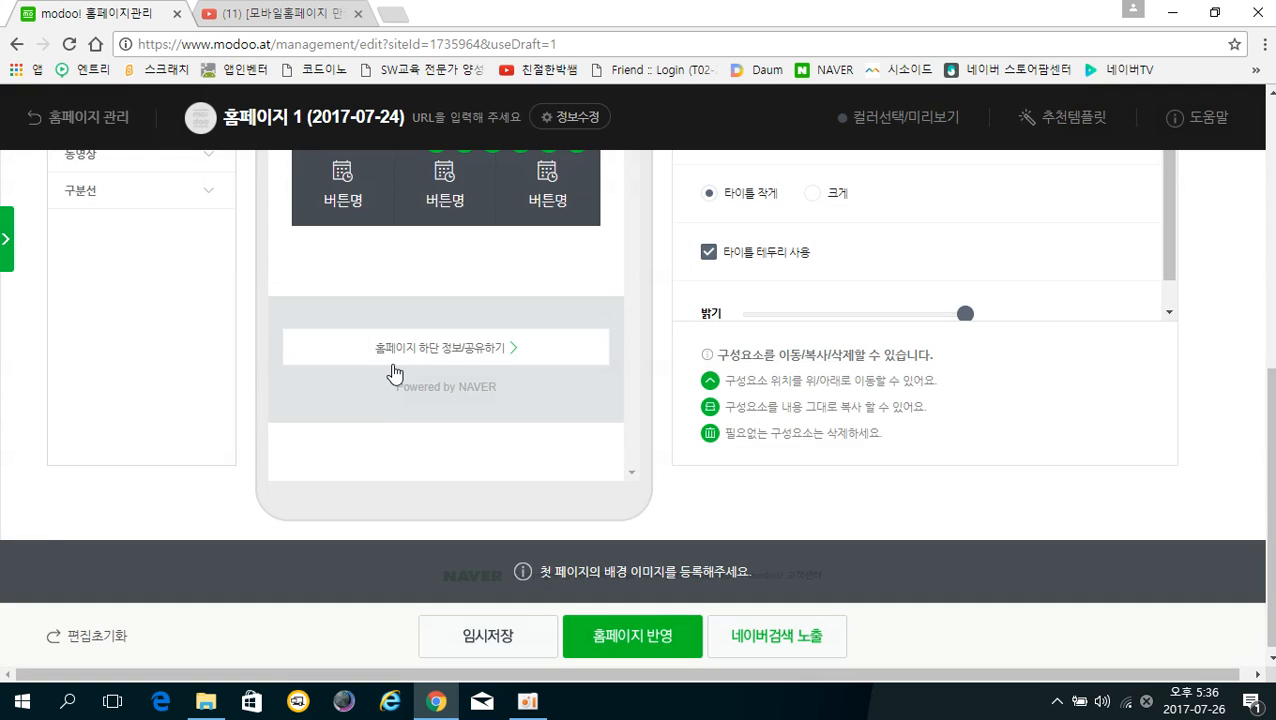
Title the block 아리울농산 with description 복분자, 오디 생산 and the farm's contact phone number
scroll(395, 374, "up", 3)
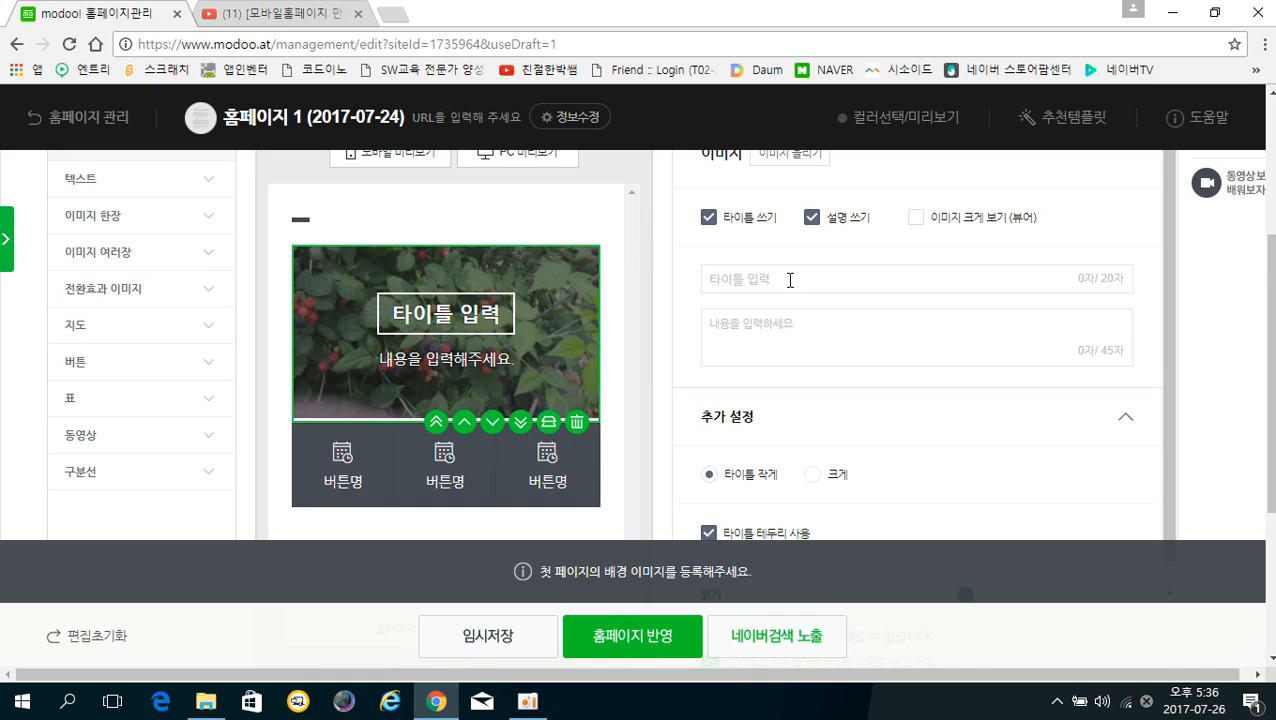
left_click(790, 280)
type("아리")
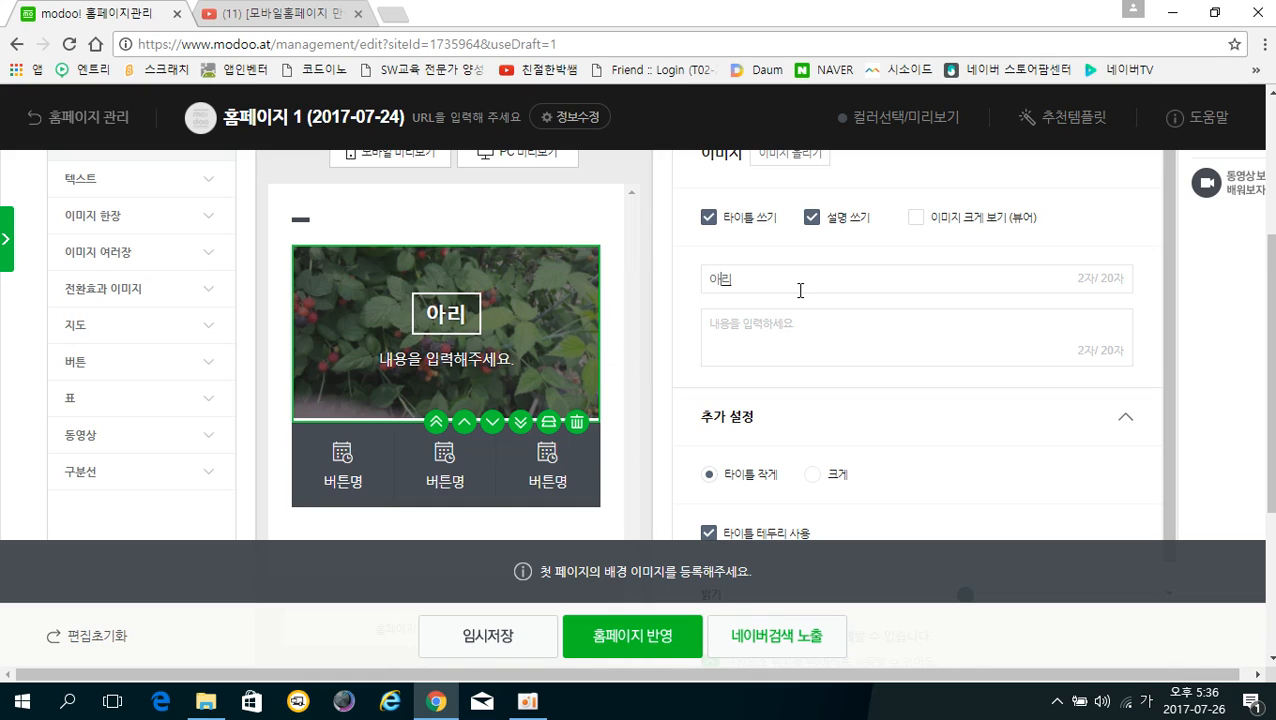
type("울ㄴ농산")
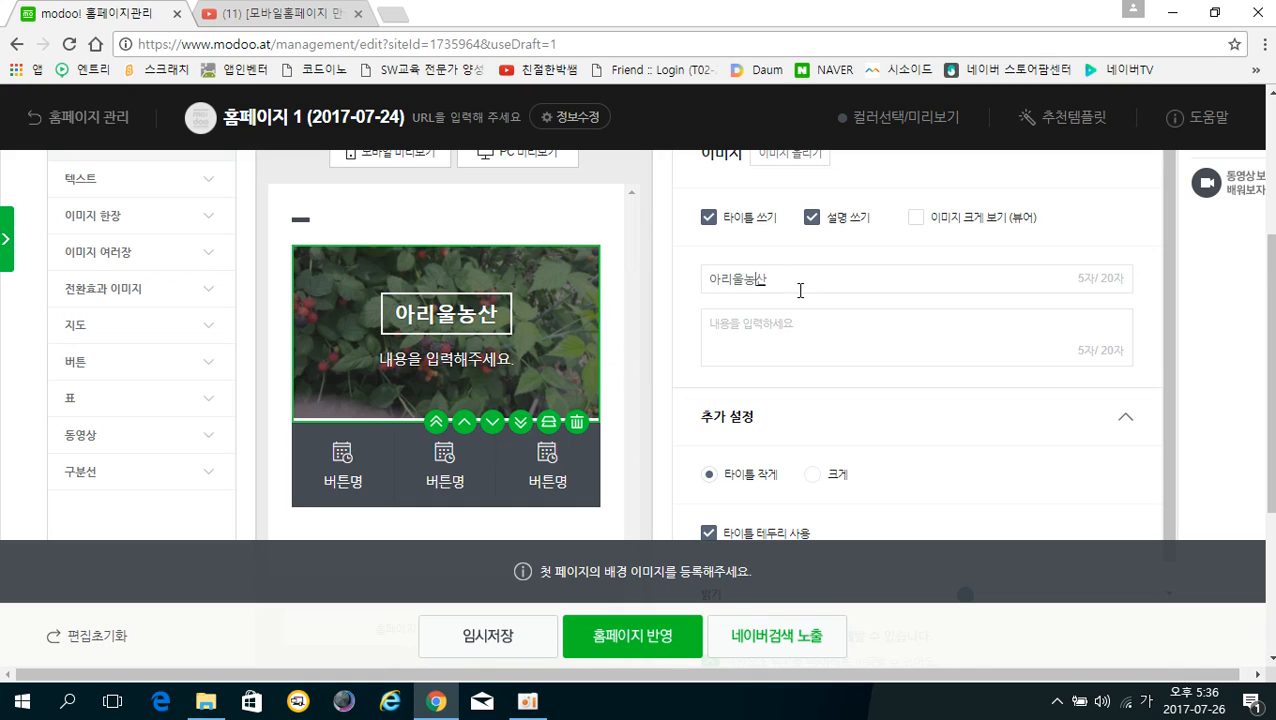
left_click(791, 327)
type("복분자,")
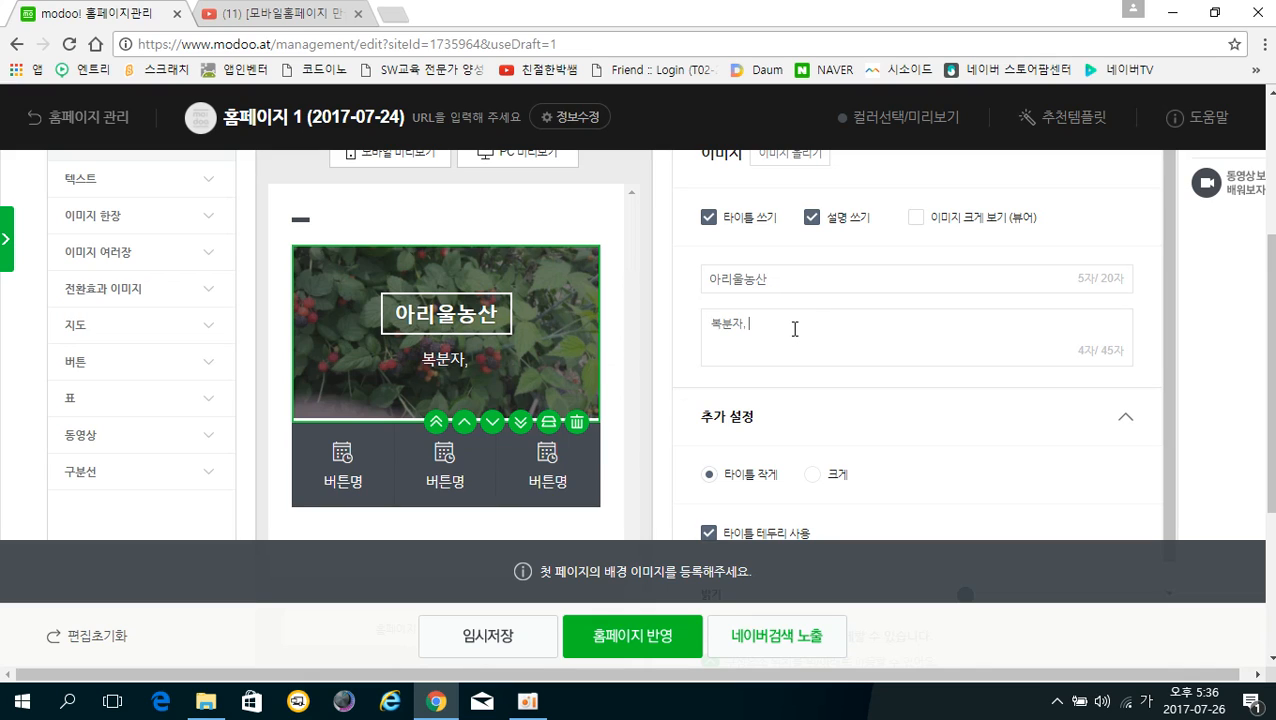
type(" 오디")
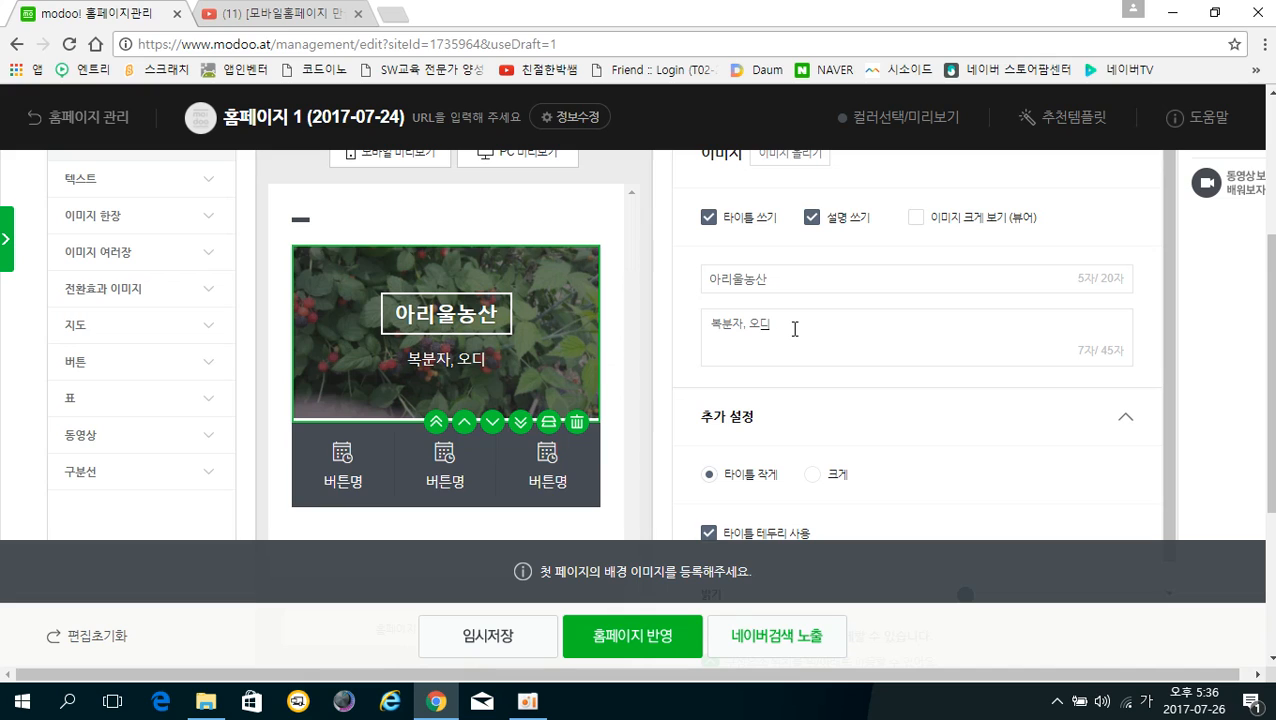
type(" 생ㅅ")
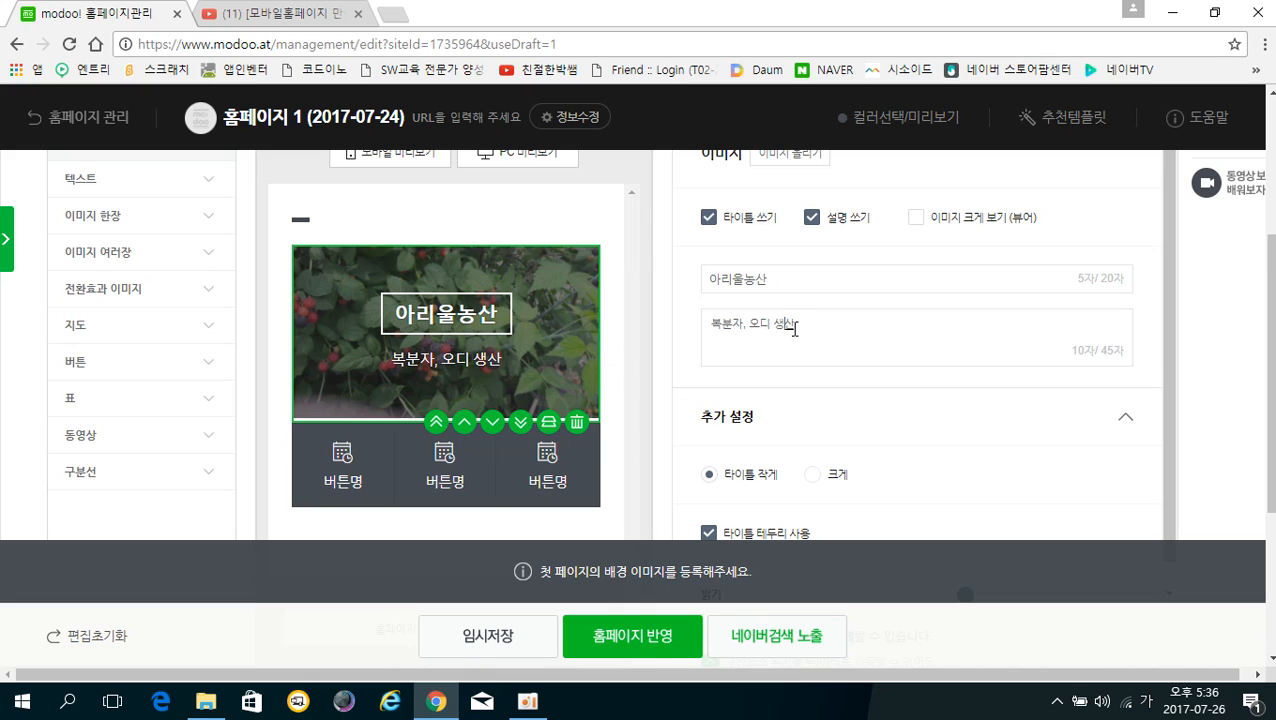
key("Return")
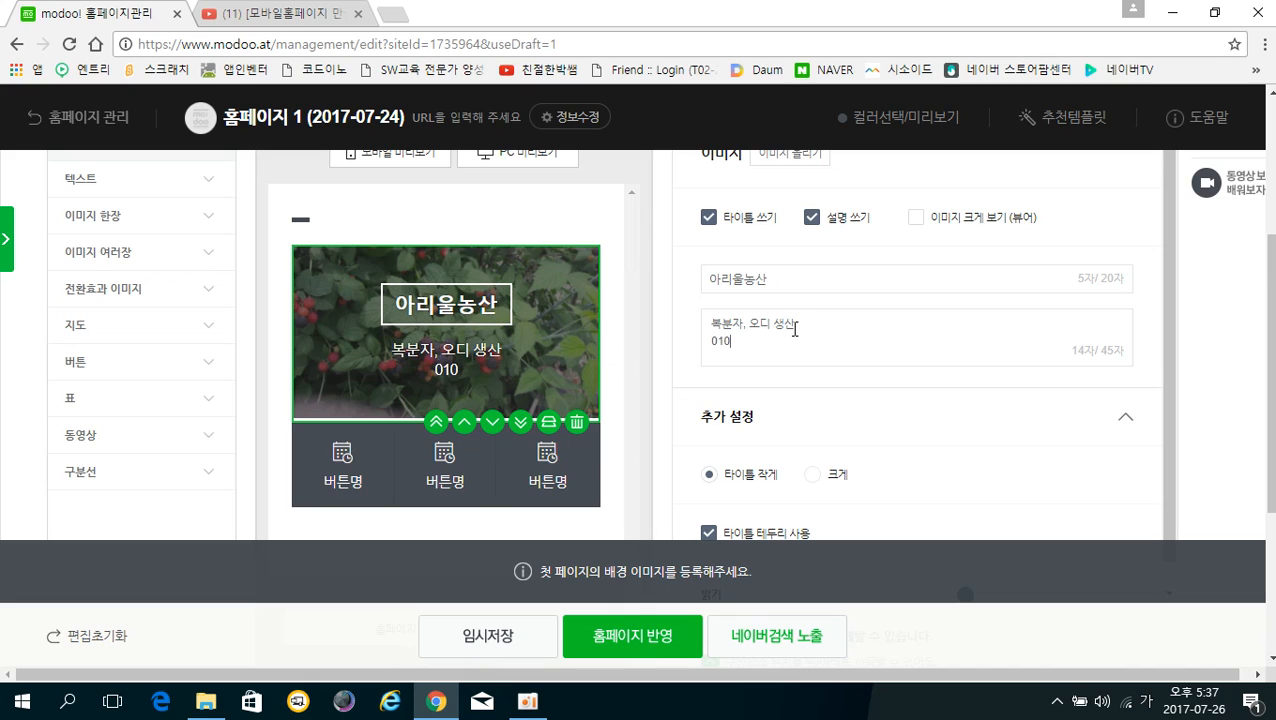
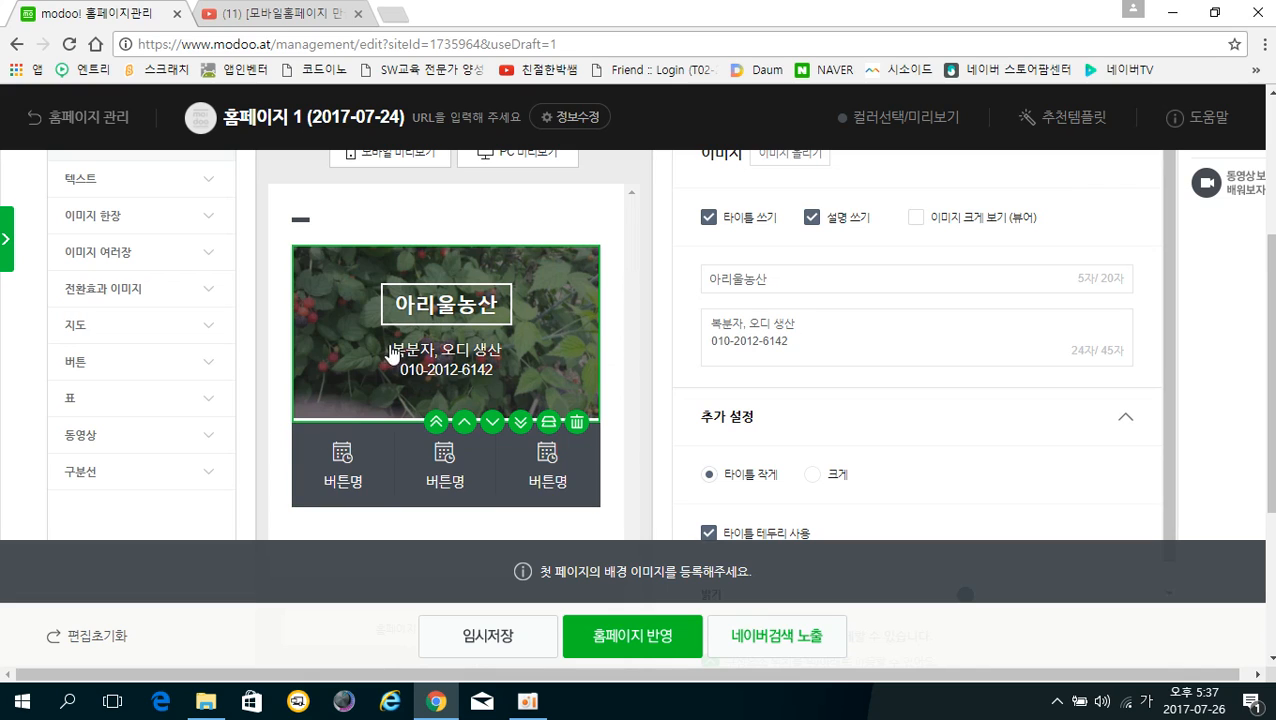
left_click(882, 410)
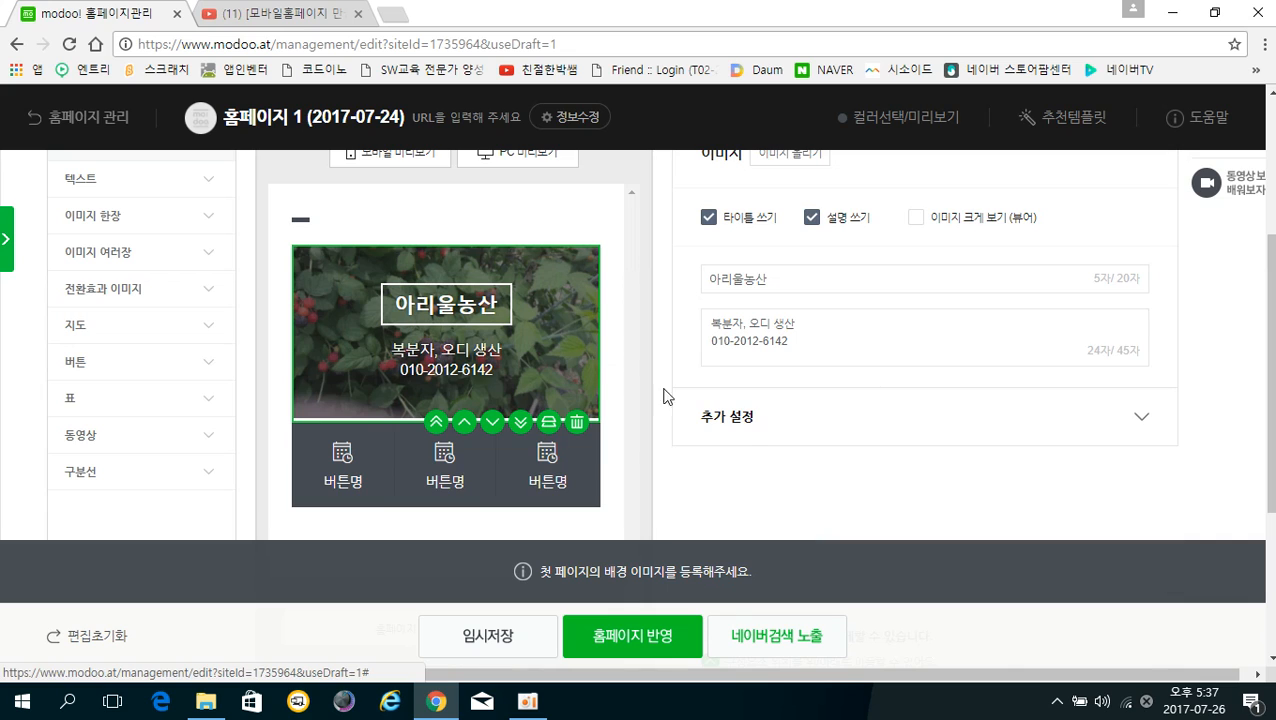
scroll(430, 290, "down", 1)
scroll(430, 290, "down", 1)
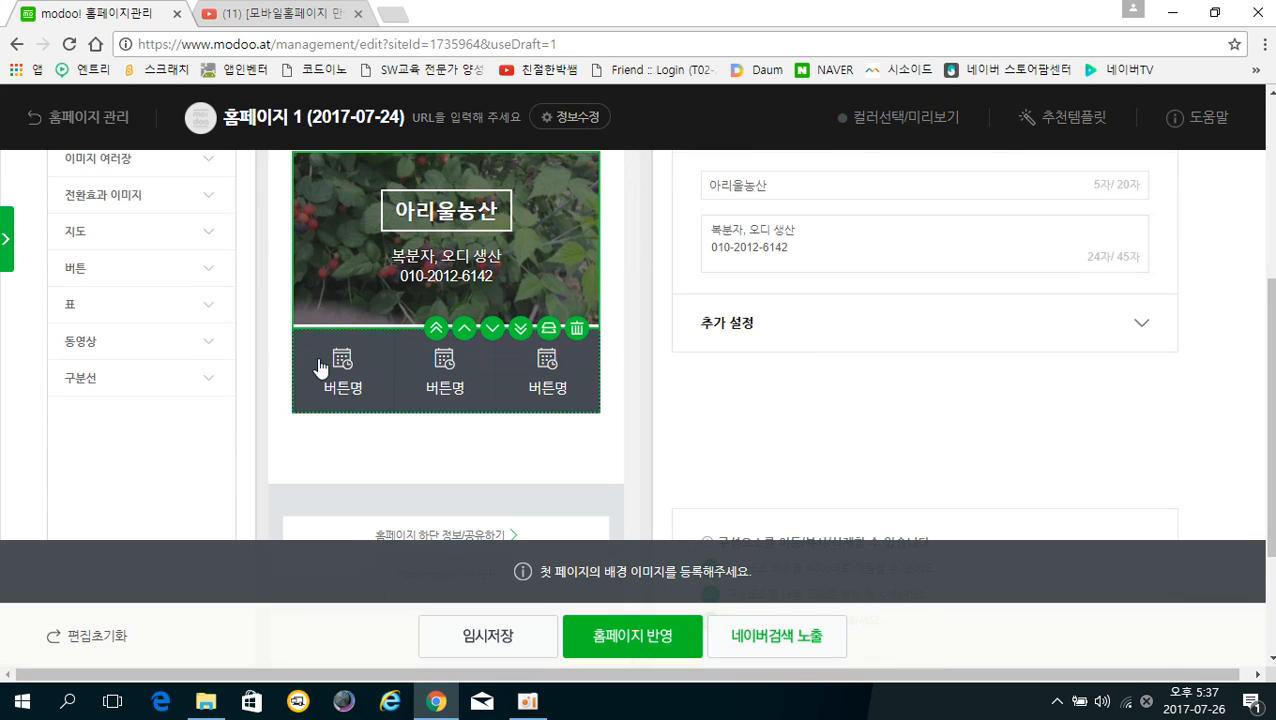
Select the button row and give the first 홈 button a house icon
left_click(389, 403)
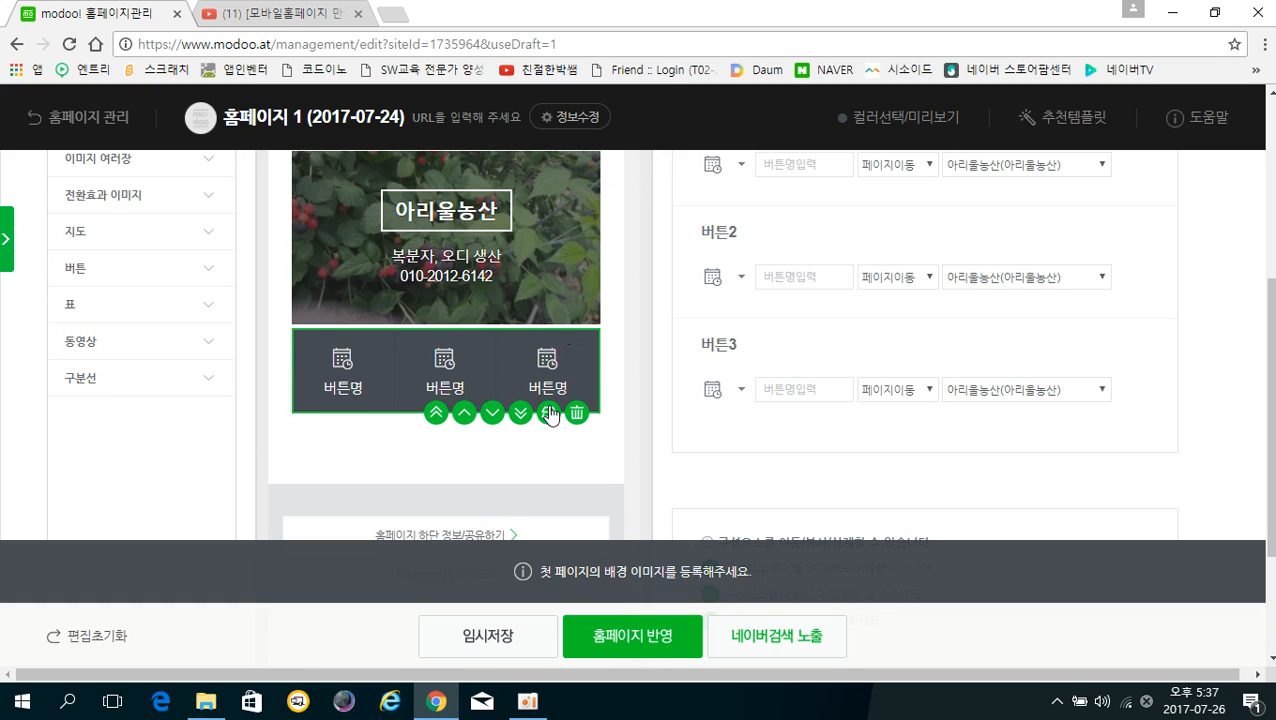
scroll(808, 443, "up", 1)
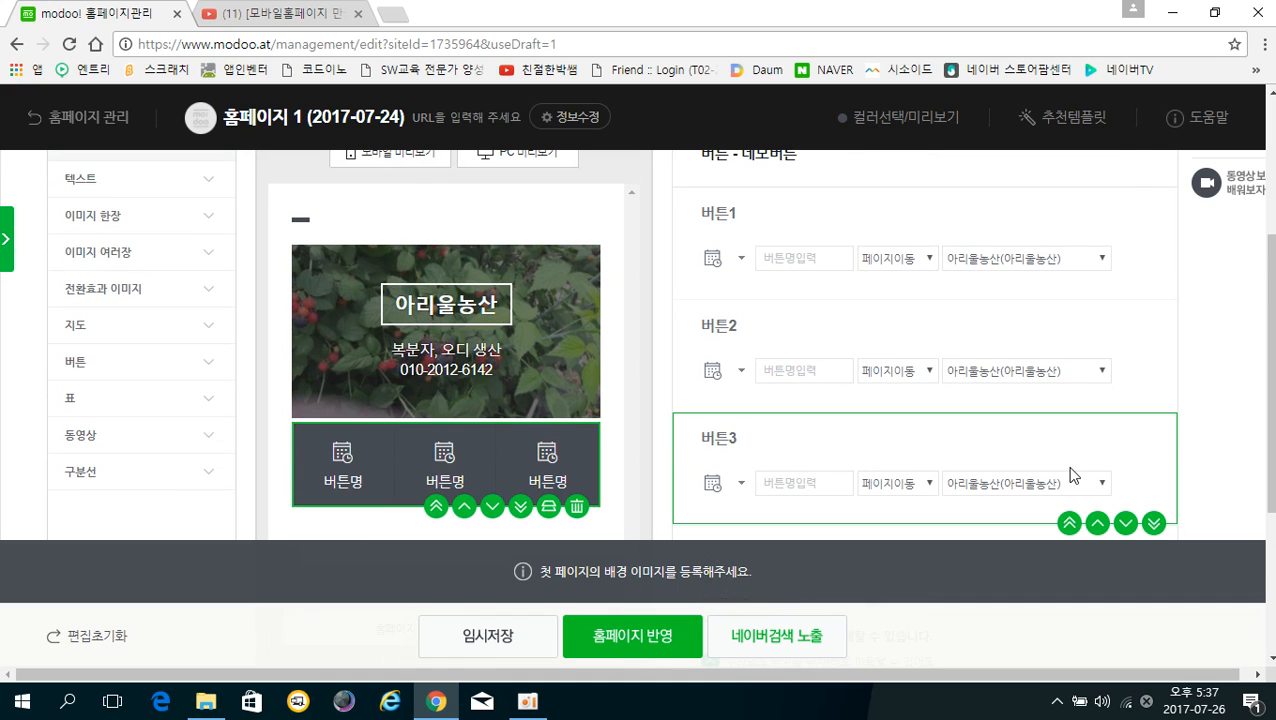
scroll(991, 388, "up", 1)
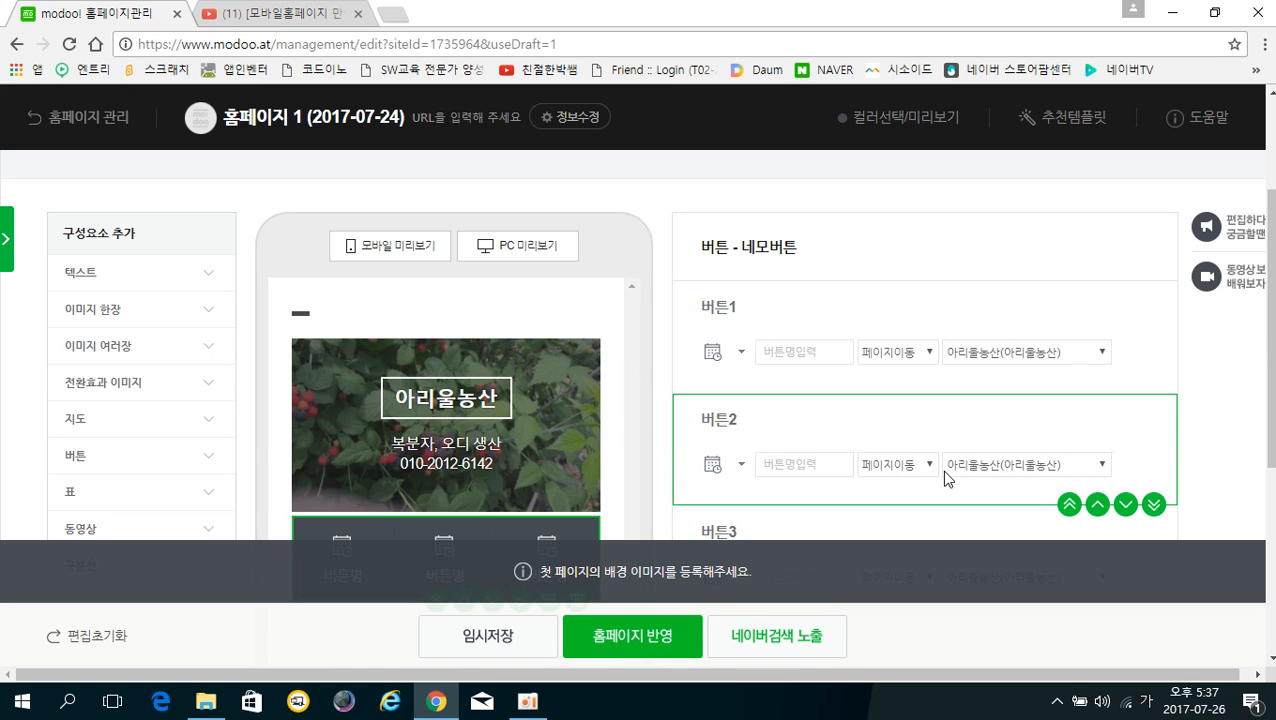
type("놀")
left_click(742, 354)
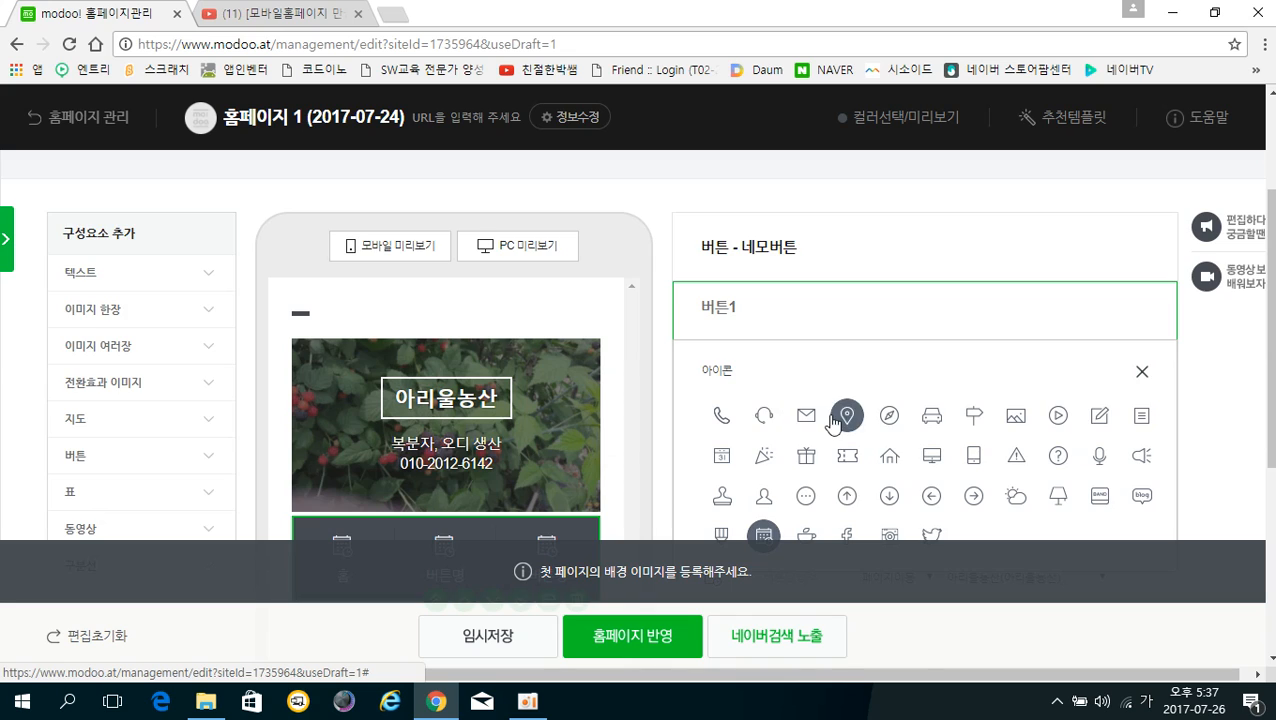
scroll(900, 425, "down", 1)
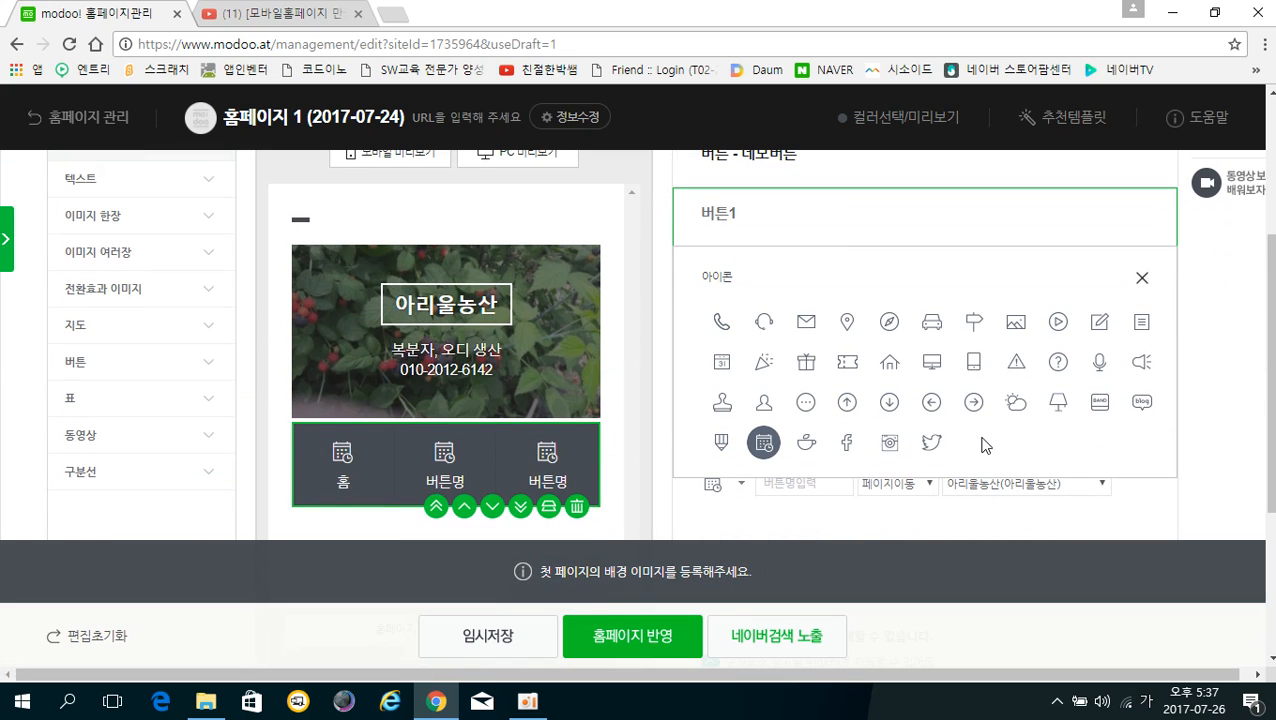
left_click(890, 372)
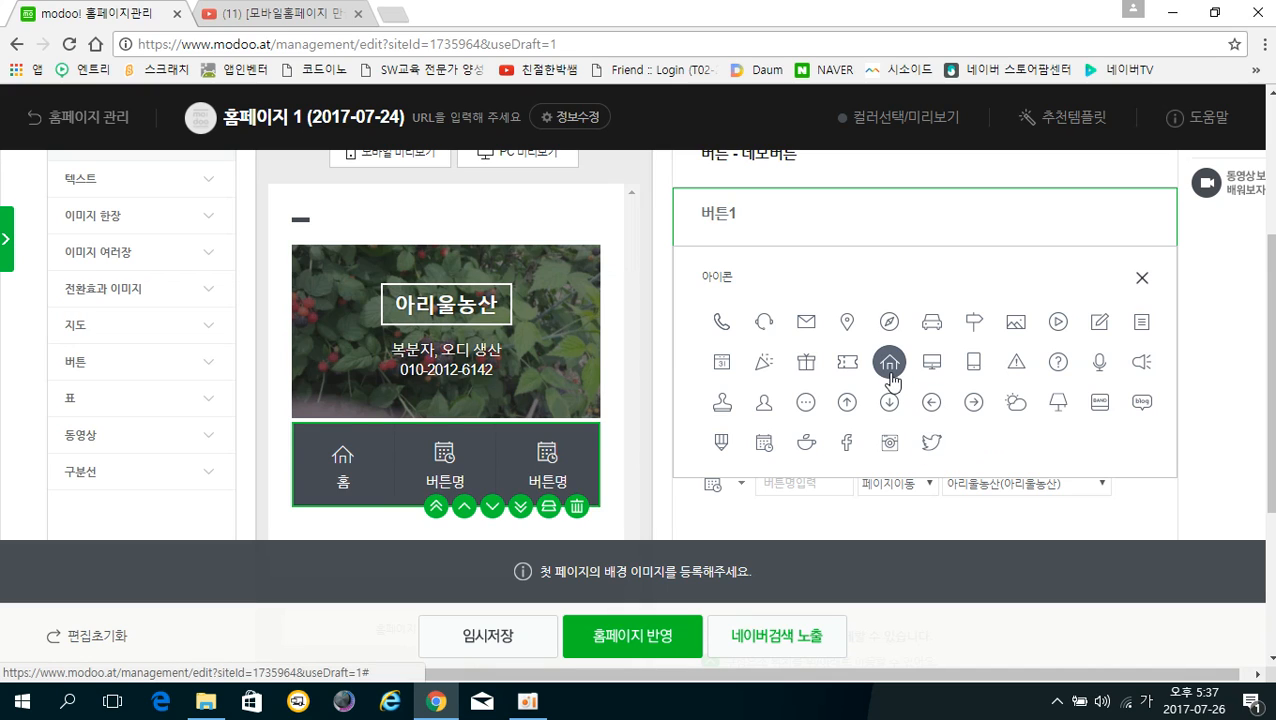
left_click(1142, 280)
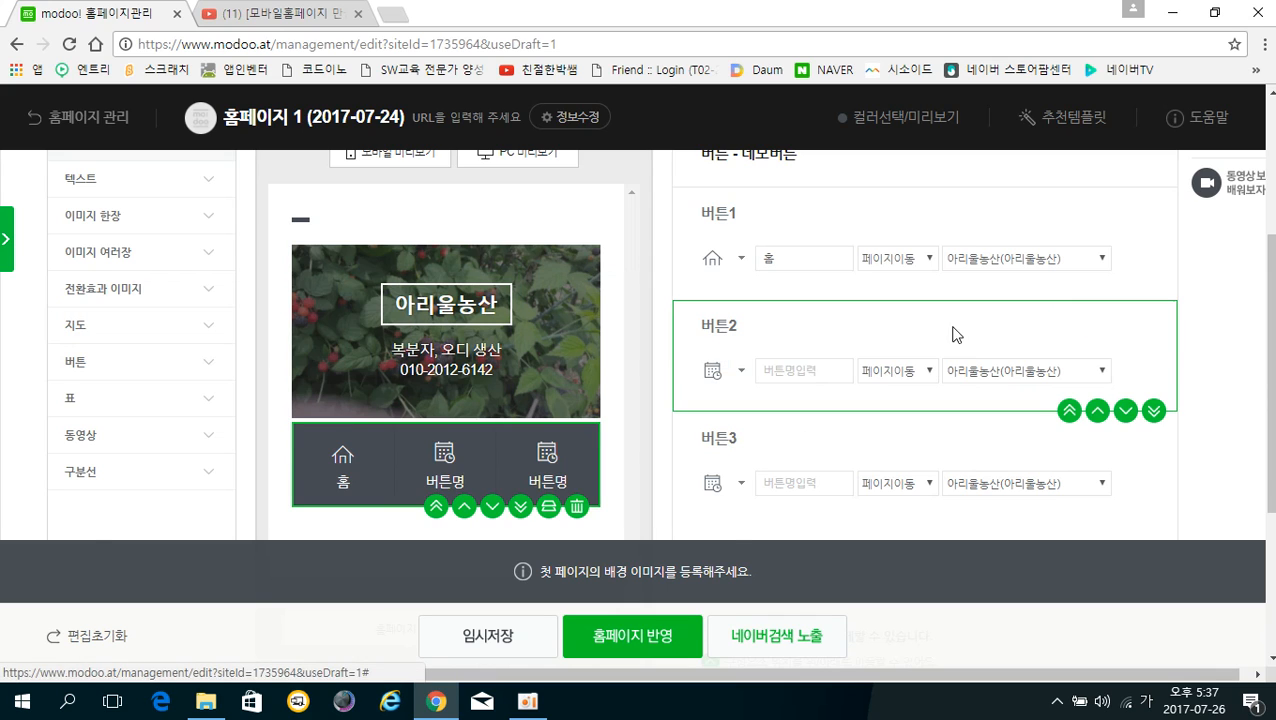
scroll(900, 350, "up", 1)
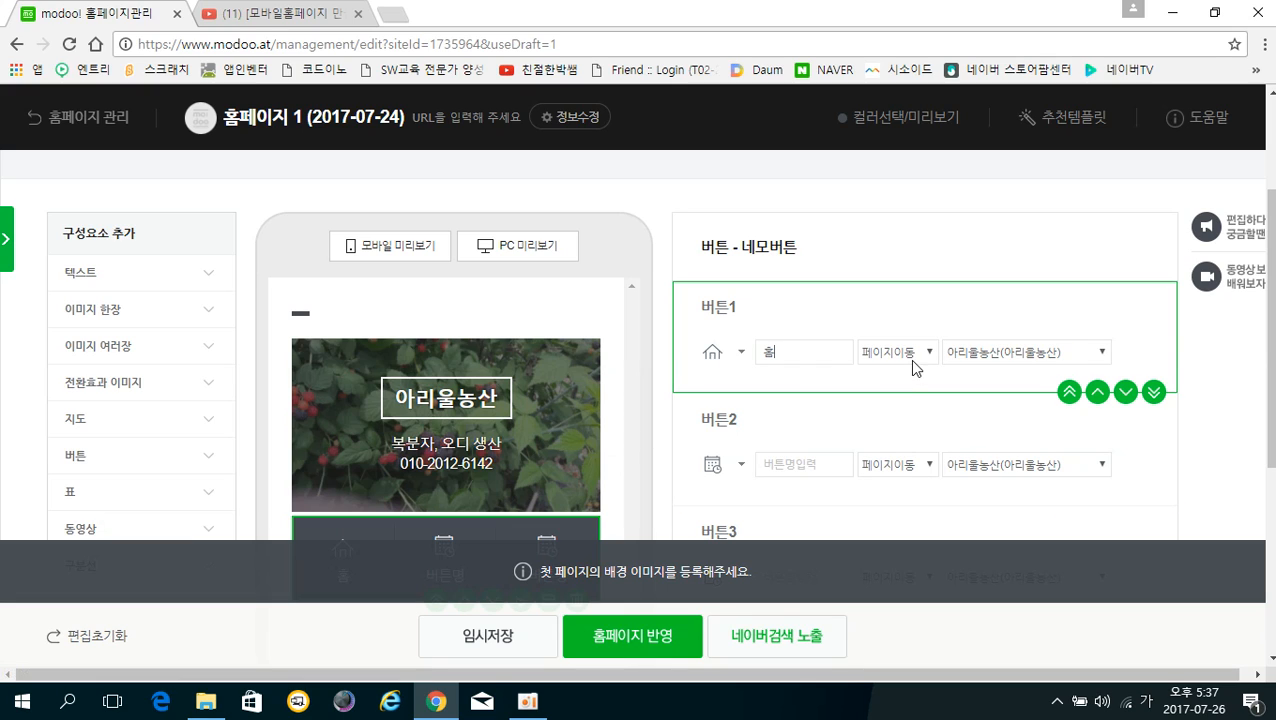
Keep 아리울농산 as the 홈 button's link target page
left_click(1040, 358)
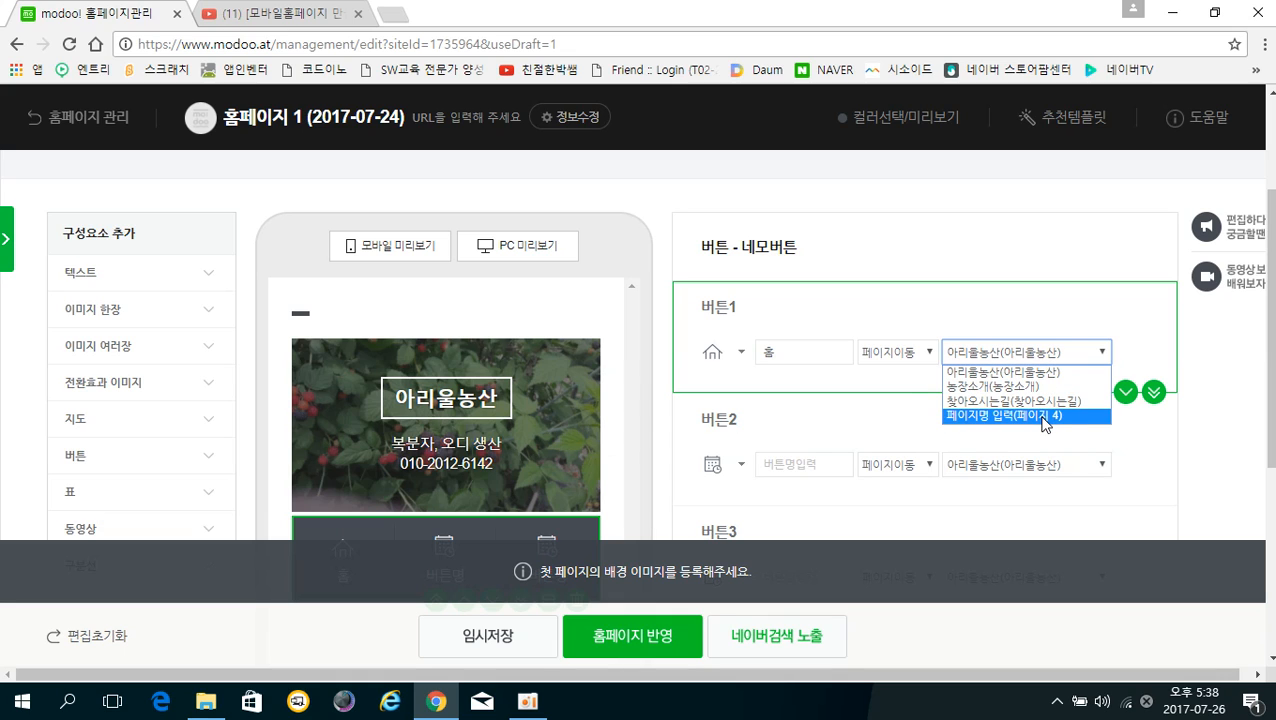
left_click(980, 374)
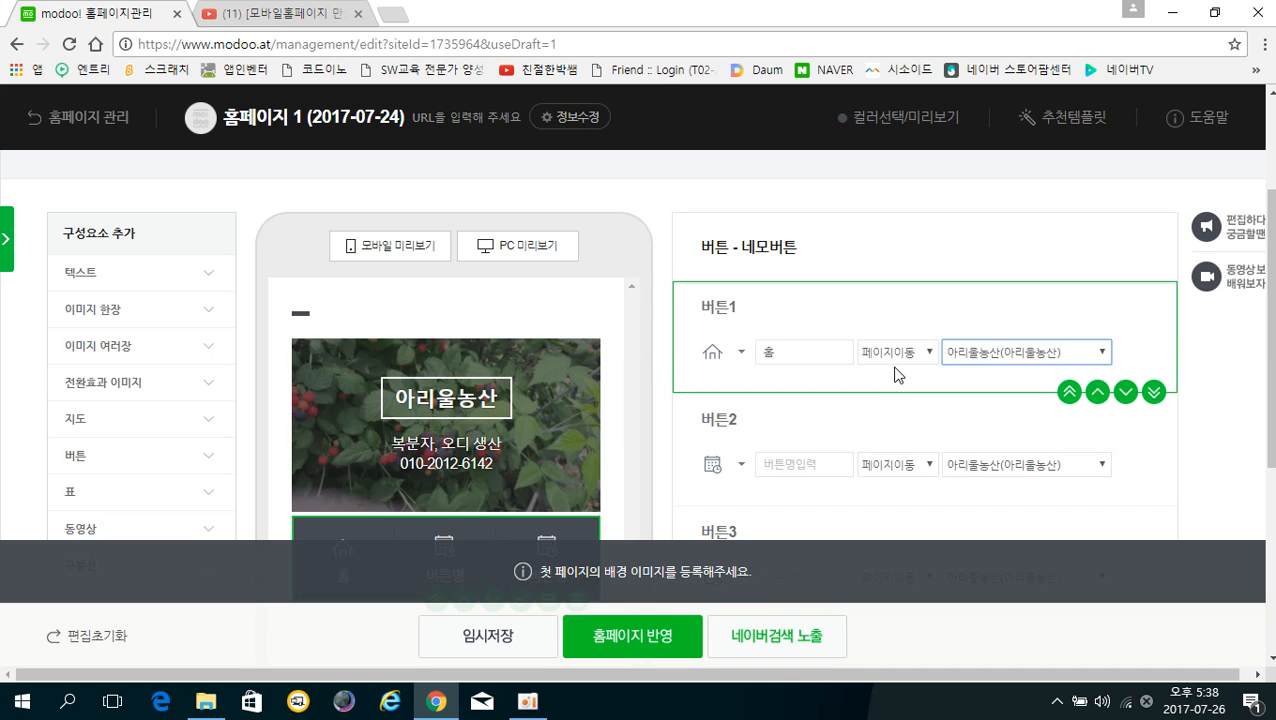
scroll(896, 375, "down", 1)
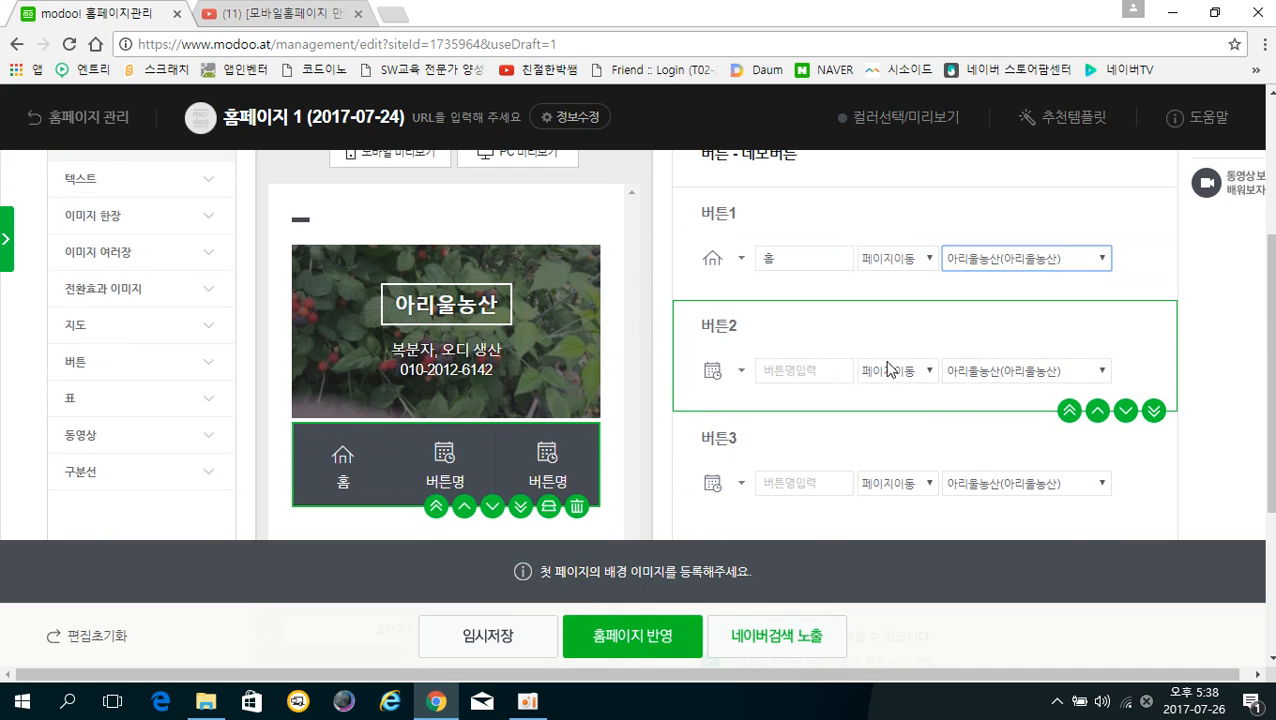
Name the second button 전화하기 and give it a phone icon
left_click(793, 374)
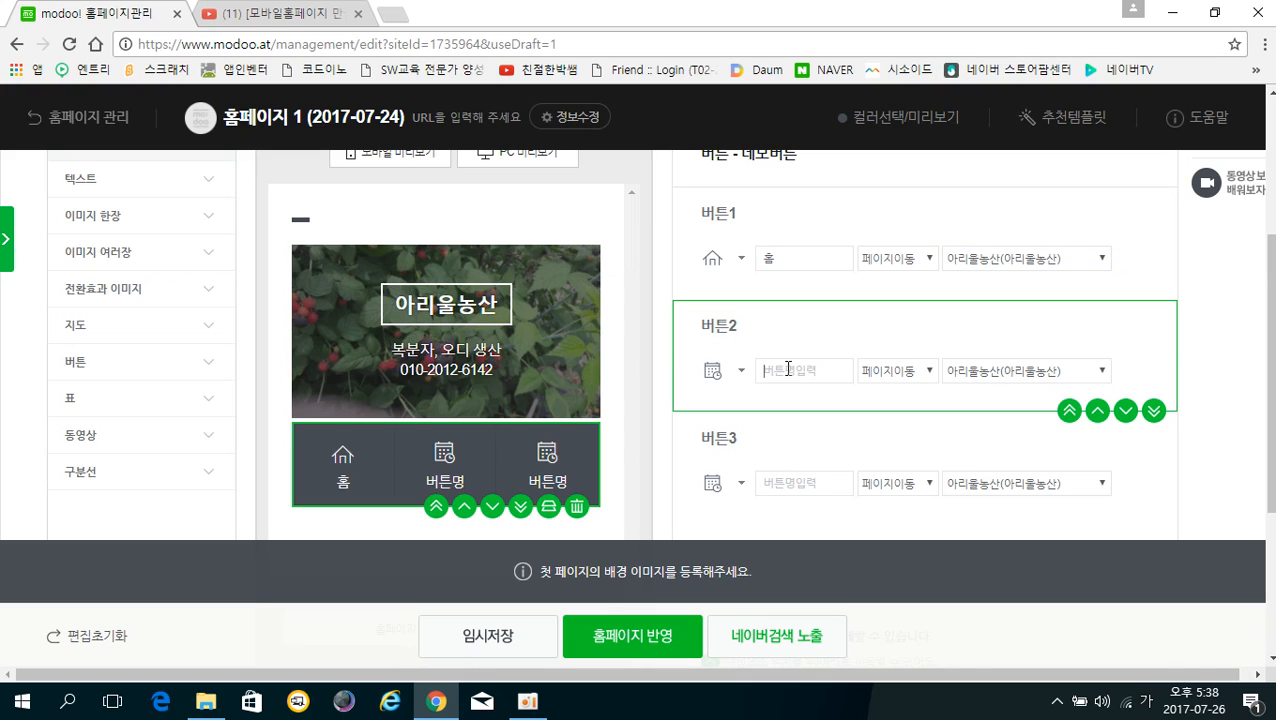
type("전화하기")
left_click(728, 381)
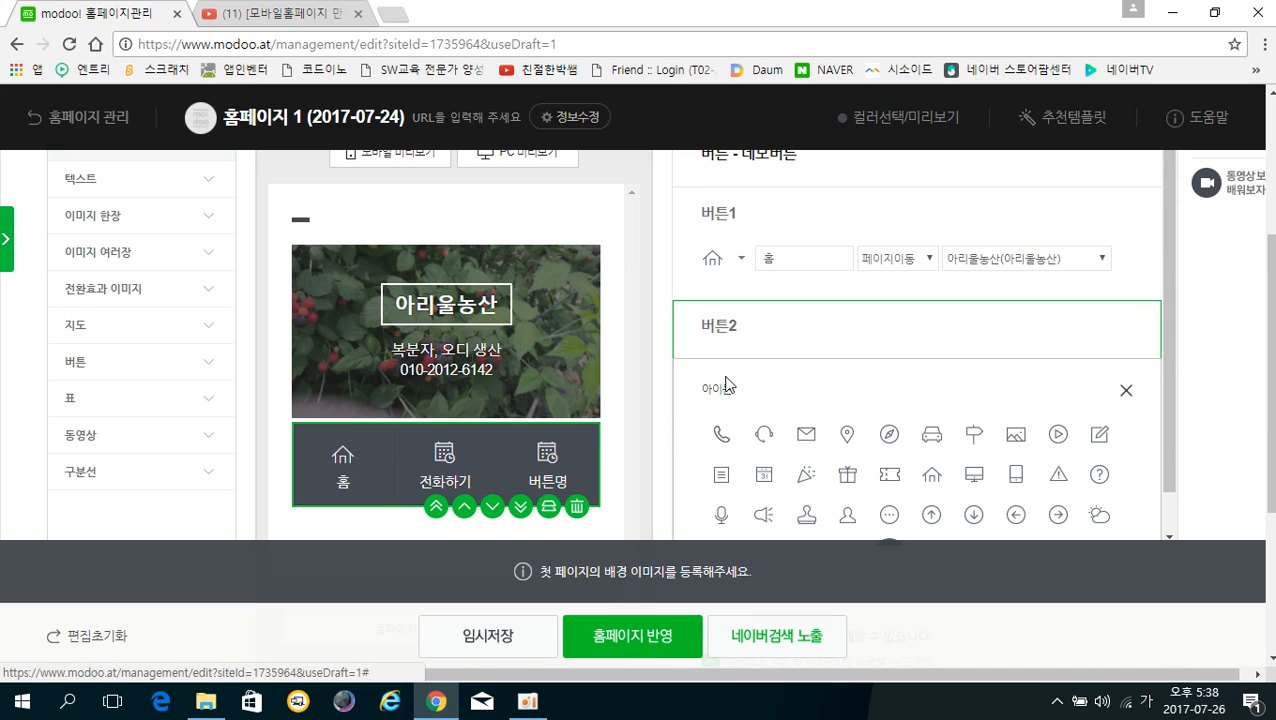
left_click(729, 447)
left_click(1125, 392)
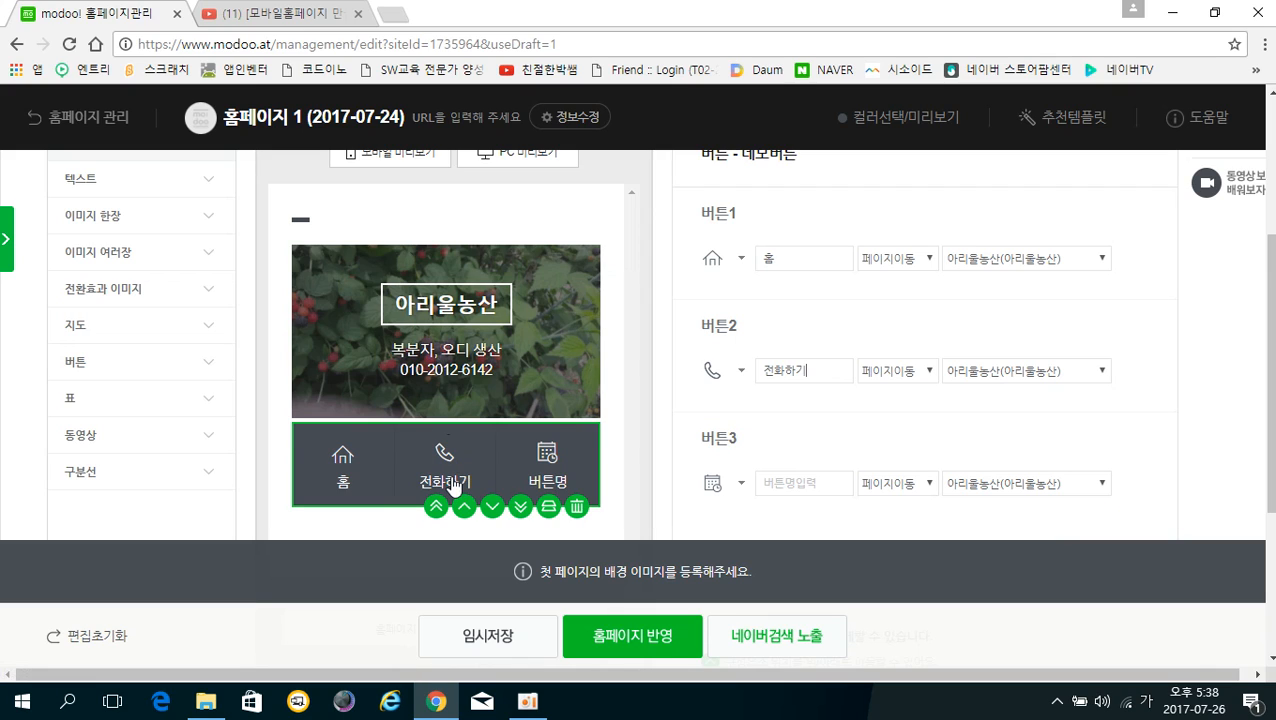
Set the second button's action to 전화 with the contact number, and name the third 블로그이동
left_click(926, 372)
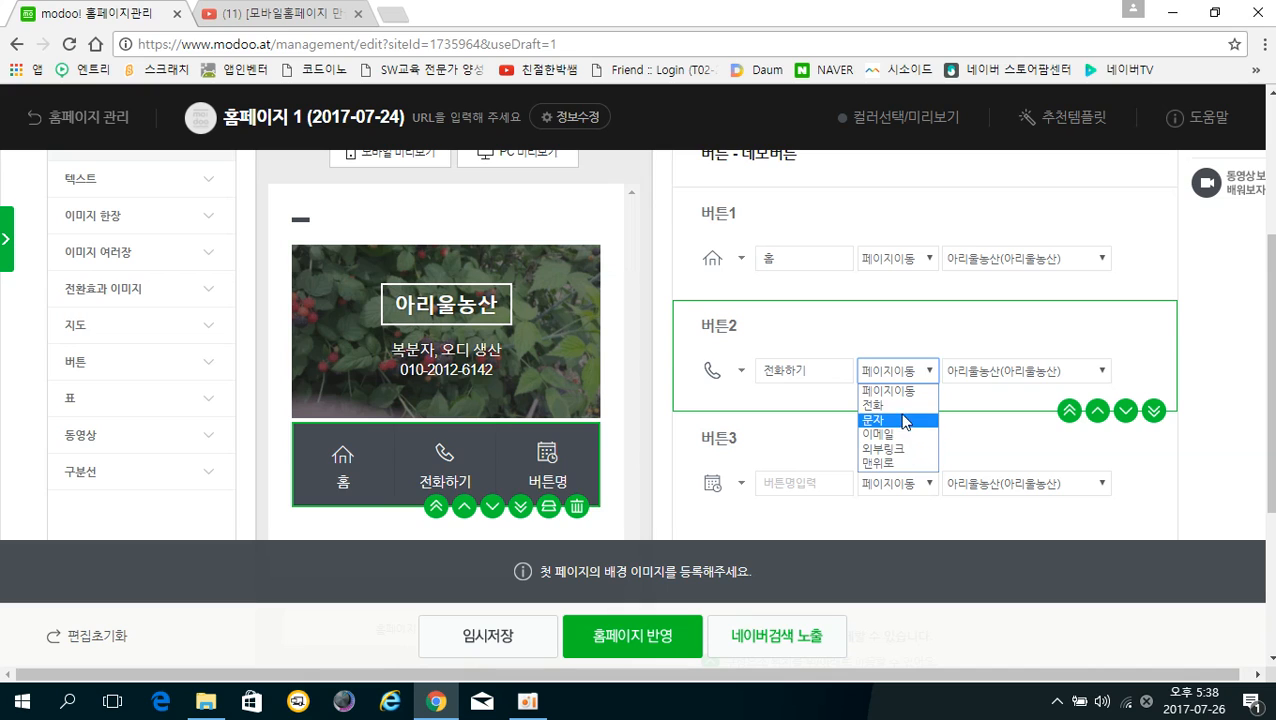
left_click(896, 406)
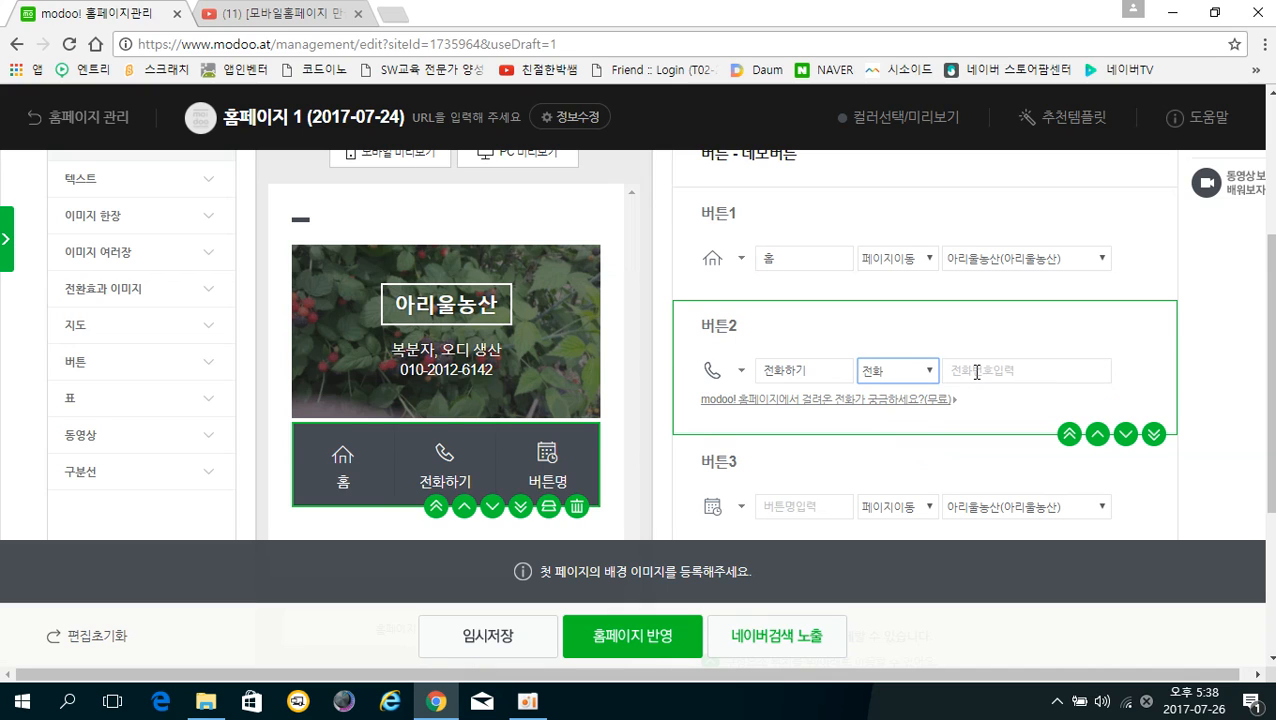
left_click(977, 372)
scroll(791, 419, "down", 1)
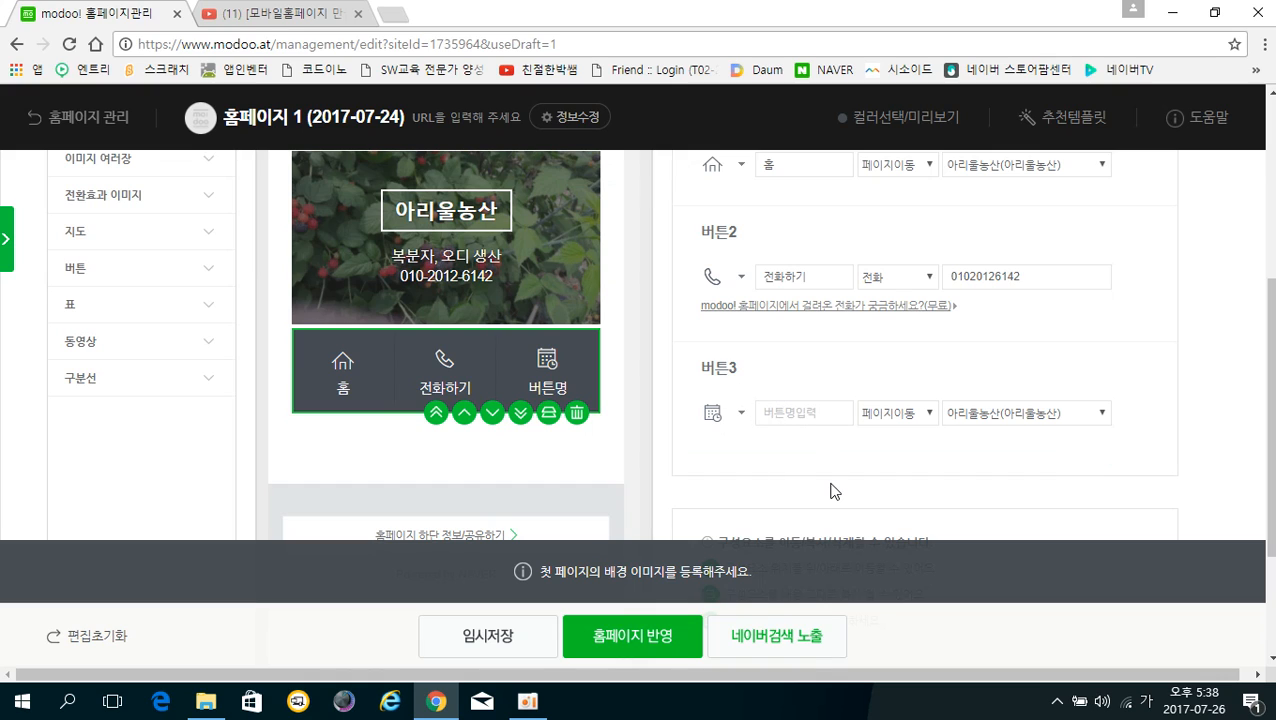
type("블로그이도")
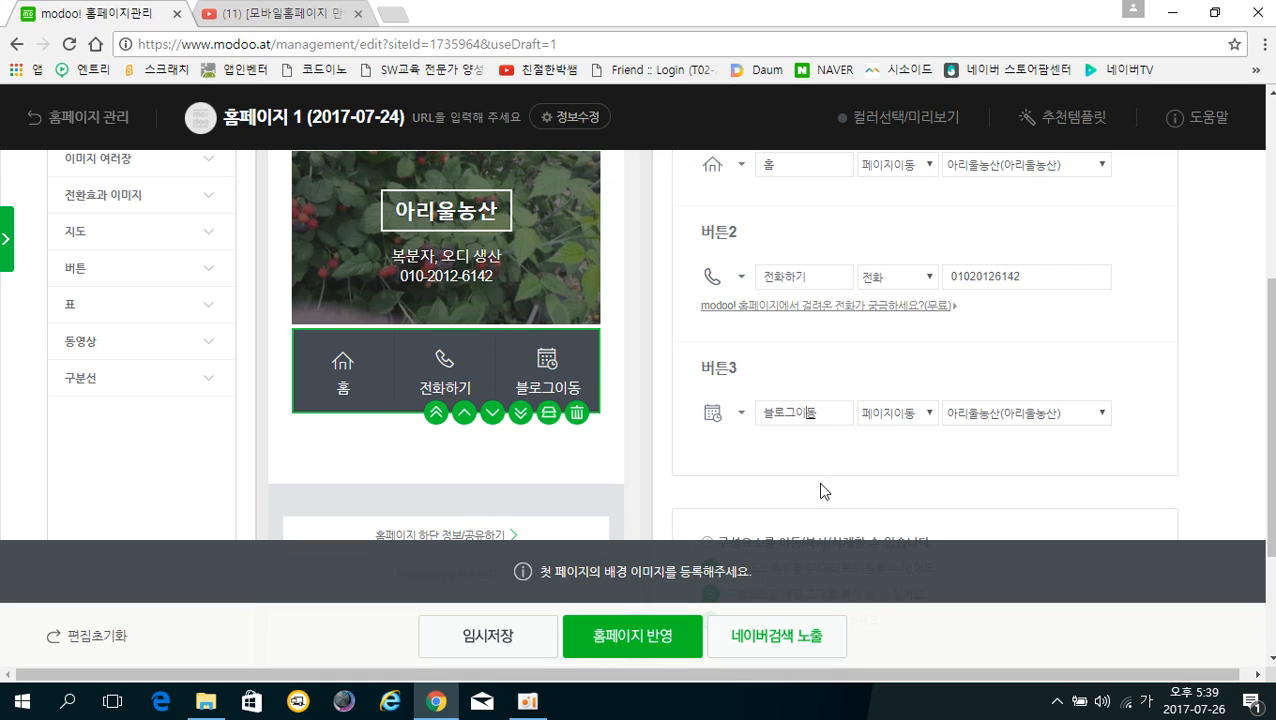
Give the 블로그이동 button a blog icon
left_click(741, 414)
scroll(737, 423, "down", 1)
scroll(844, 403, "down", 2)
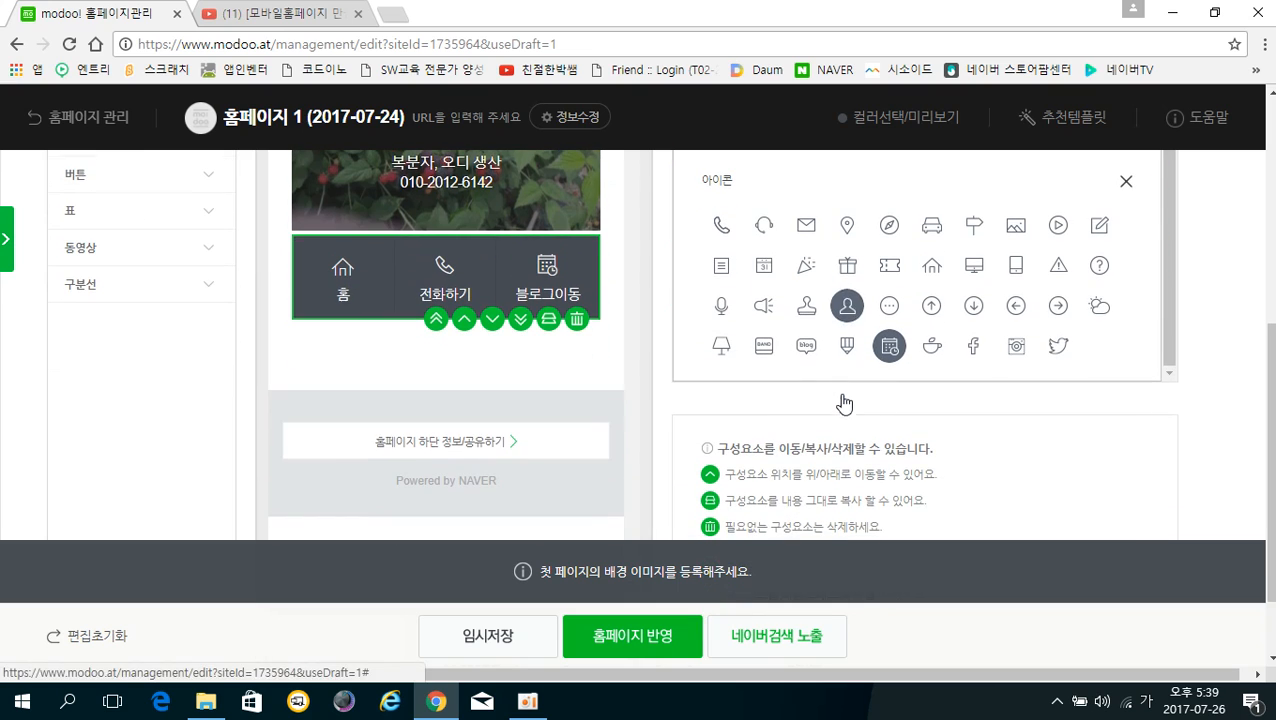
left_click(806, 346)
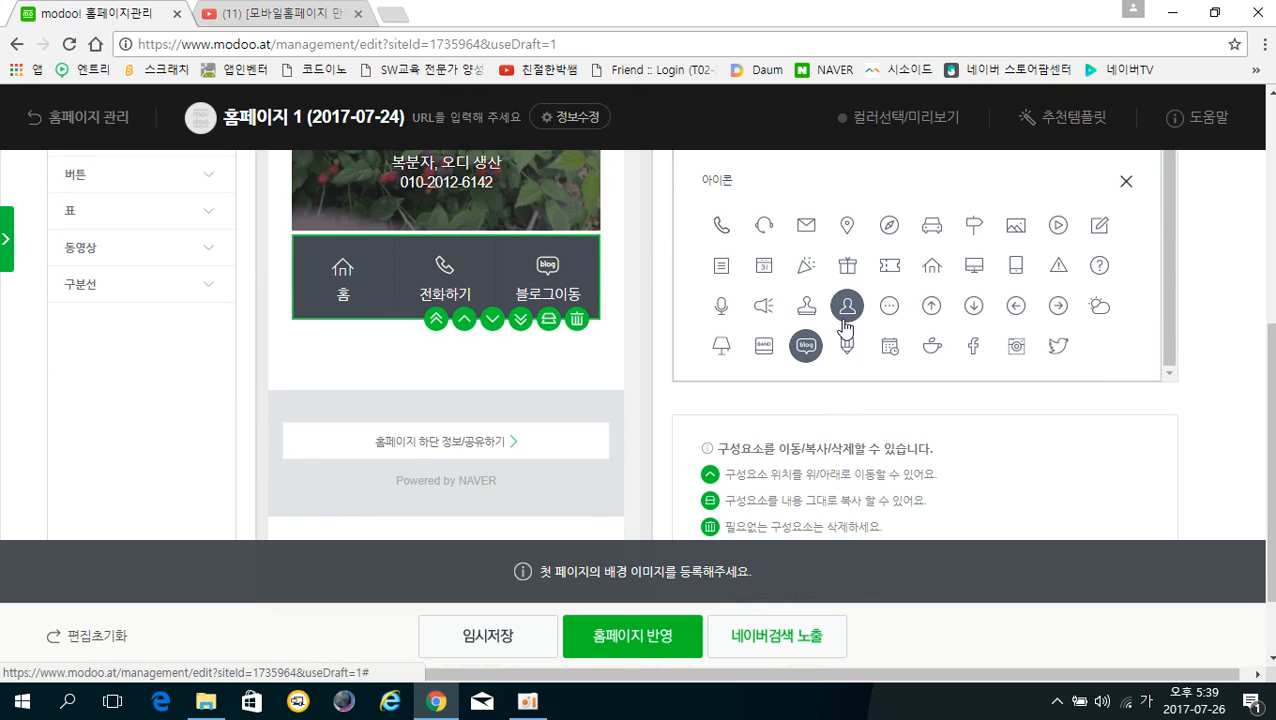
scroll(847, 307, "up", 1)
left_click(1126, 278)
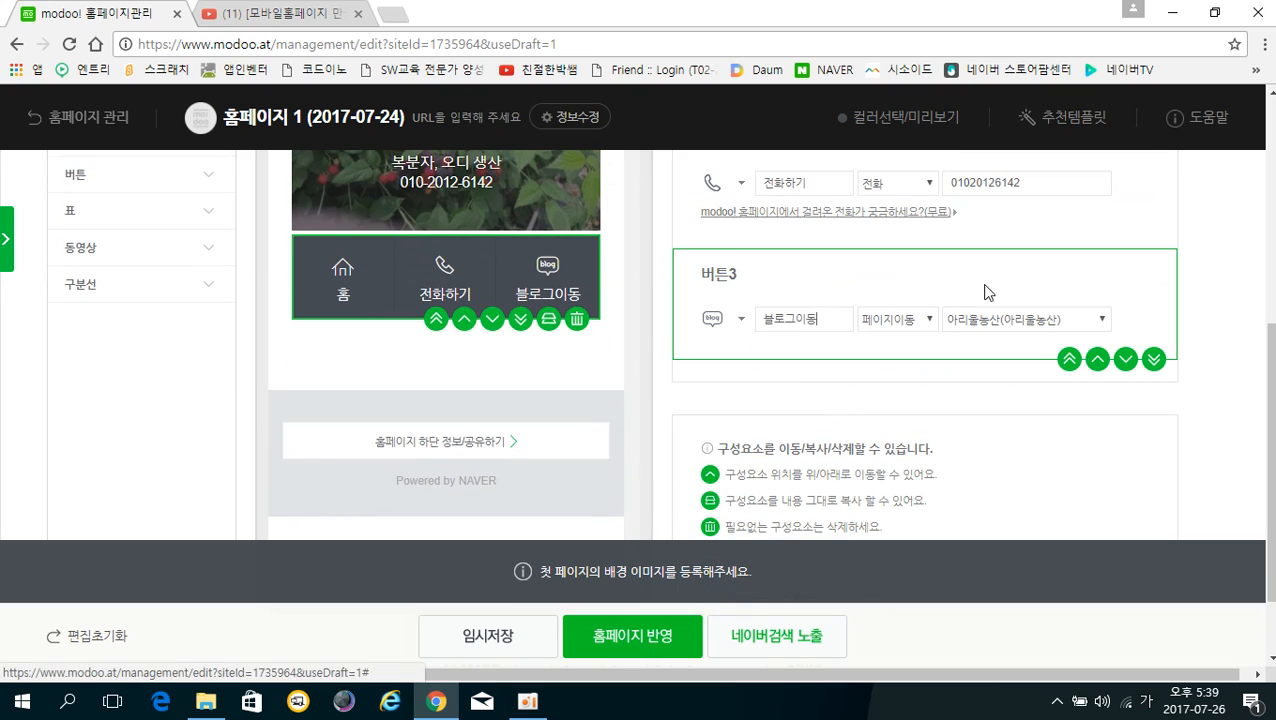
Set the third button's action to 외부링크 and enter the farm's Naver blog URL
left_click(929, 320)
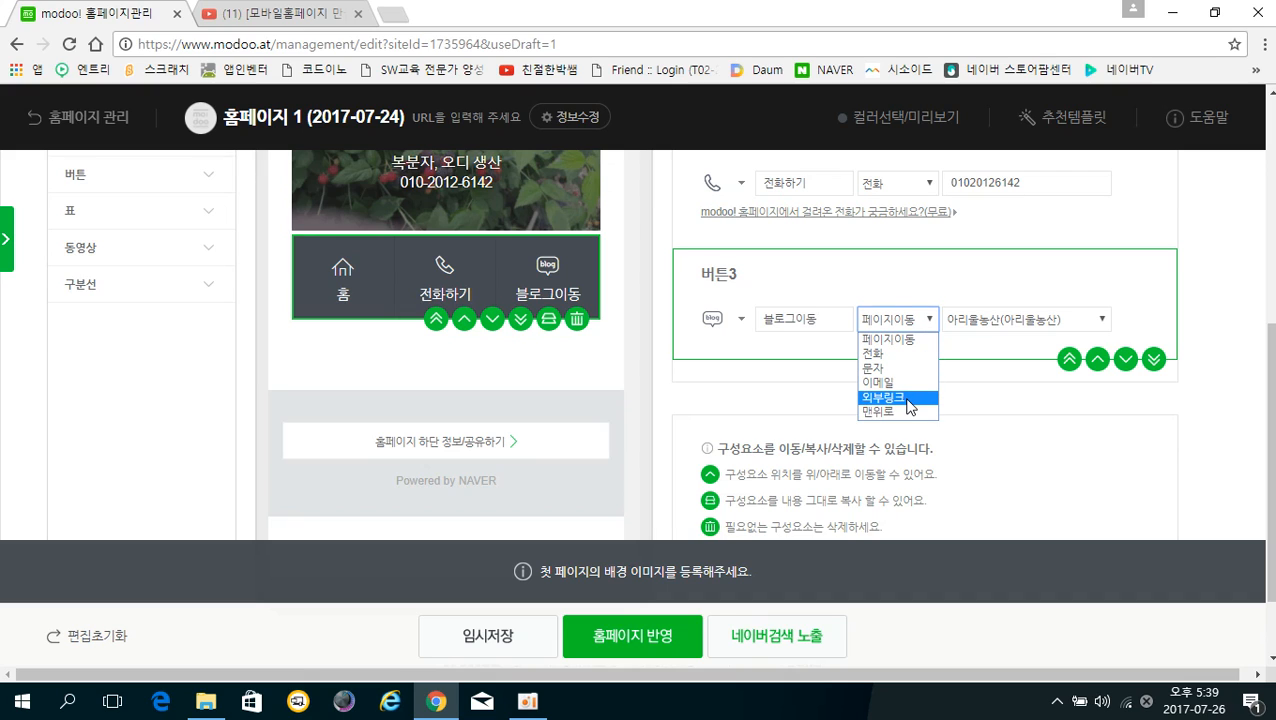
left_click(898, 397)
left_click(974, 318)
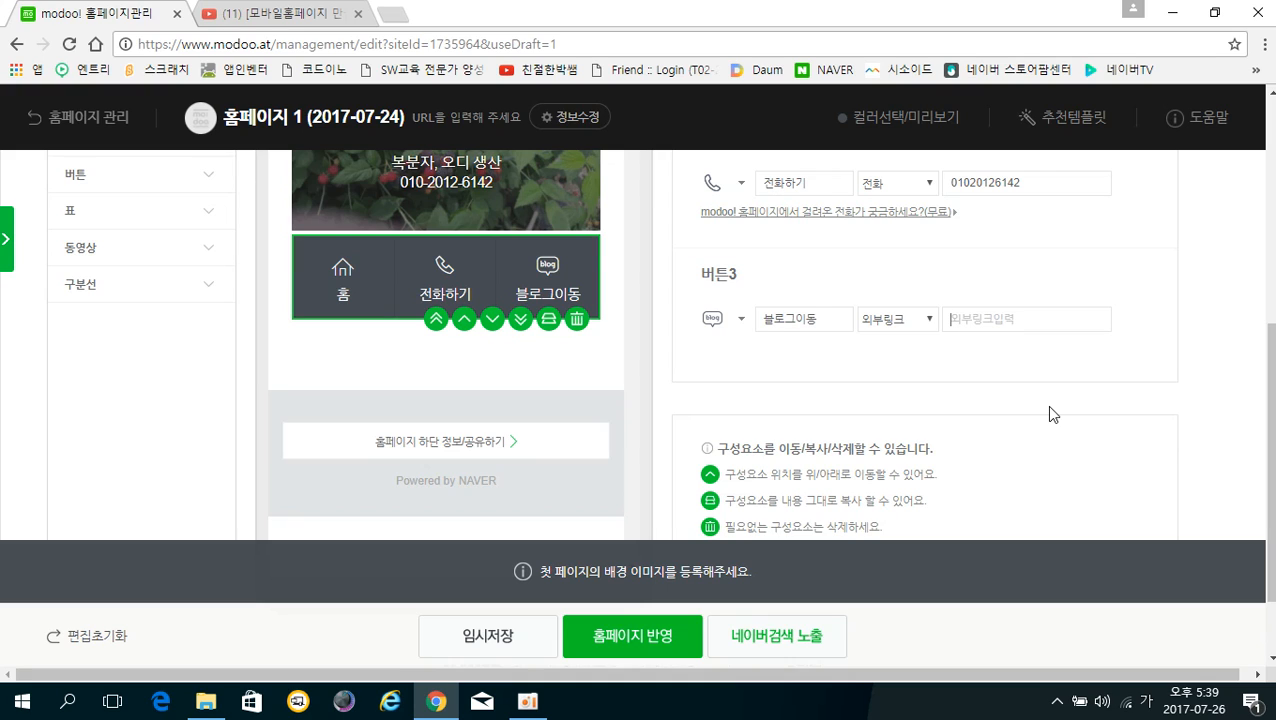
key("Hangul")
type("ht")
type("tp://blog.naver")
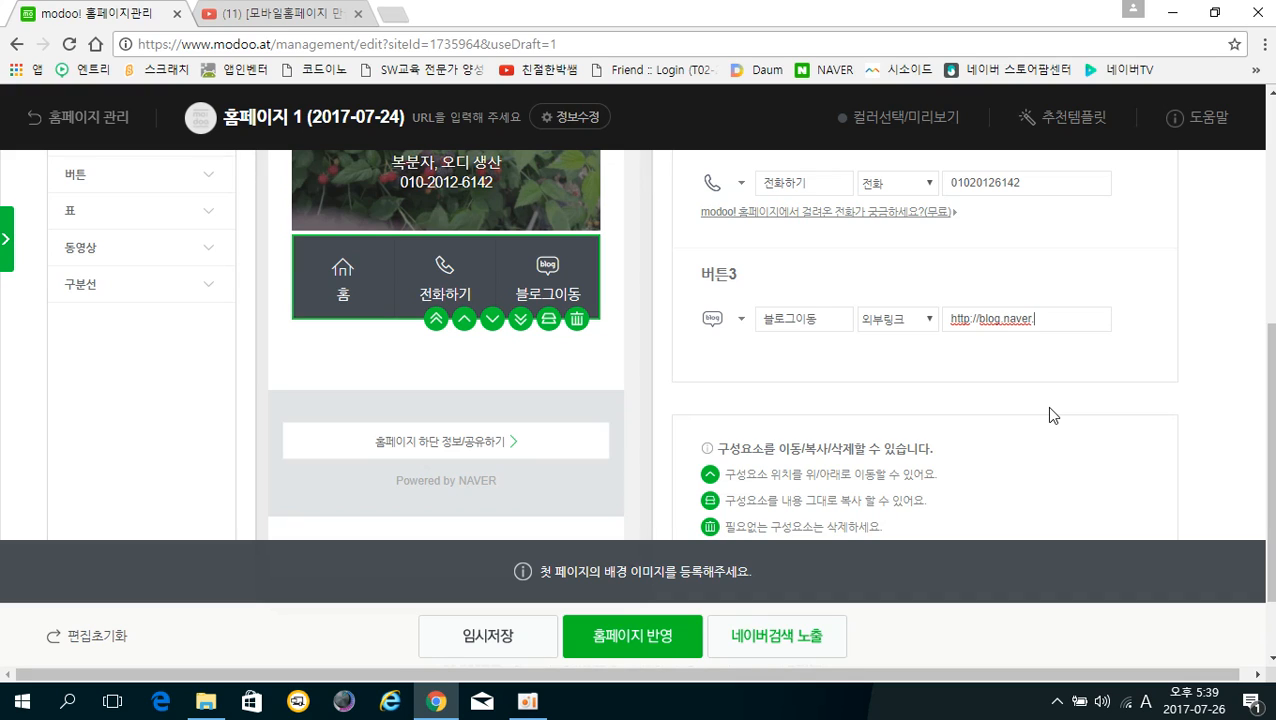
type(".com/kindpark6142")
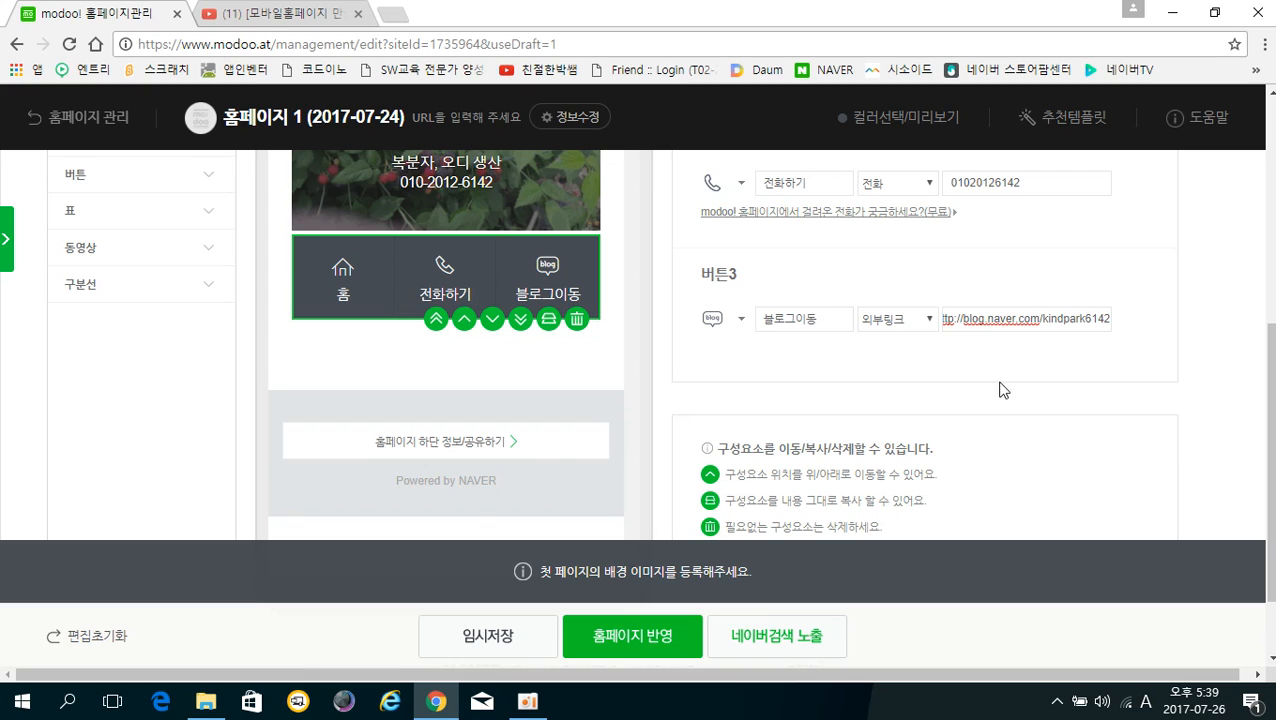
scroll(538, 440, "up", 1)
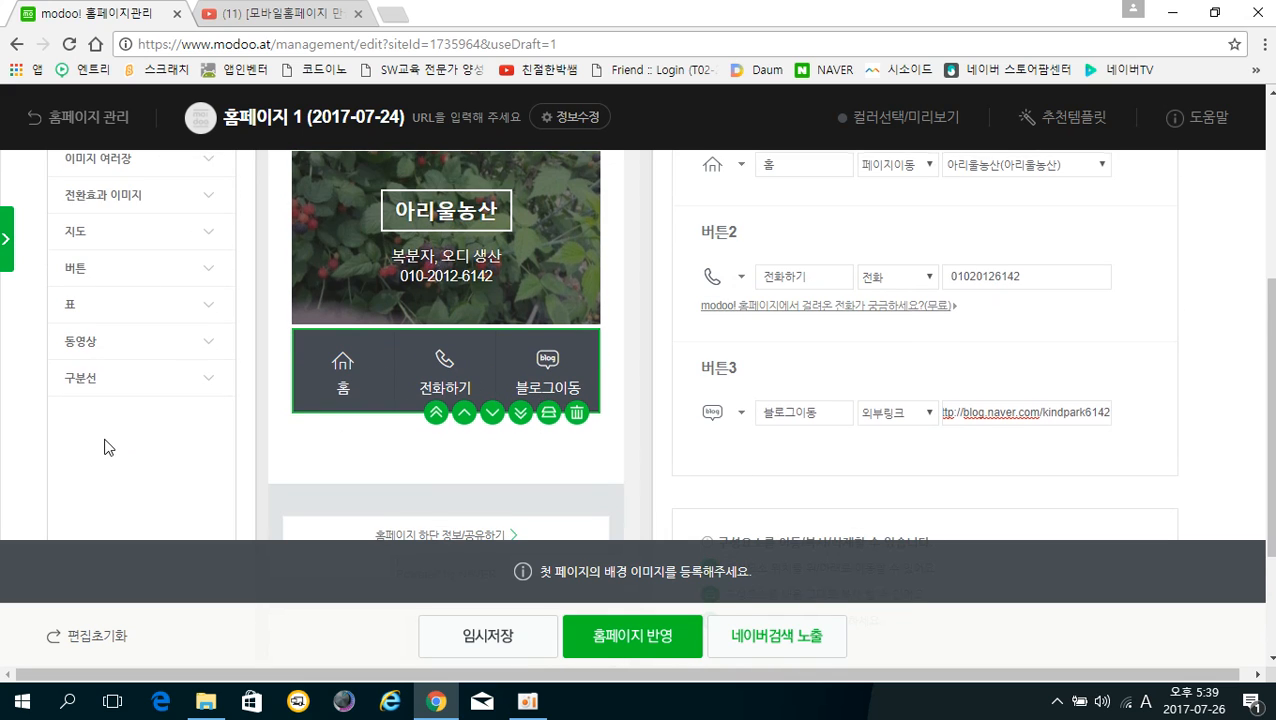
Add a new 네모버튼 row of three square buttons and move it to the page top
scroll(103, 430, "up", 2)
scroll(92, 360, "down", 2)
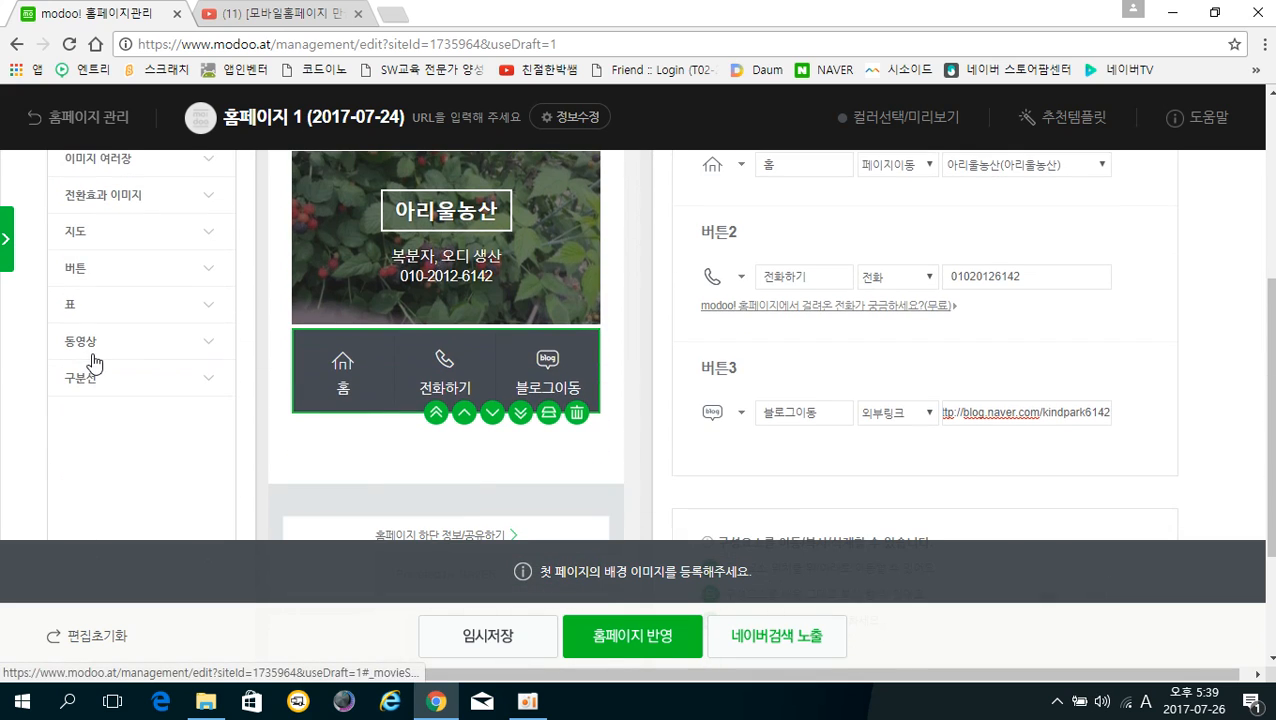
left_click(84, 272)
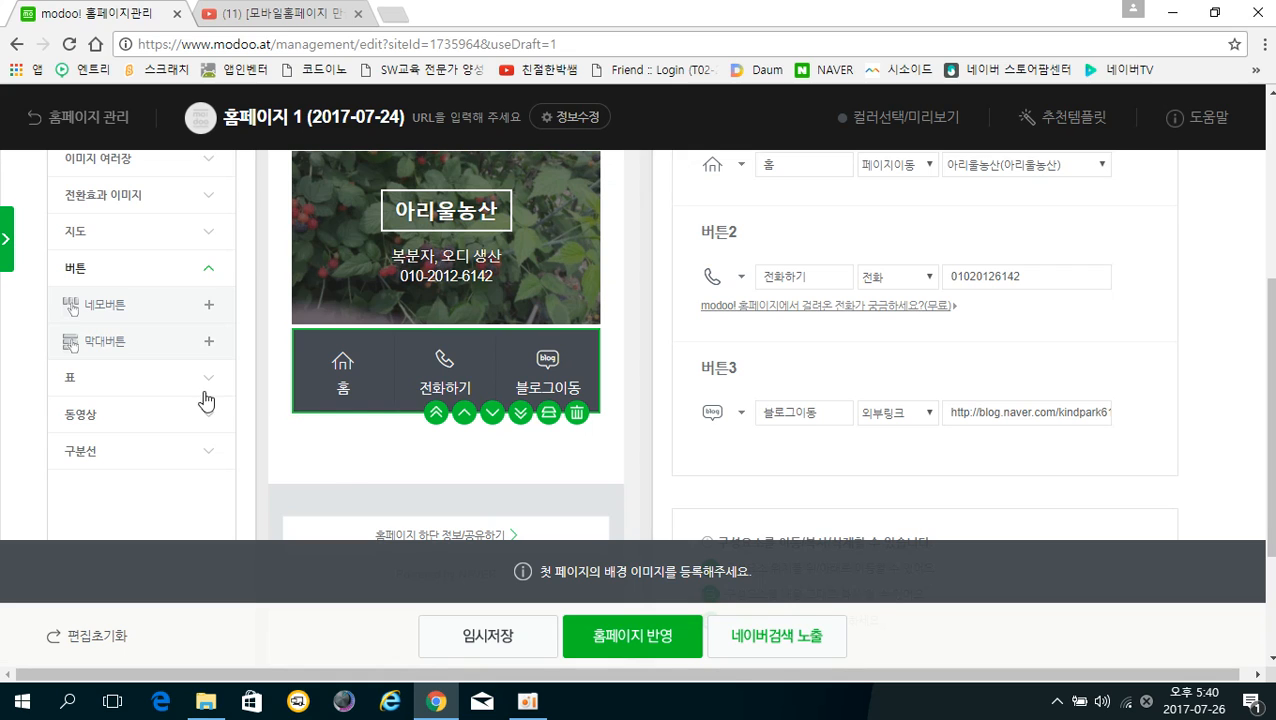
left_click(107, 316)
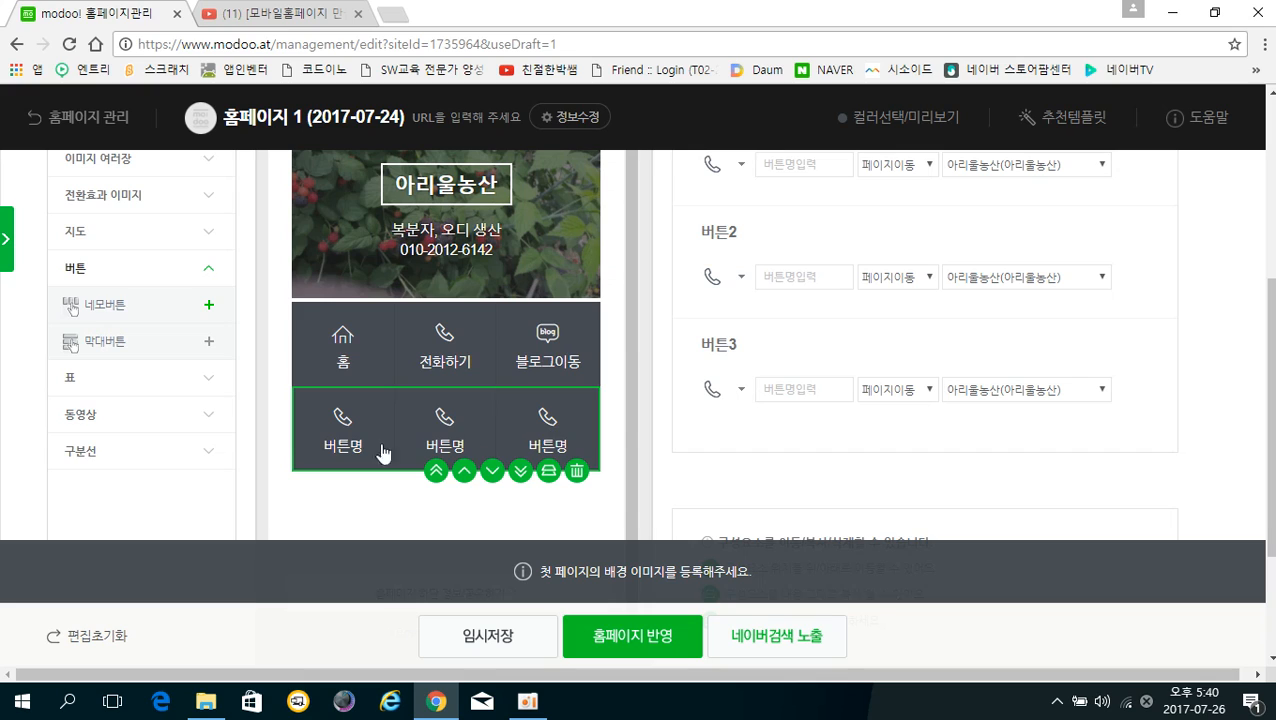
left_click(436, 475)
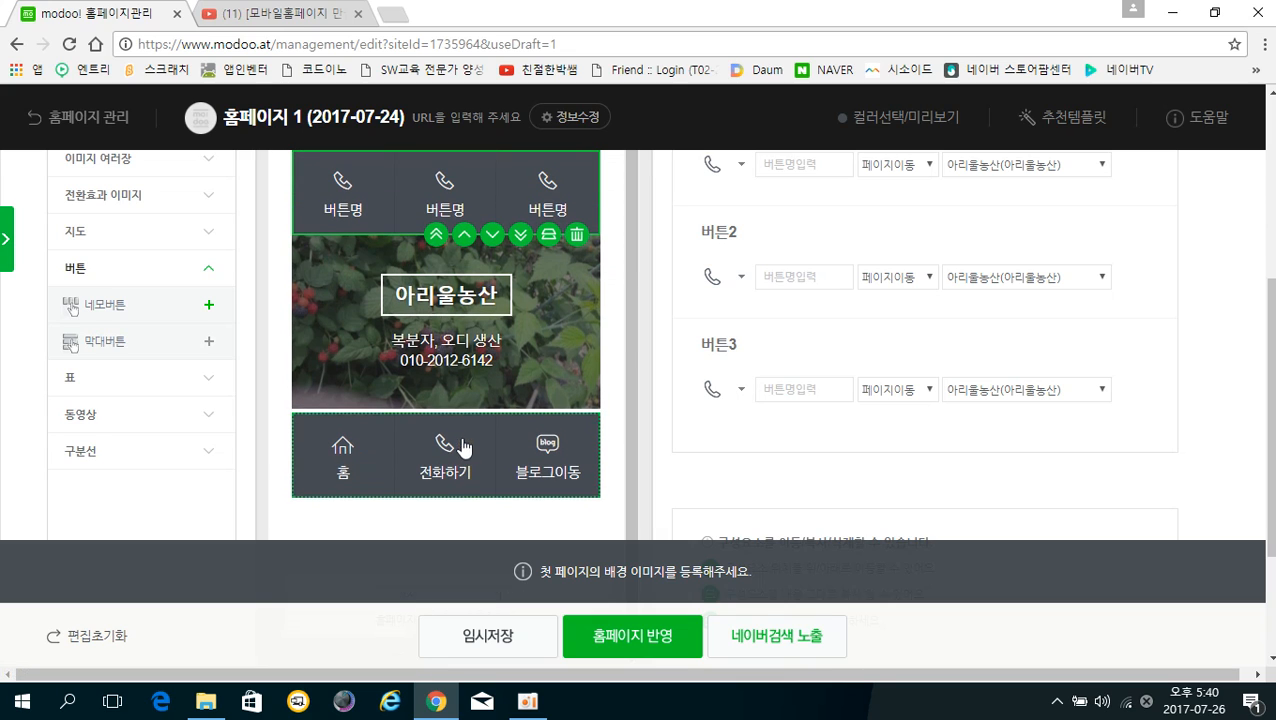
Add a 막대버튼 bar-button block below the 홈 button row
scroll(418, 394, "down", 1)
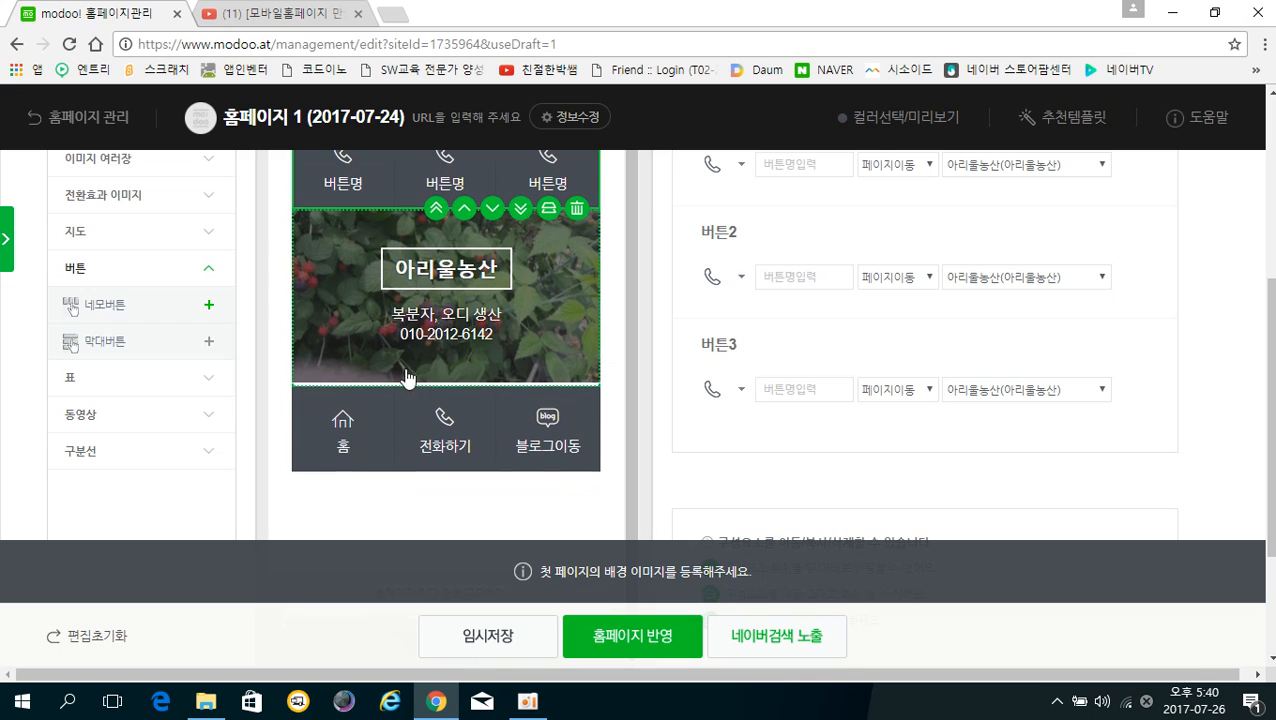
left_click(338, 447)
scroll(330, 407, "down", 2)
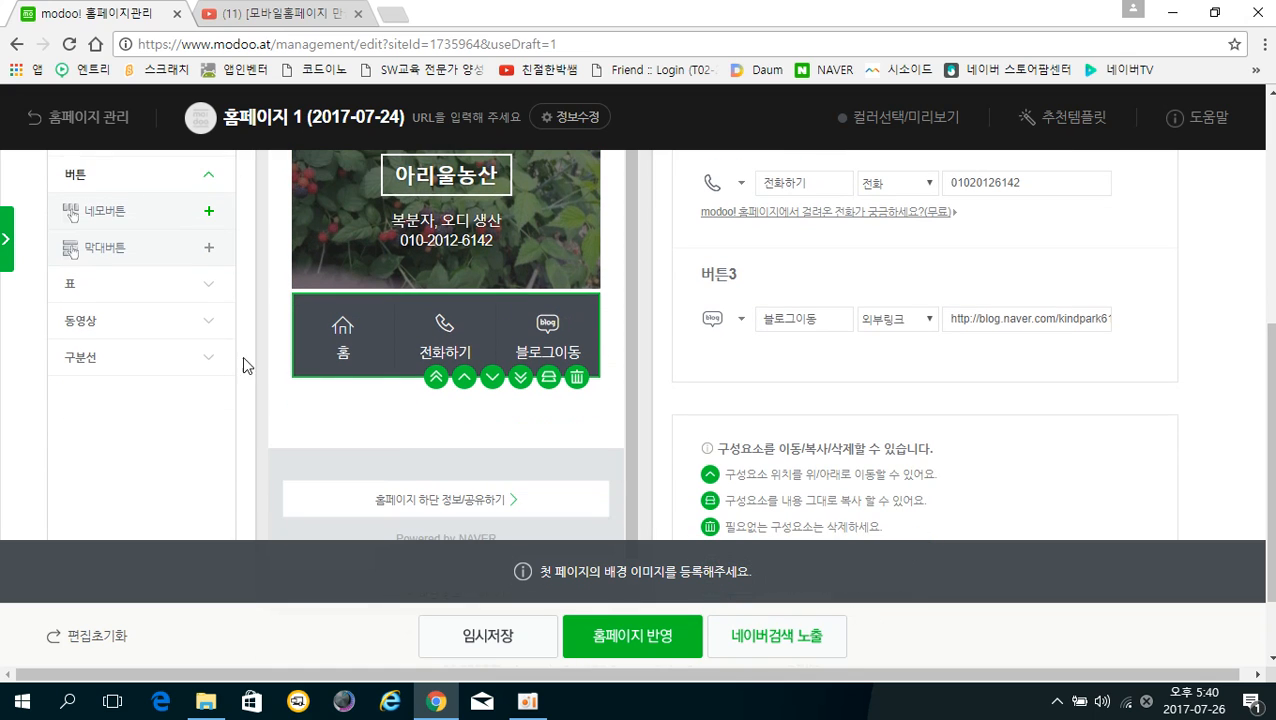
left_click(112, 257)
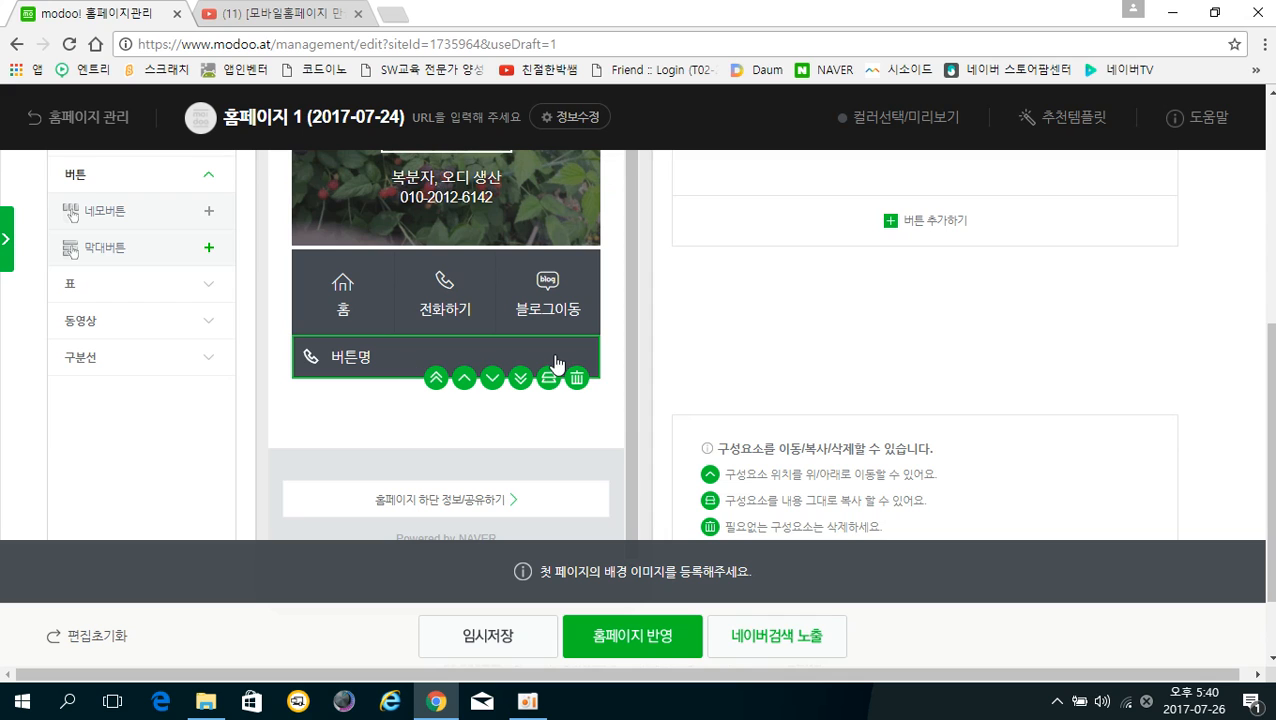
scroll(373, 418, "up", 1)
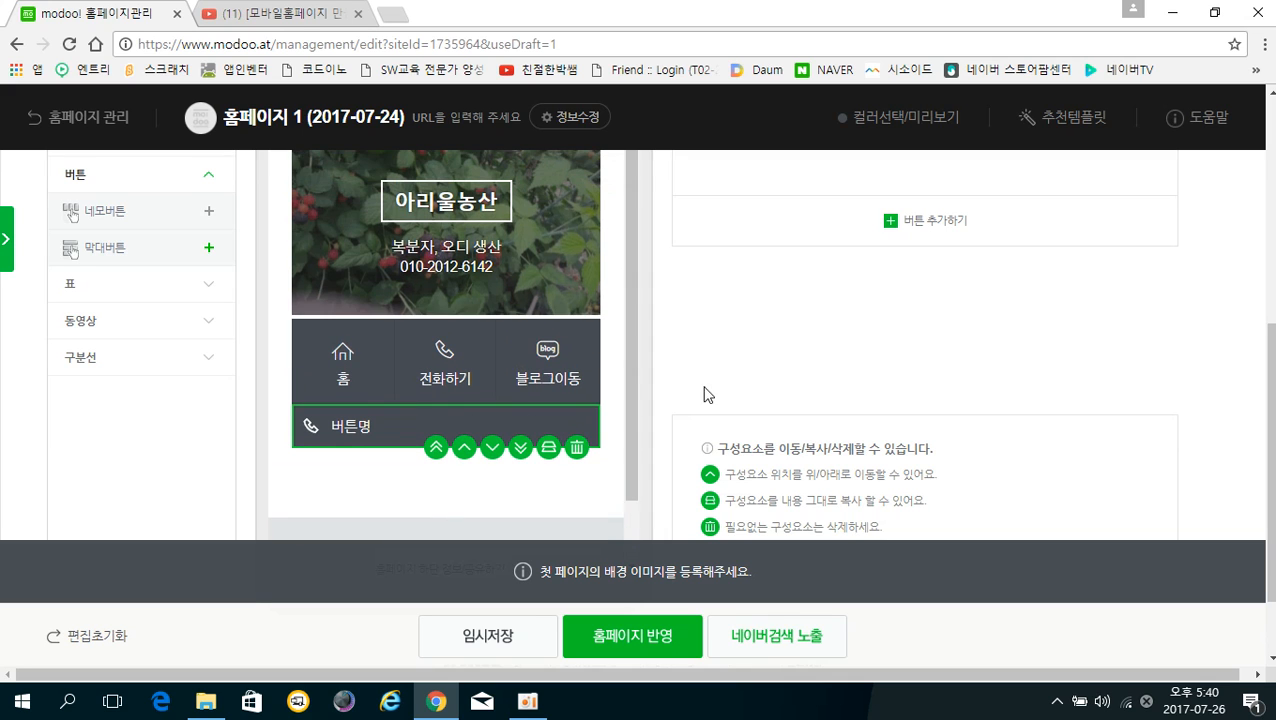
scroll(873, 366, "up", 1)
Name the first bar button 문자하기
scroll(873, 366, "up", 2)
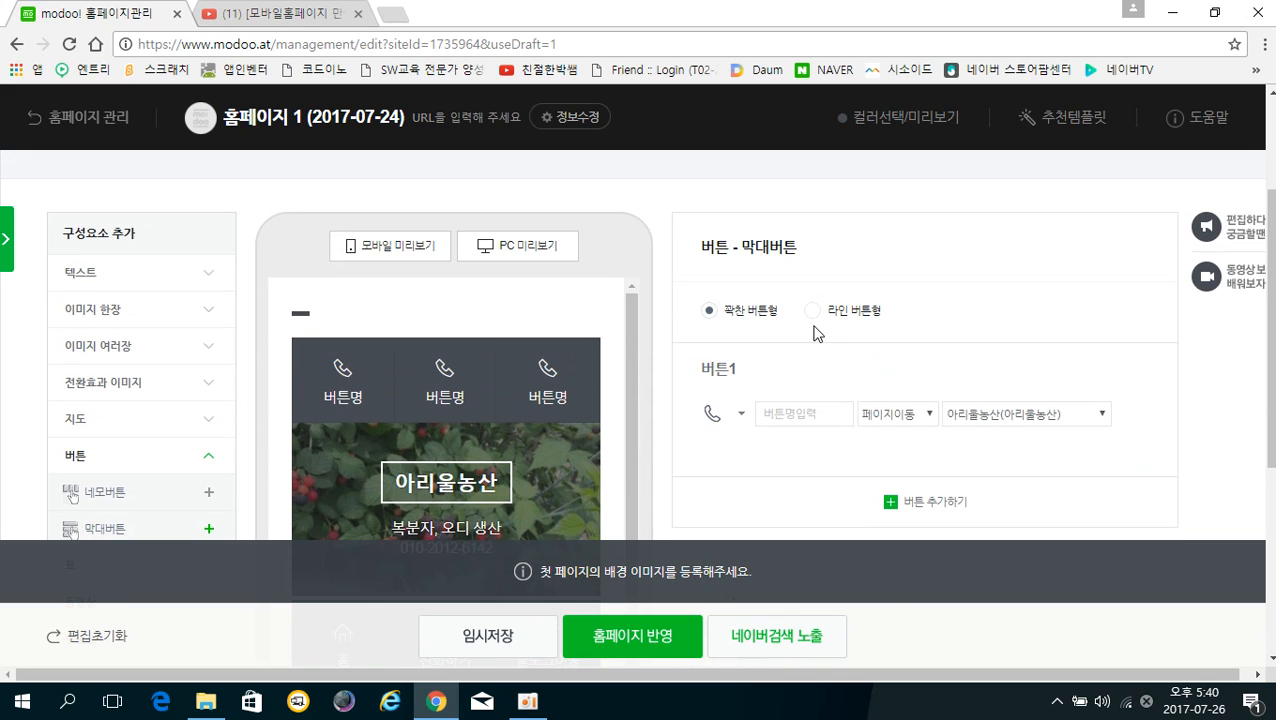
scroll(750, 322, "down", 1)
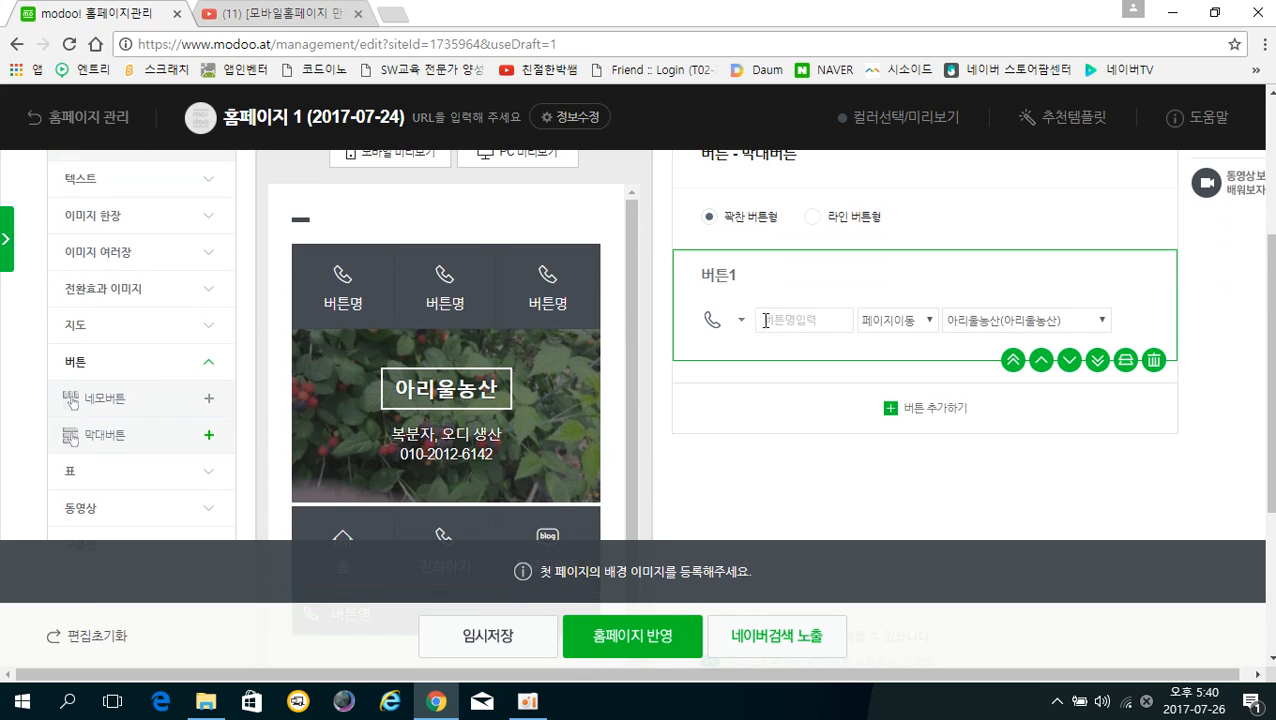
left_click(790, 323)
type("an")
key("BackSpace")
key("Hangul")
type("ㄴ")
type("자하기")
Make 문자하기 send a 문자 text to the contact number, then add a second bar button
left_click(928, 320)
left_click(874, 368)
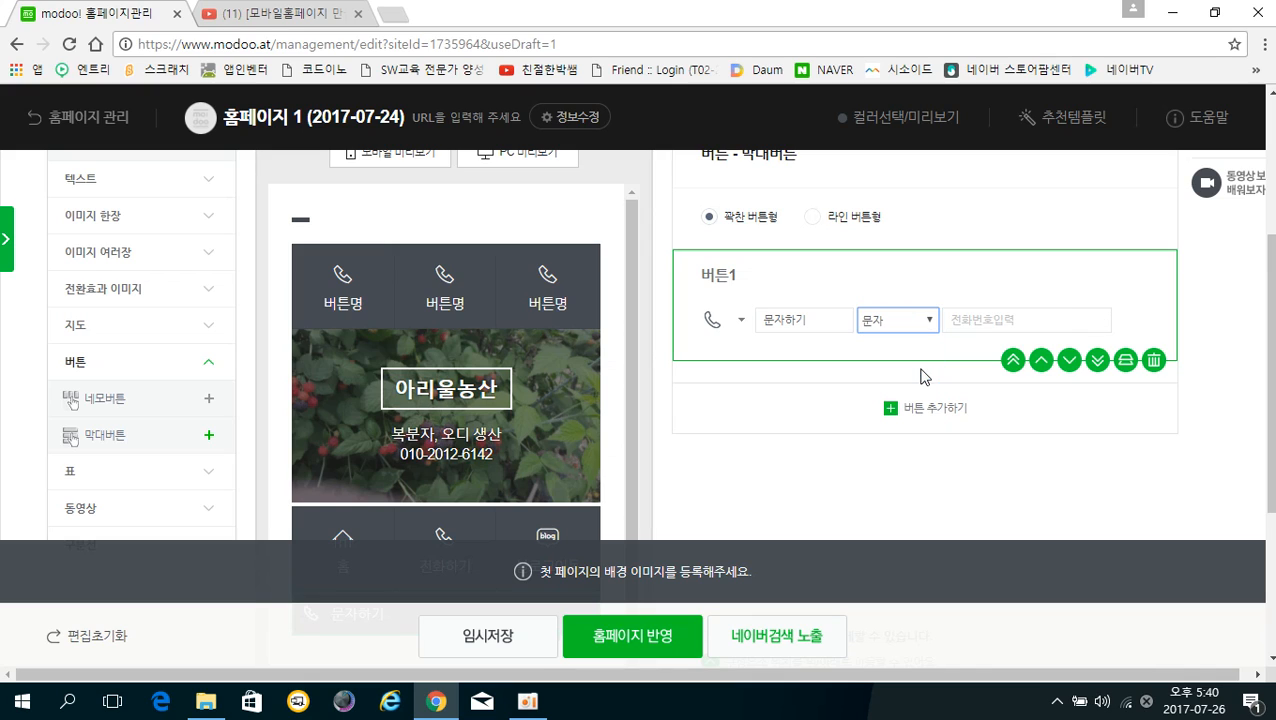
left_click(990, 321)
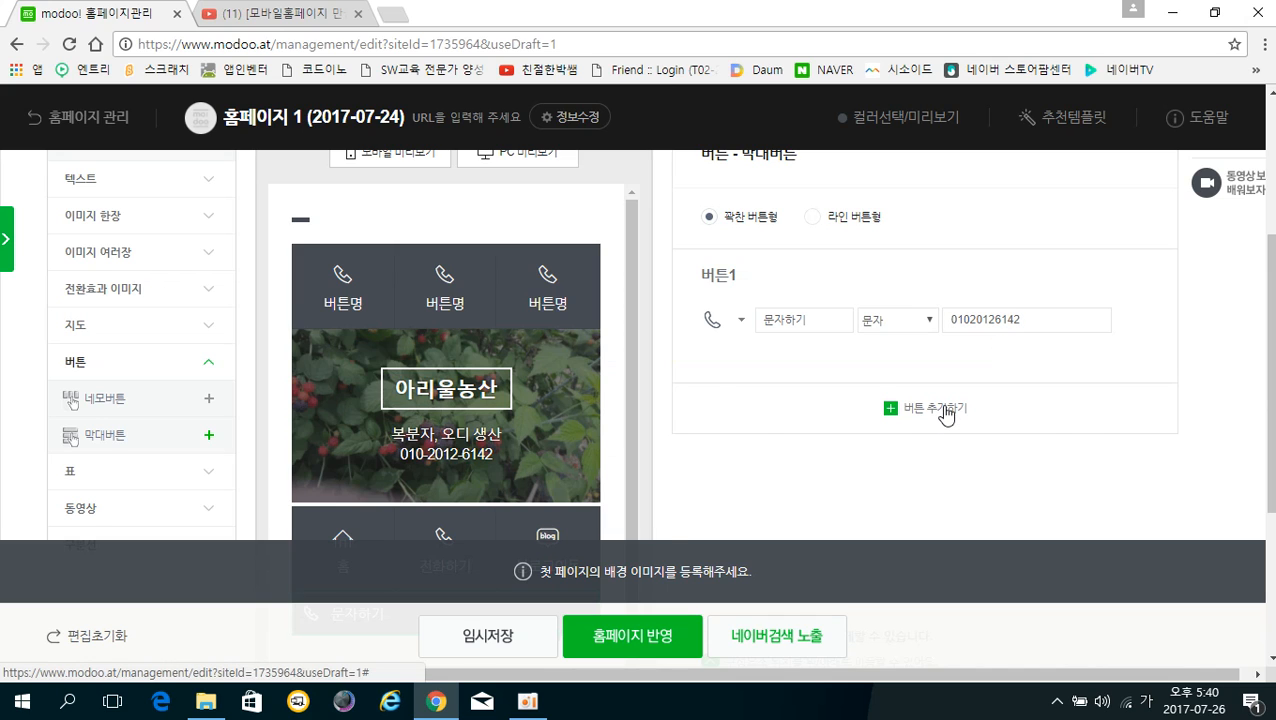
left_click(946, 410)
scroll(441, 453, "down", 3)
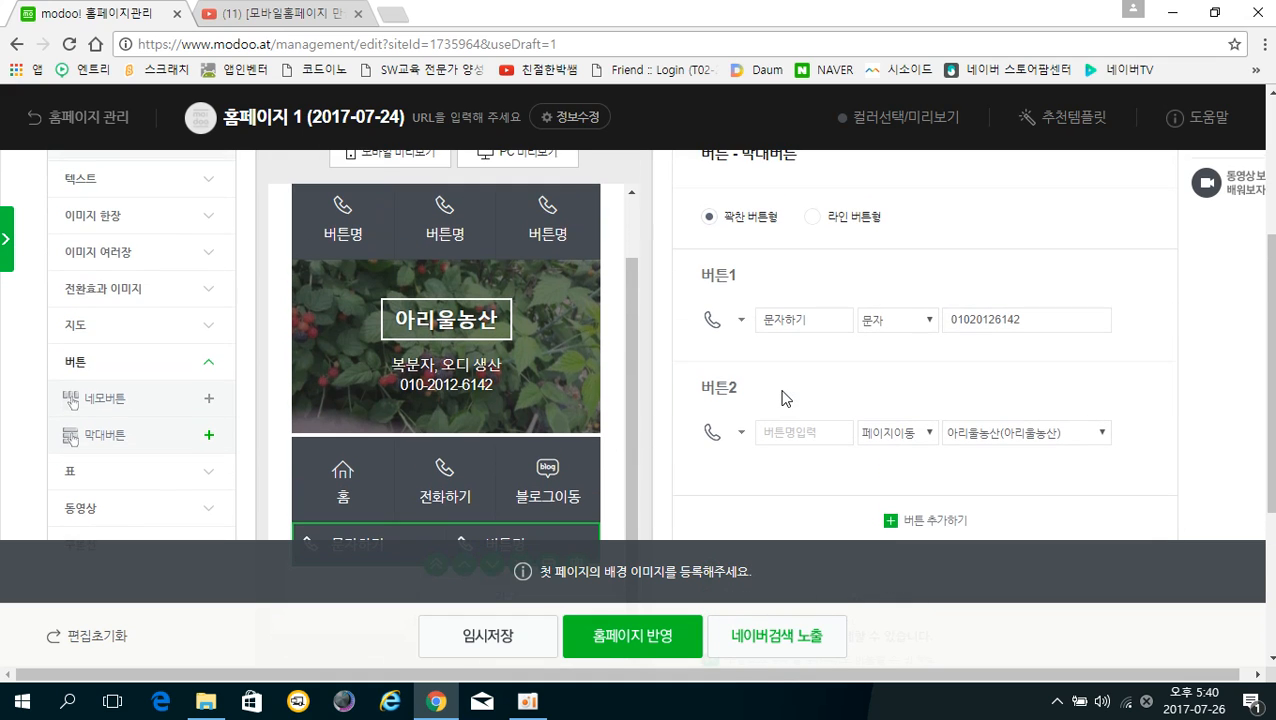
Name the second bar button 찾아오시는길 and give it a location-pin icon
scroll(785, 397, "up", 1)
scroll(783, 393, "down", 1)
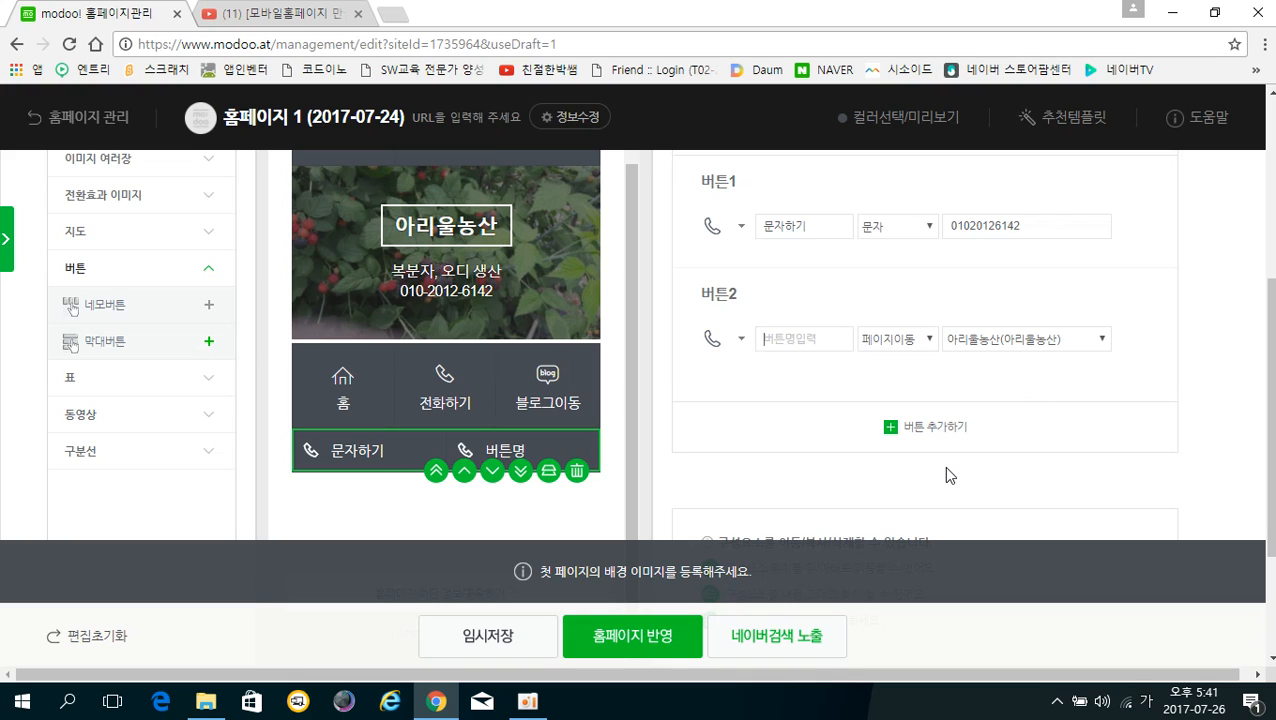
type("찾아오시")
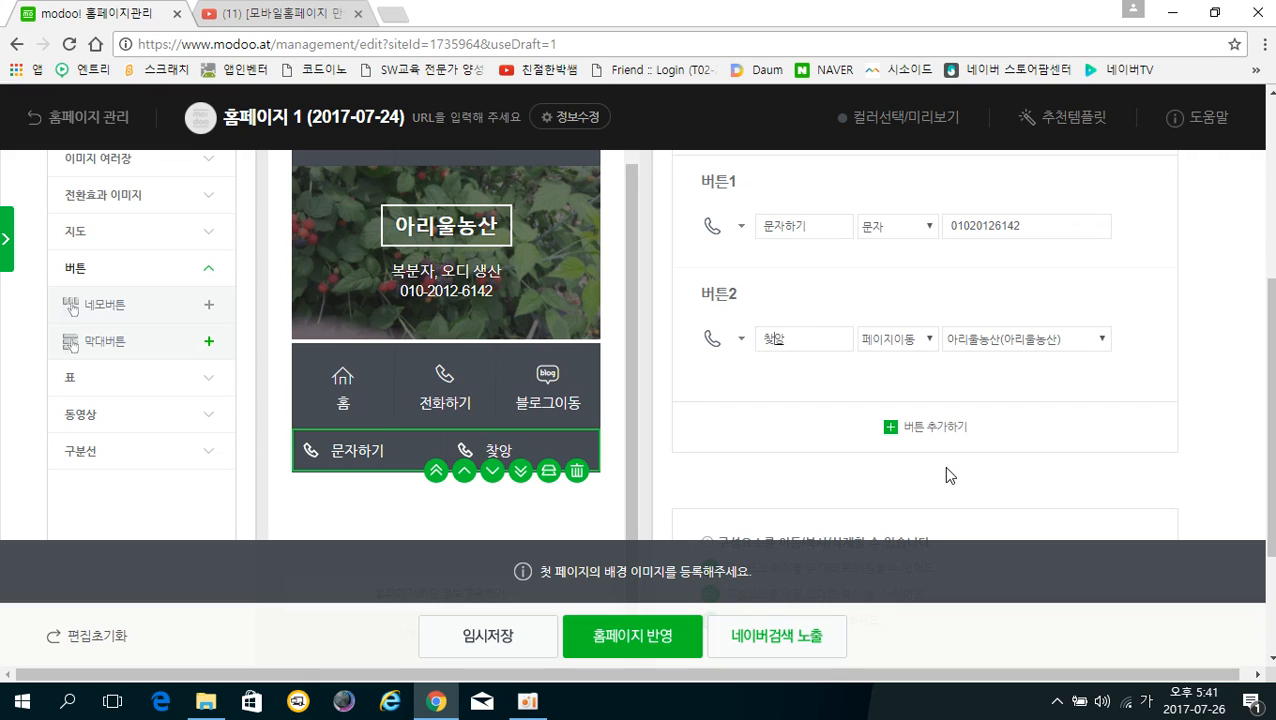
type("는길")
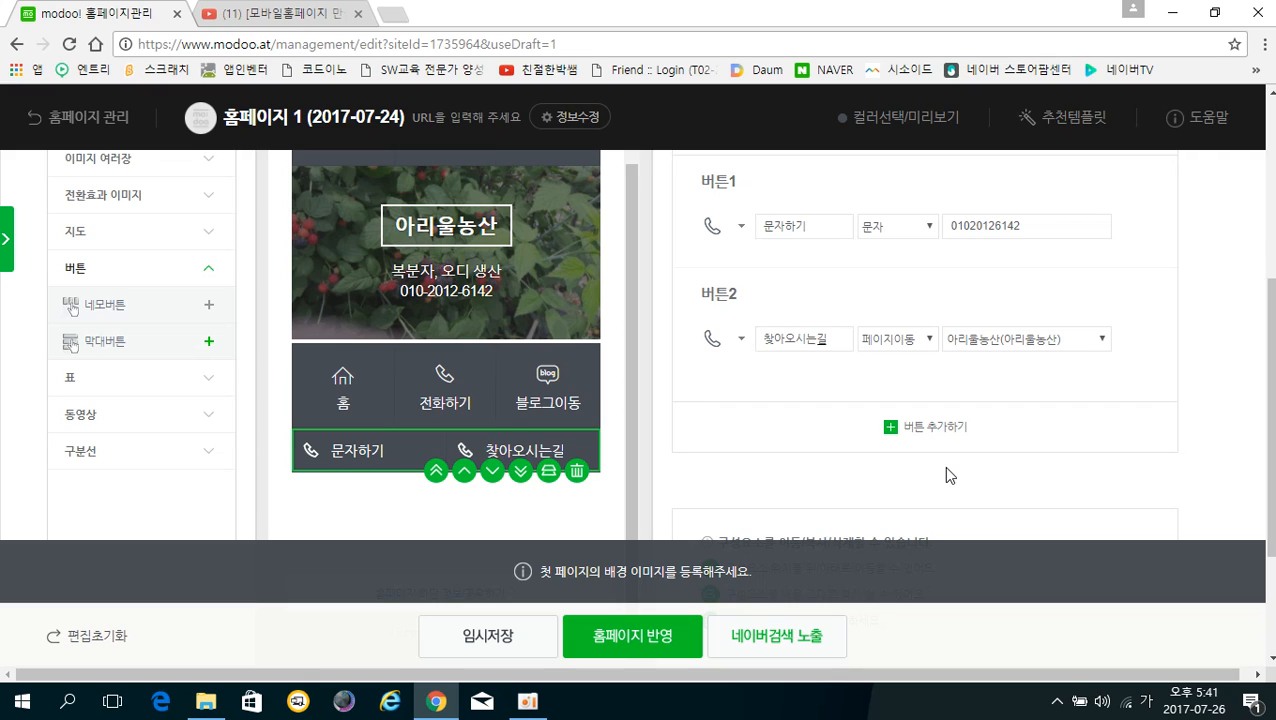
left_click(727, 340)
scroll(730, 350, "down", 1)
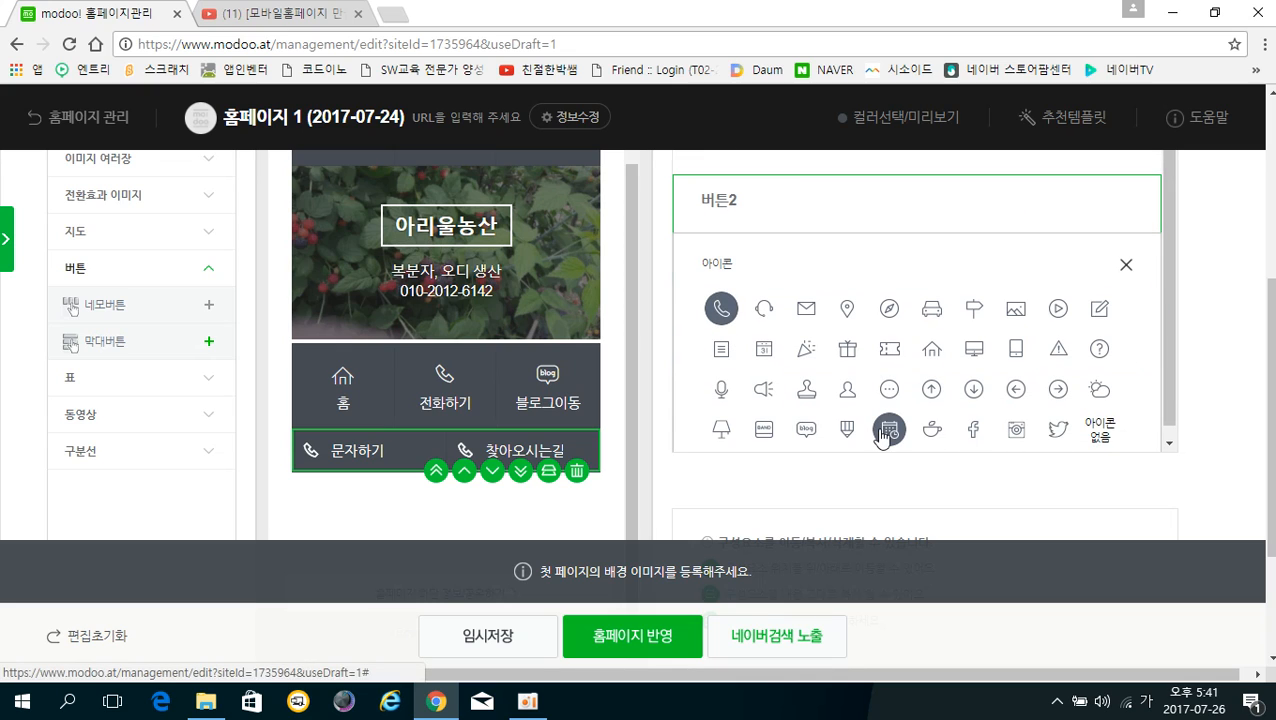
left_click(853, 316)
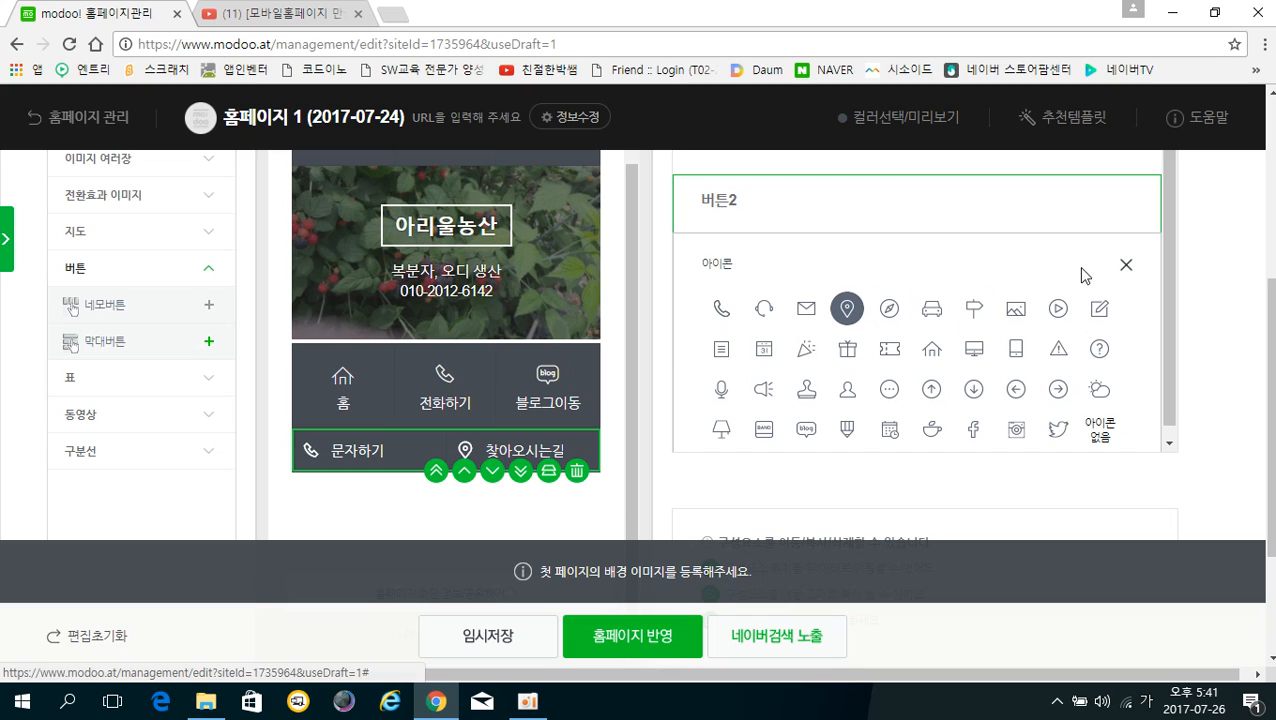
left_click(1126, 270)
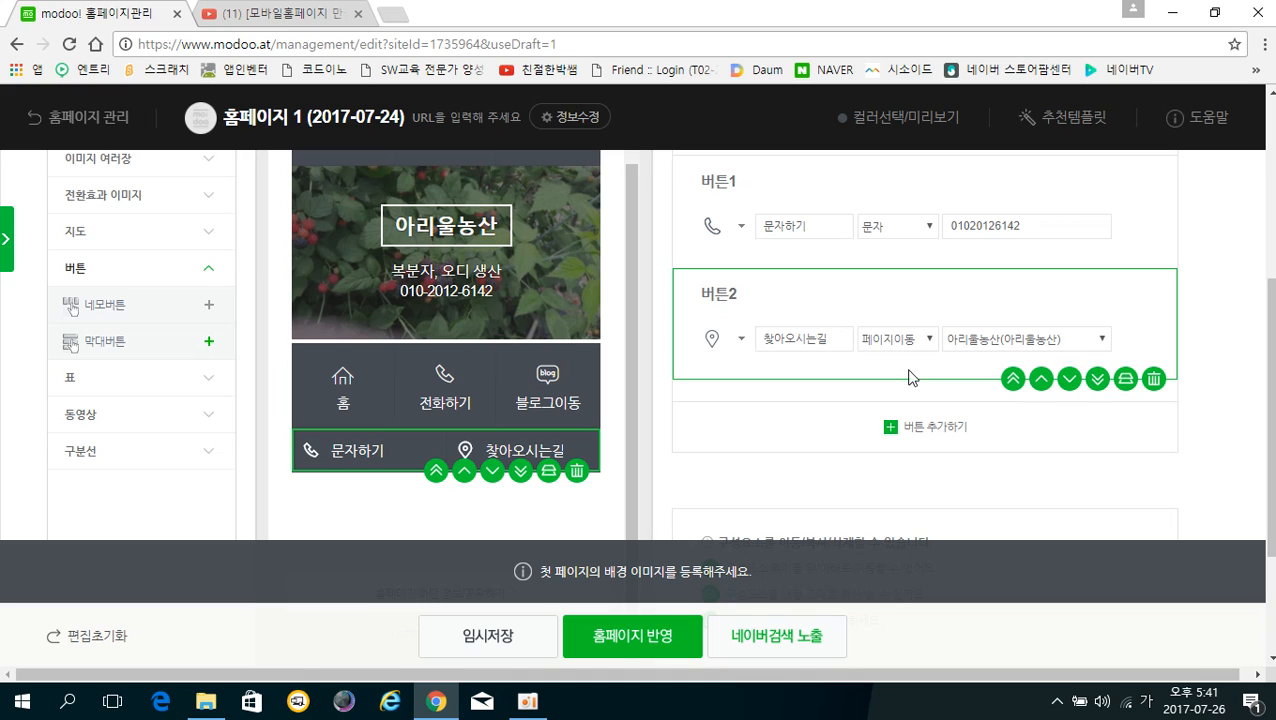
Link the 찾아오시는길 button to the 찾아오시는길 page
left_click(1043, 340)
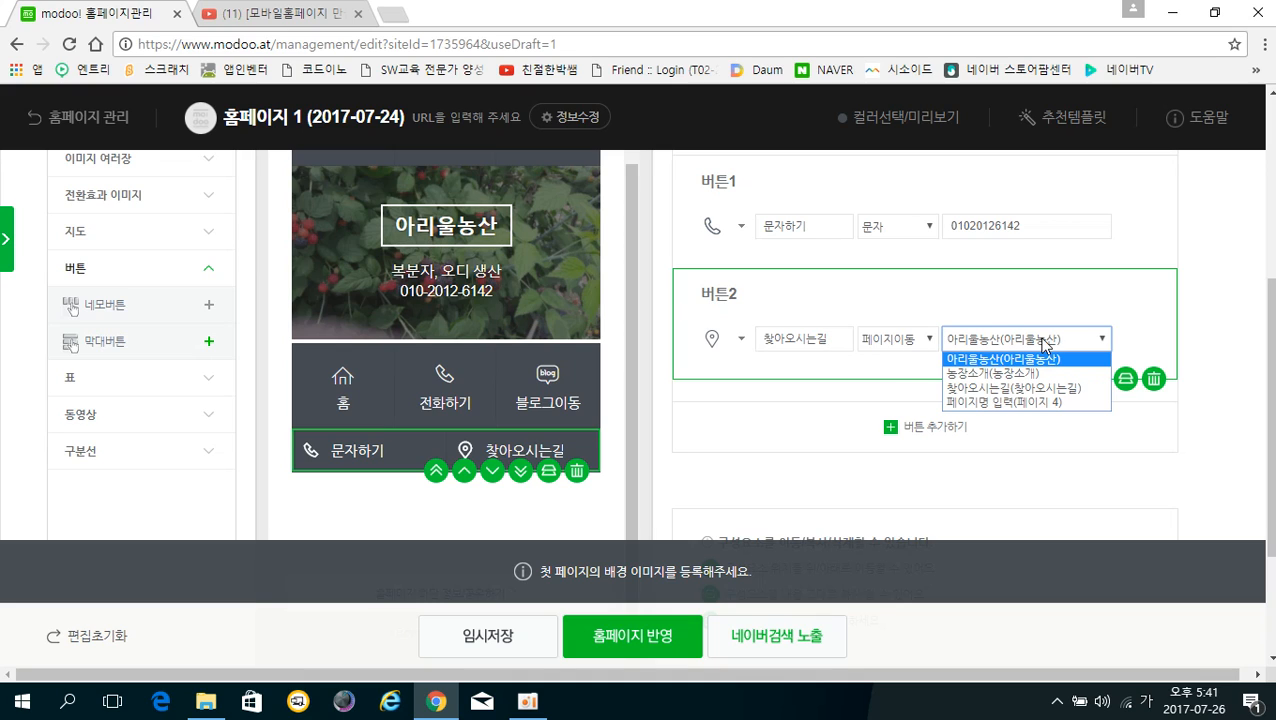
left_click(1010, 389)
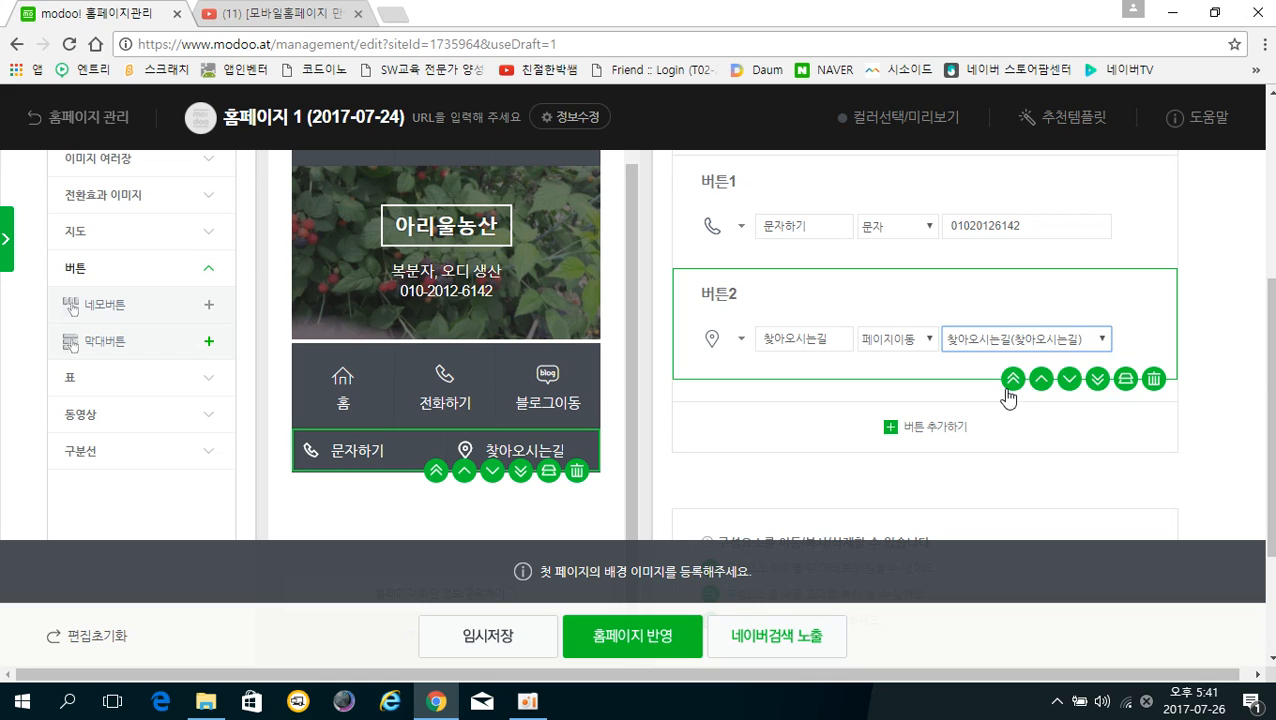
scroll(518, 420, "down", 1)
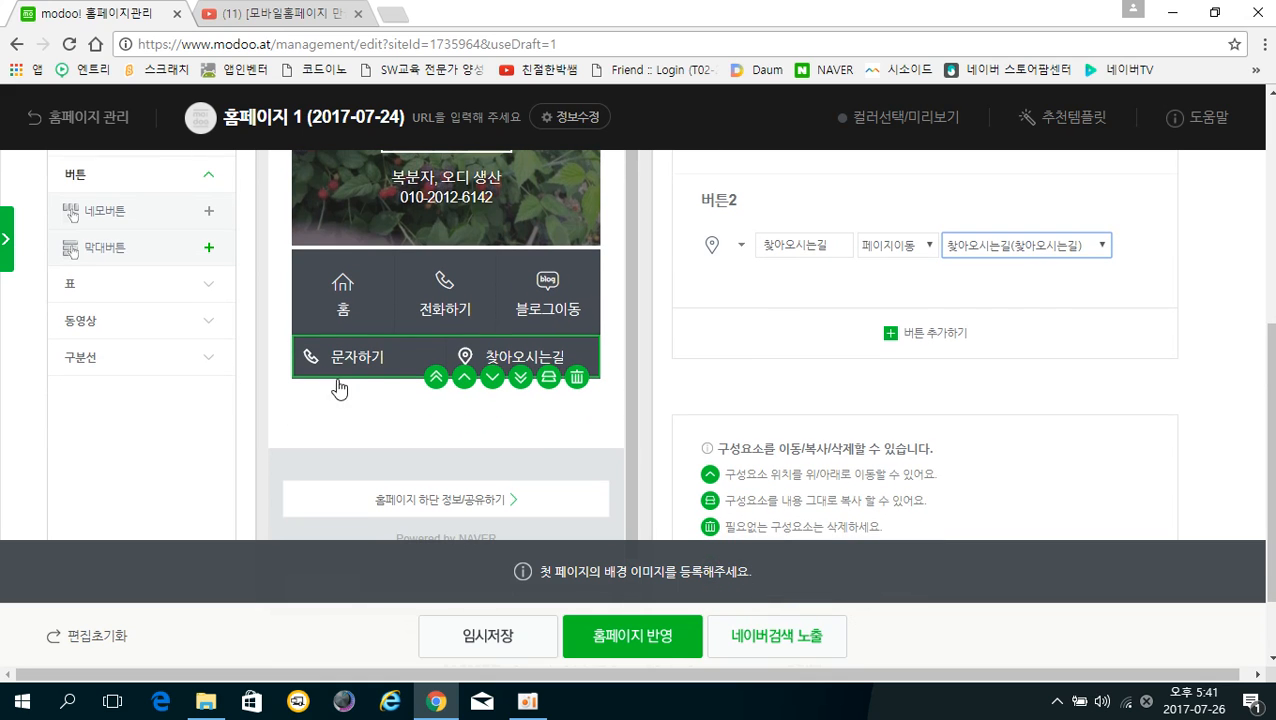
scroll(822, 380, "up", 2)
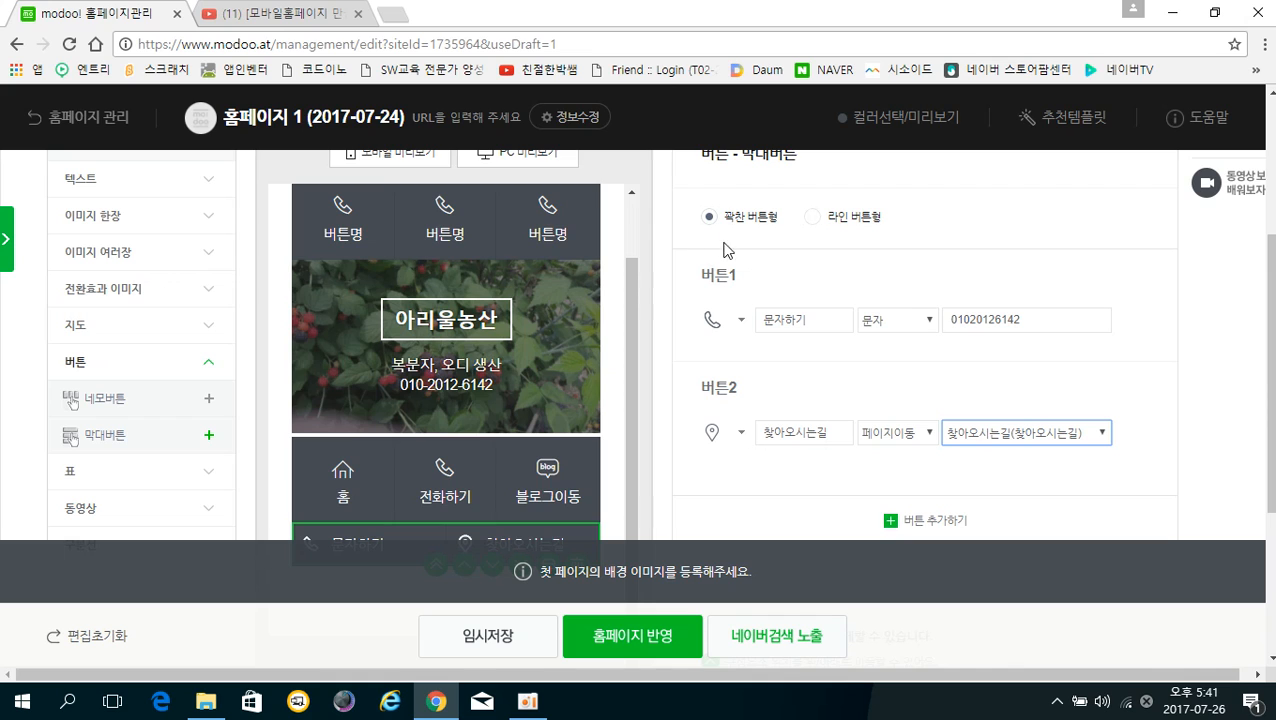
Set the bar buttons to the 라인 버튼형 line style
left_click(815, 218)
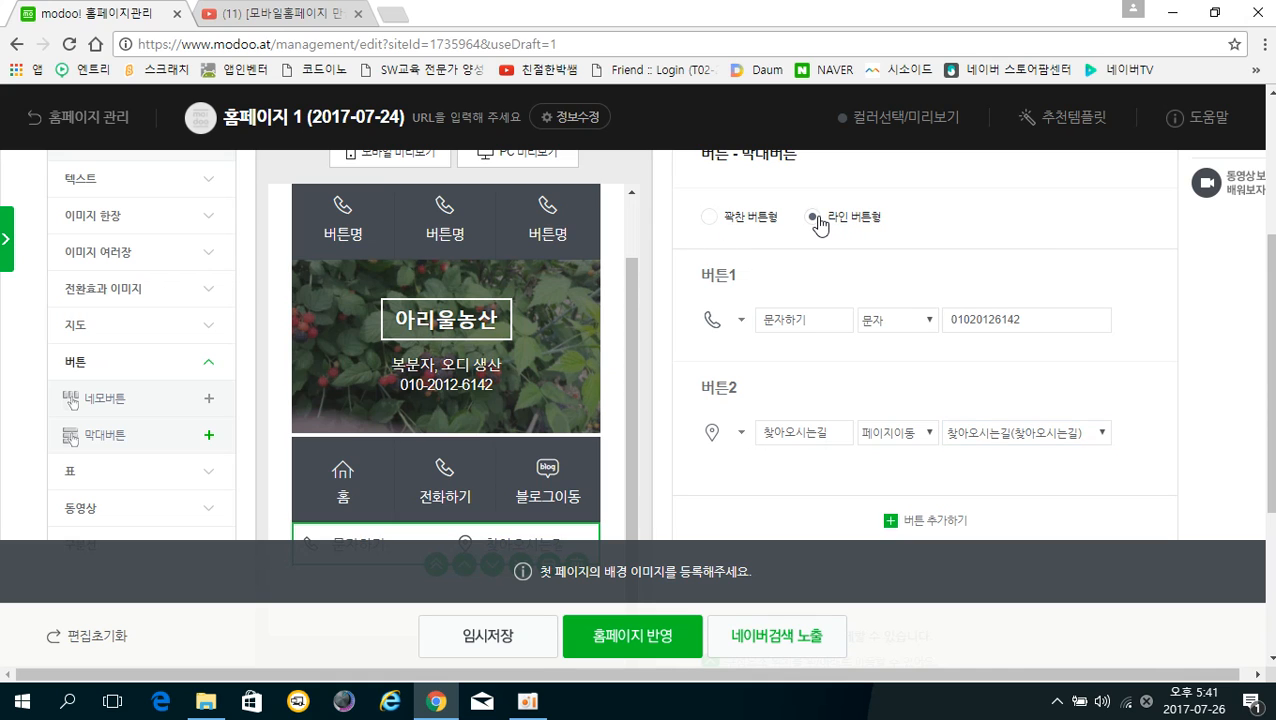
scroll(780, 320, "down", 1)
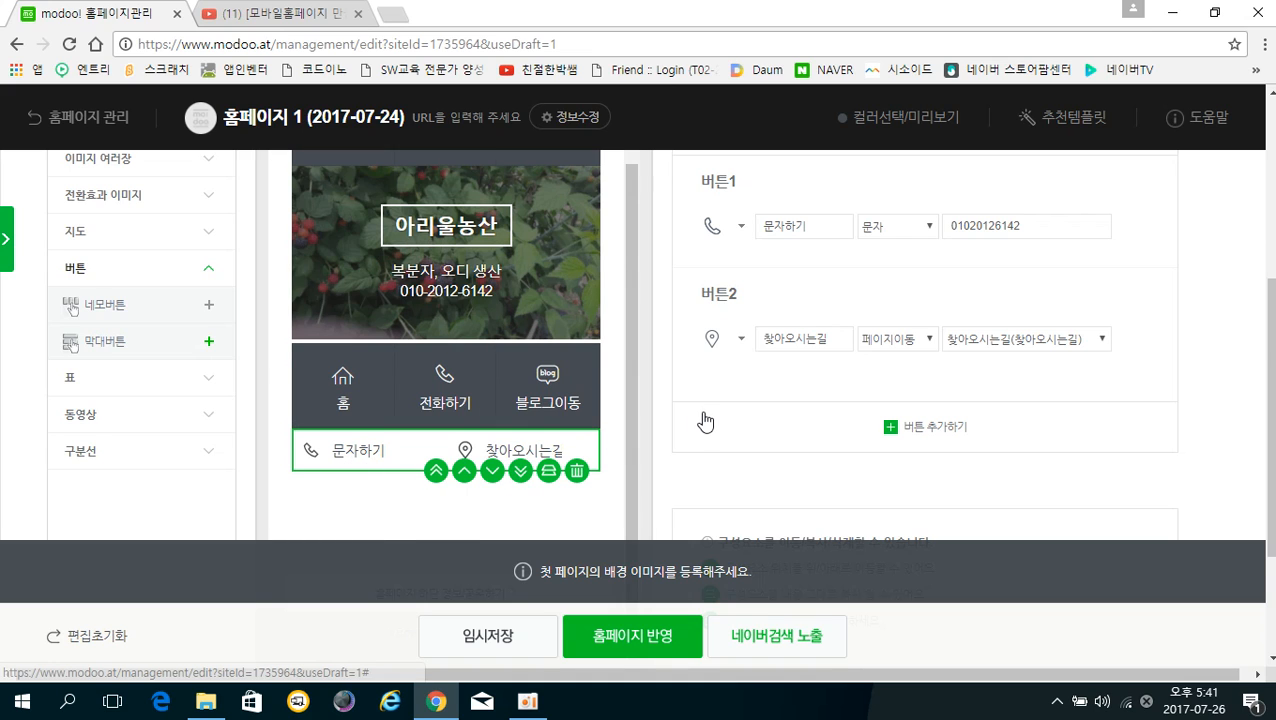
scroll(703, 421, "up", 1)
left_click(710, 217)
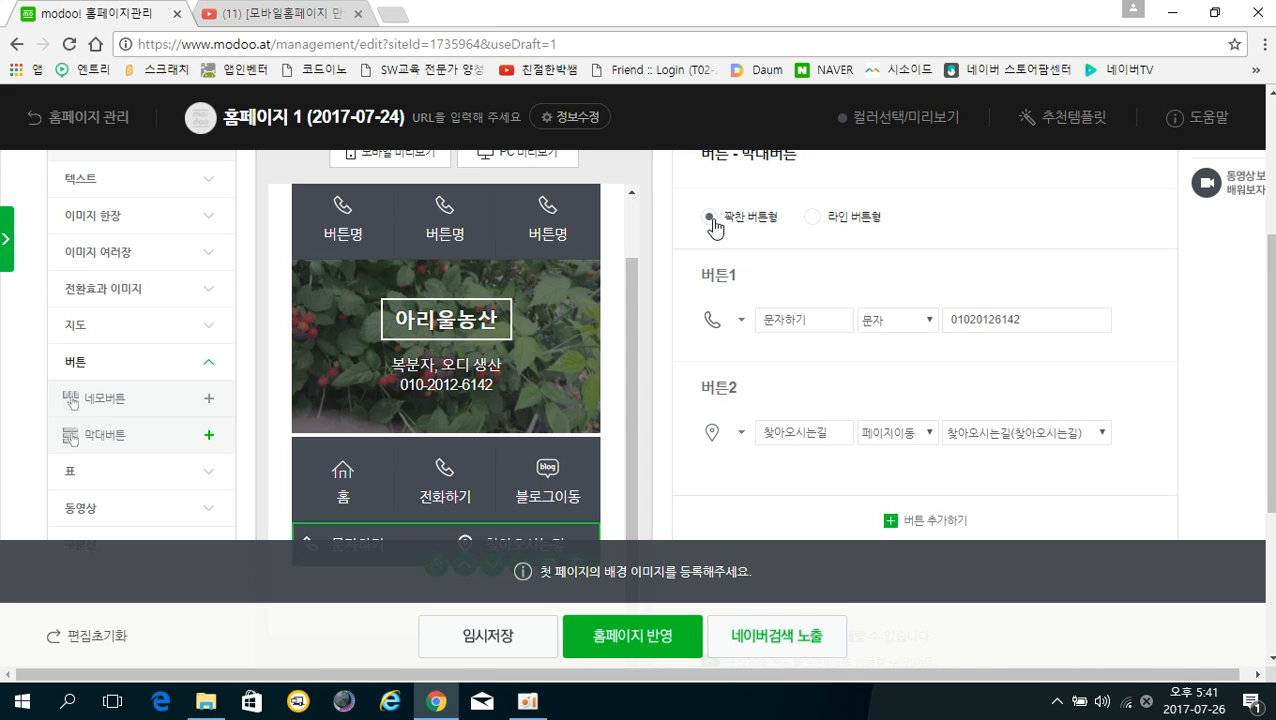
scroll(712, 210, "down", 2)
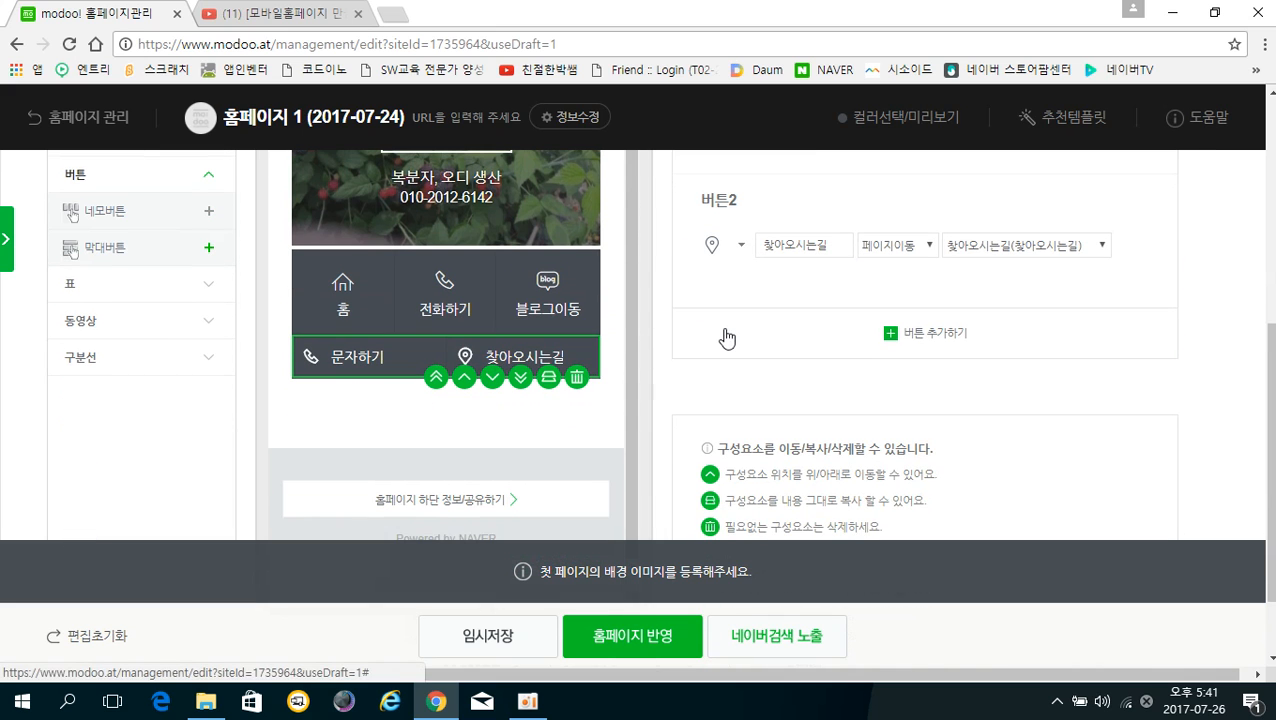
scroll(726, 336, "up", 2)
left_click(817, 220)
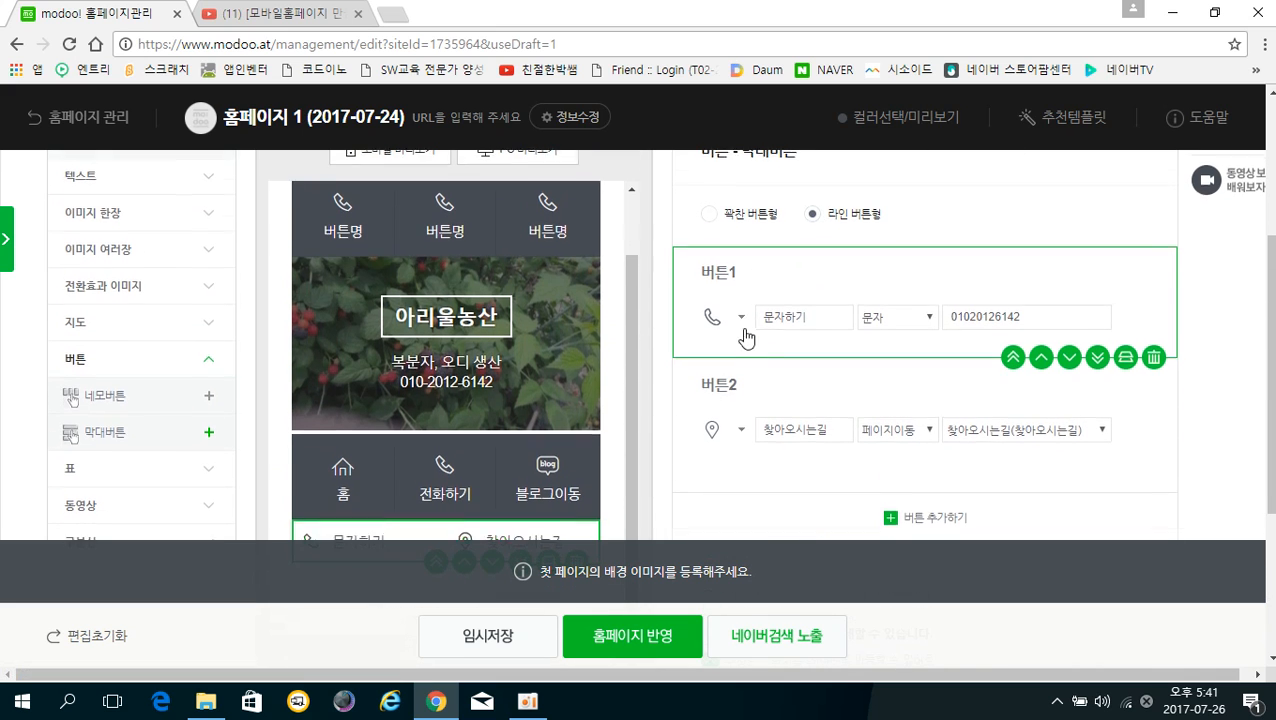
scroll(447, 419, "down", 2)
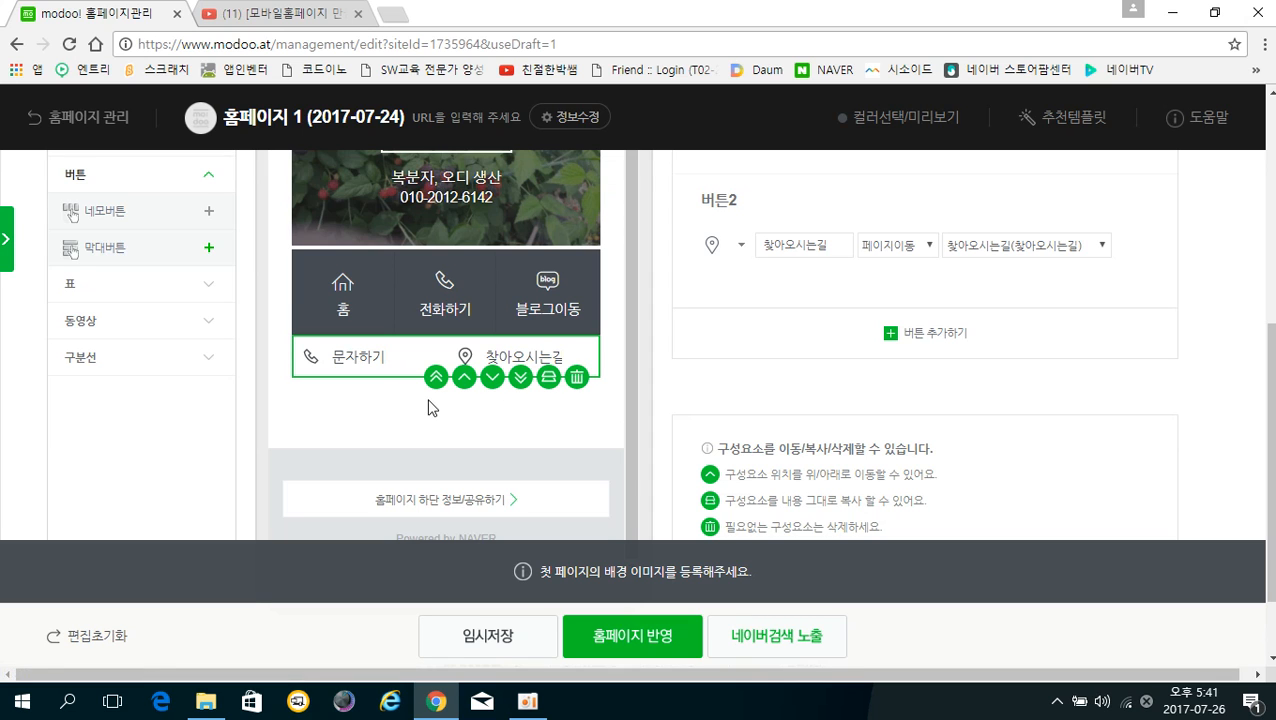
scroll(428, 390, "up", 4)
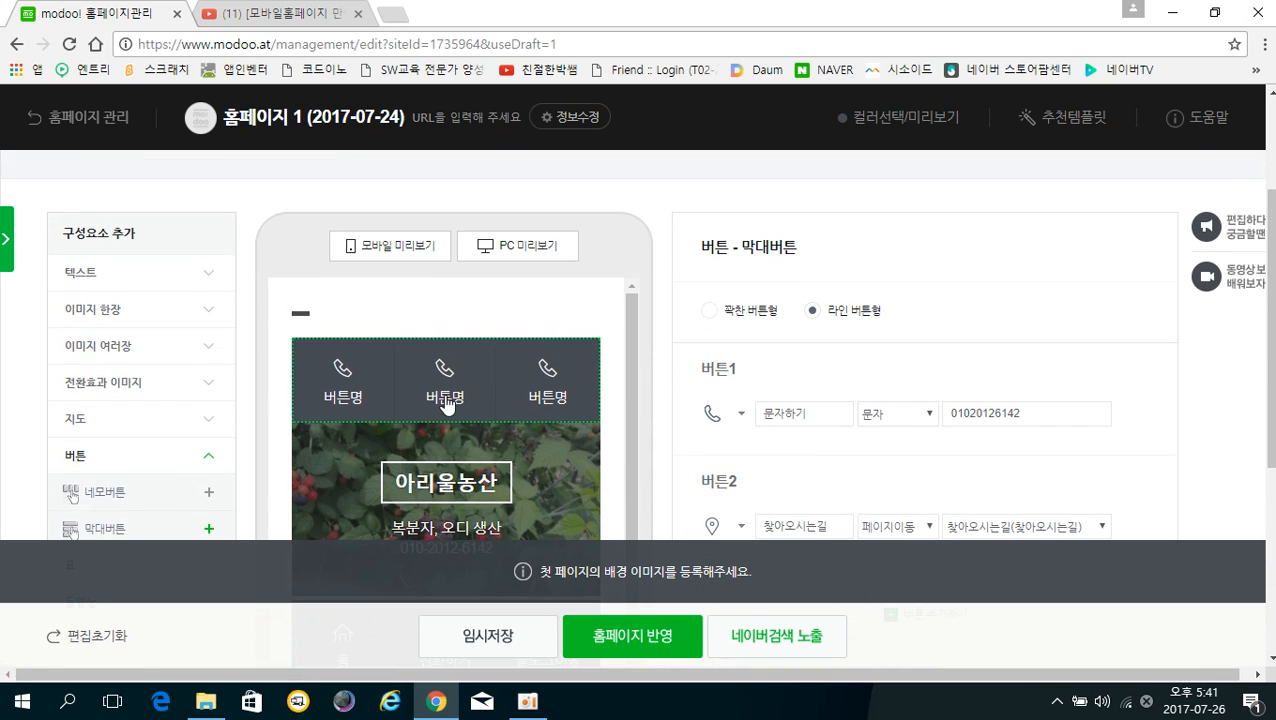
scroll(441, 393, "up", 2)
scroll(440, 390, "down", 1)
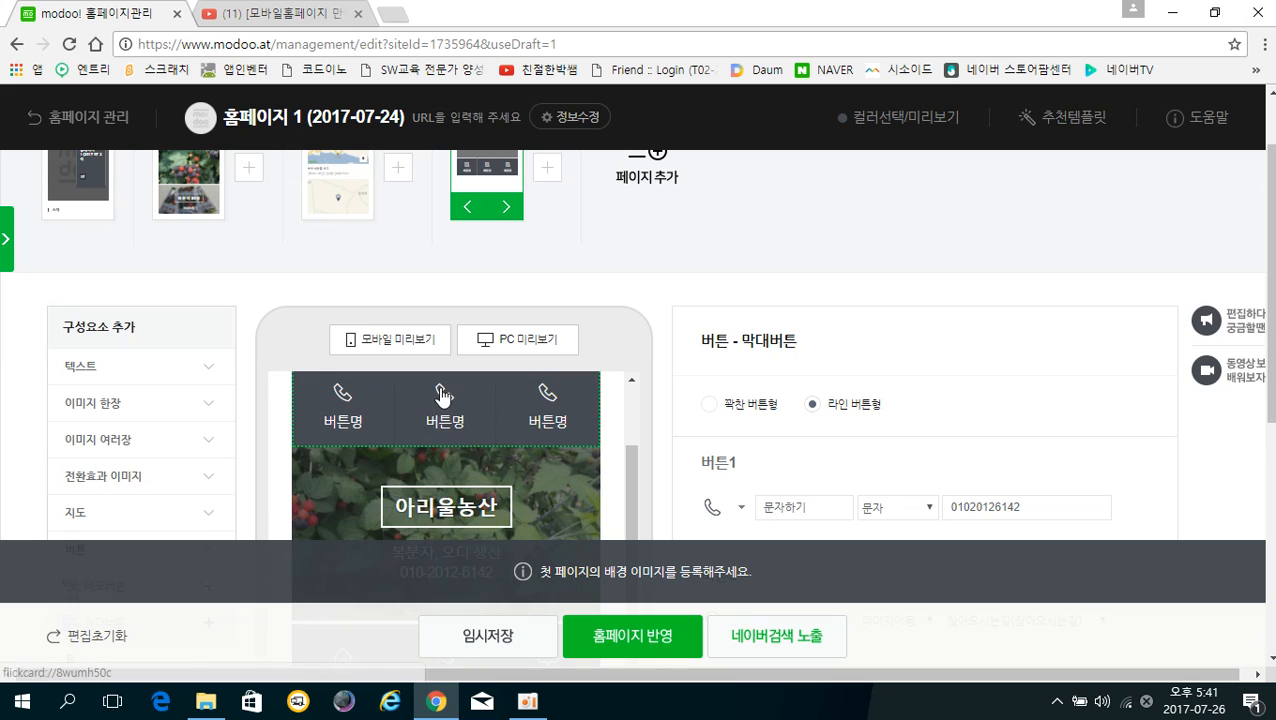
scroll(440, 390, "up", 1)
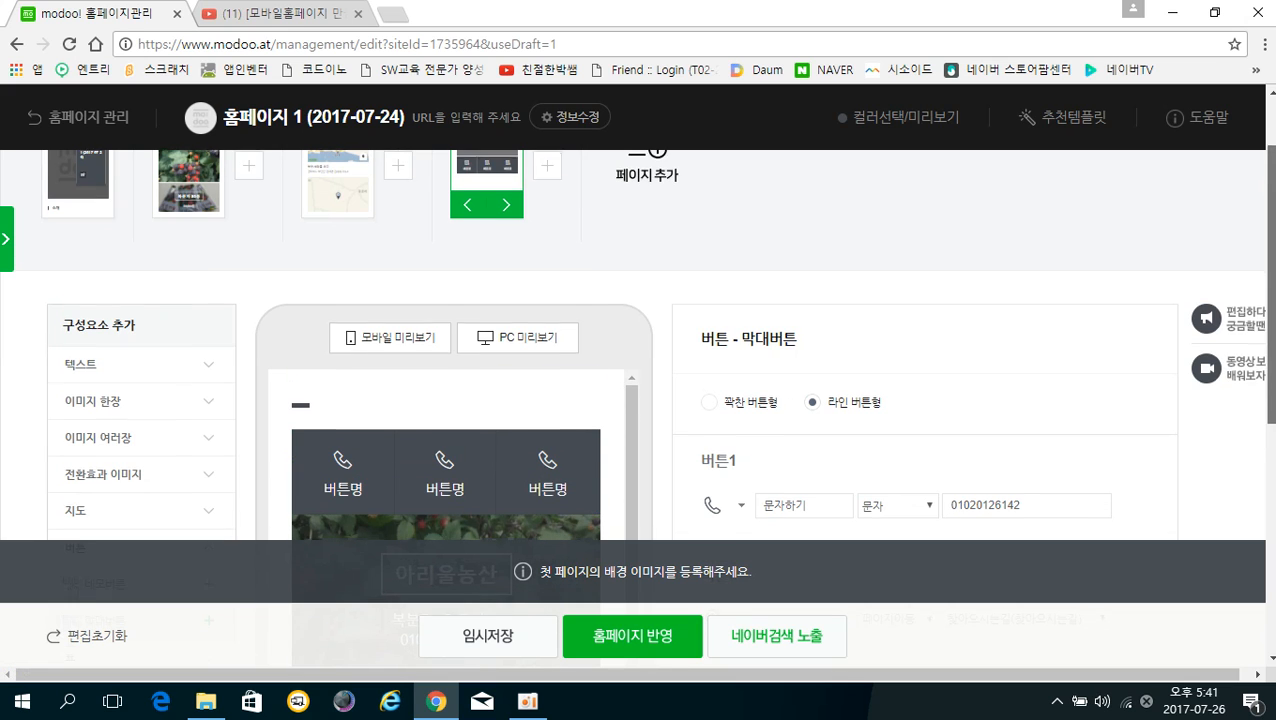
scroll(502, 400, "down", 5)
scroll(502, 400, "down", 1)
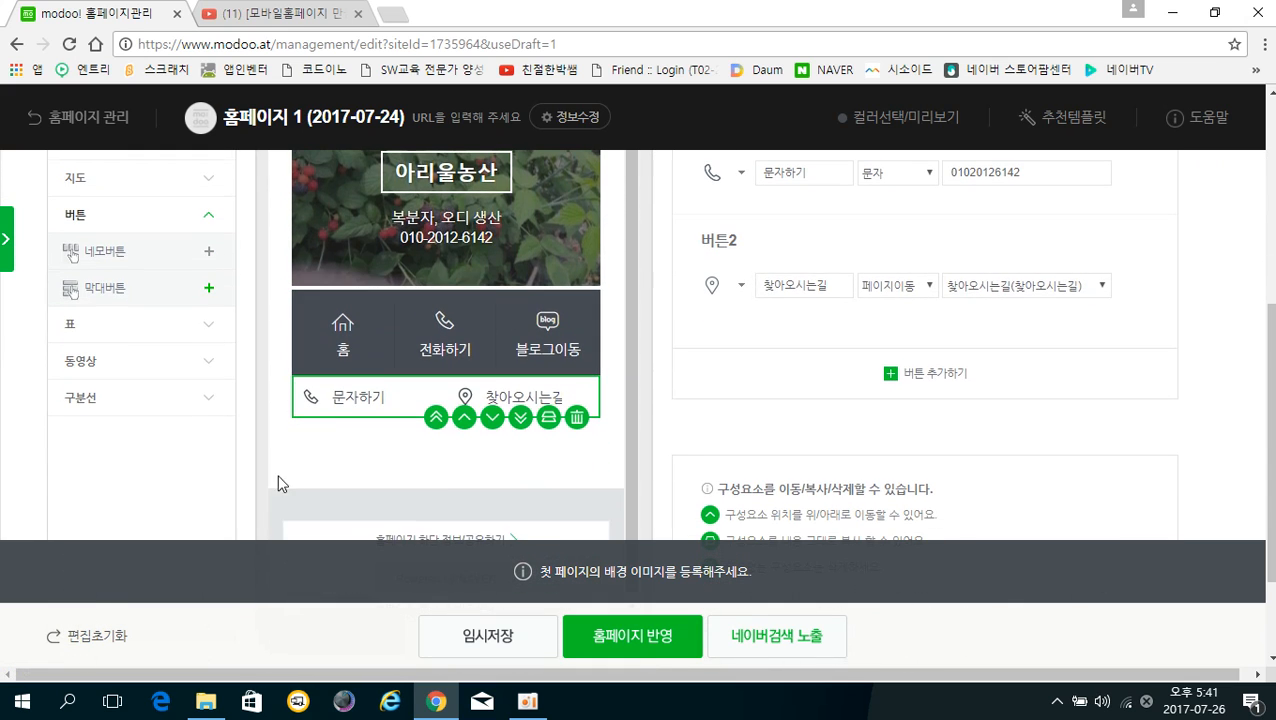
Add a table below the bar buttons and start editing its 4-by-4 cells
left_click(83, 325)
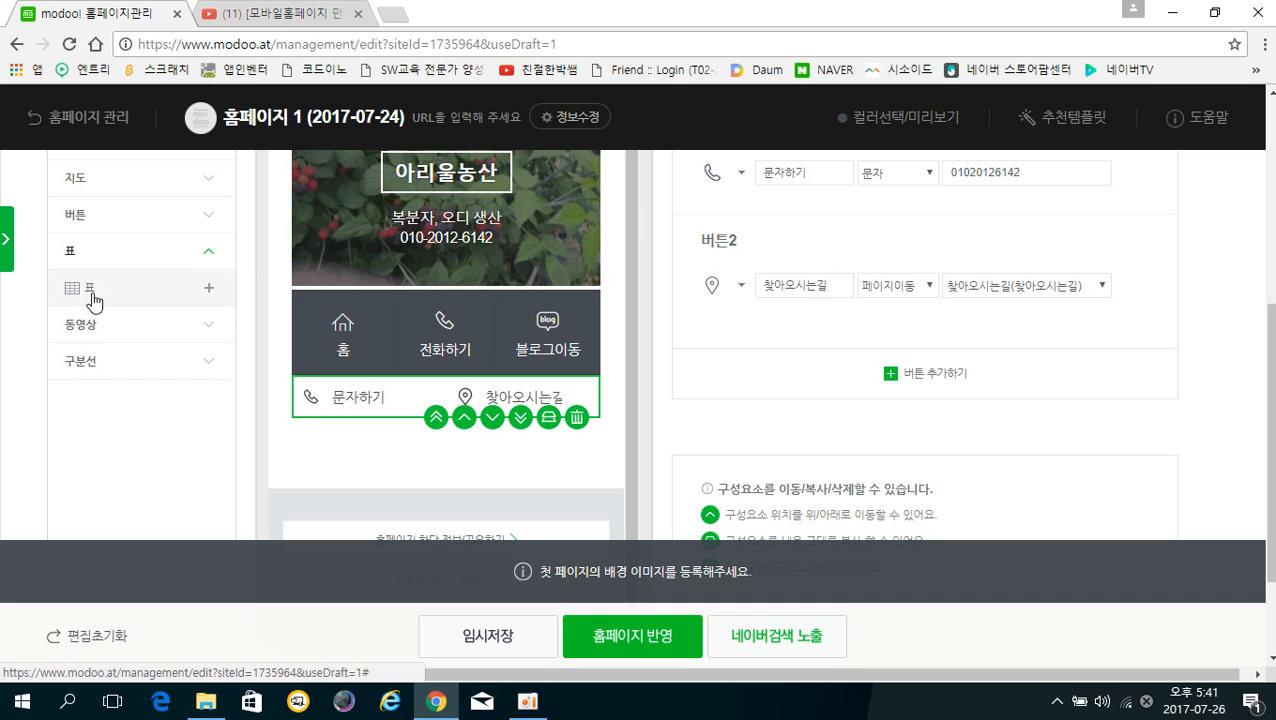
left_click(120, 300)
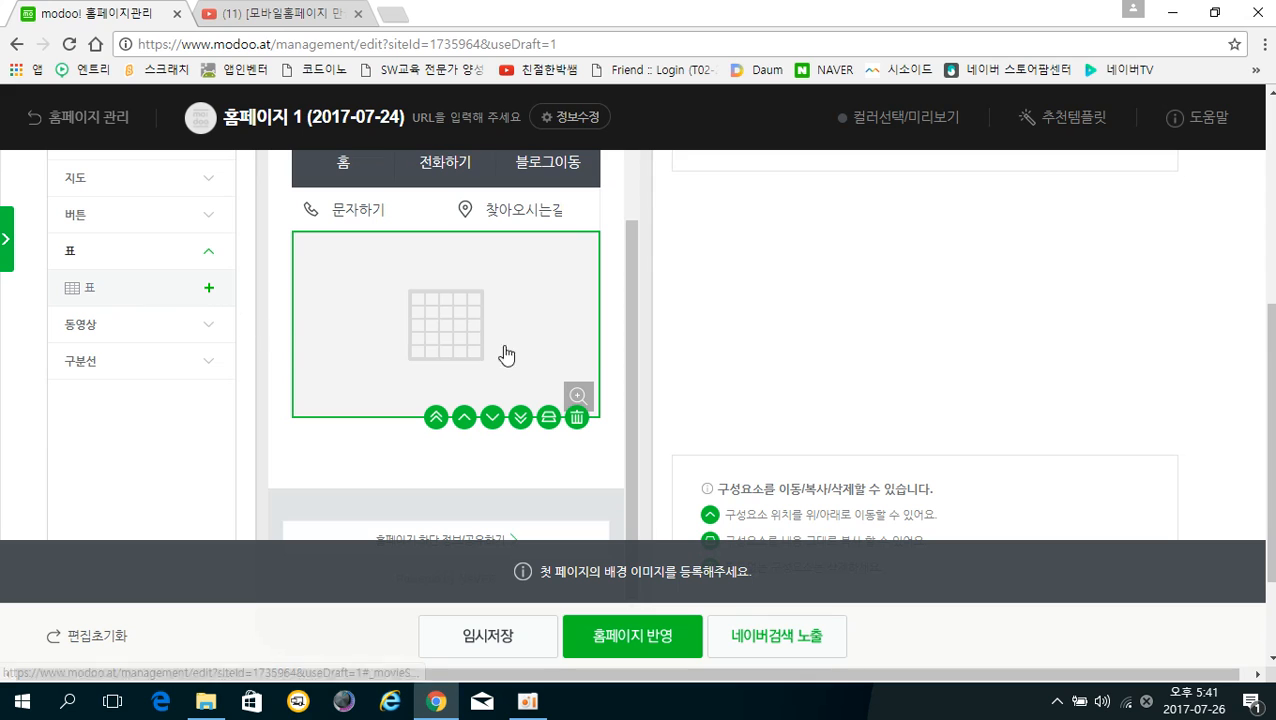
scroll(898, 396, "up", 1)
scroll(898, 396, "up", 2)
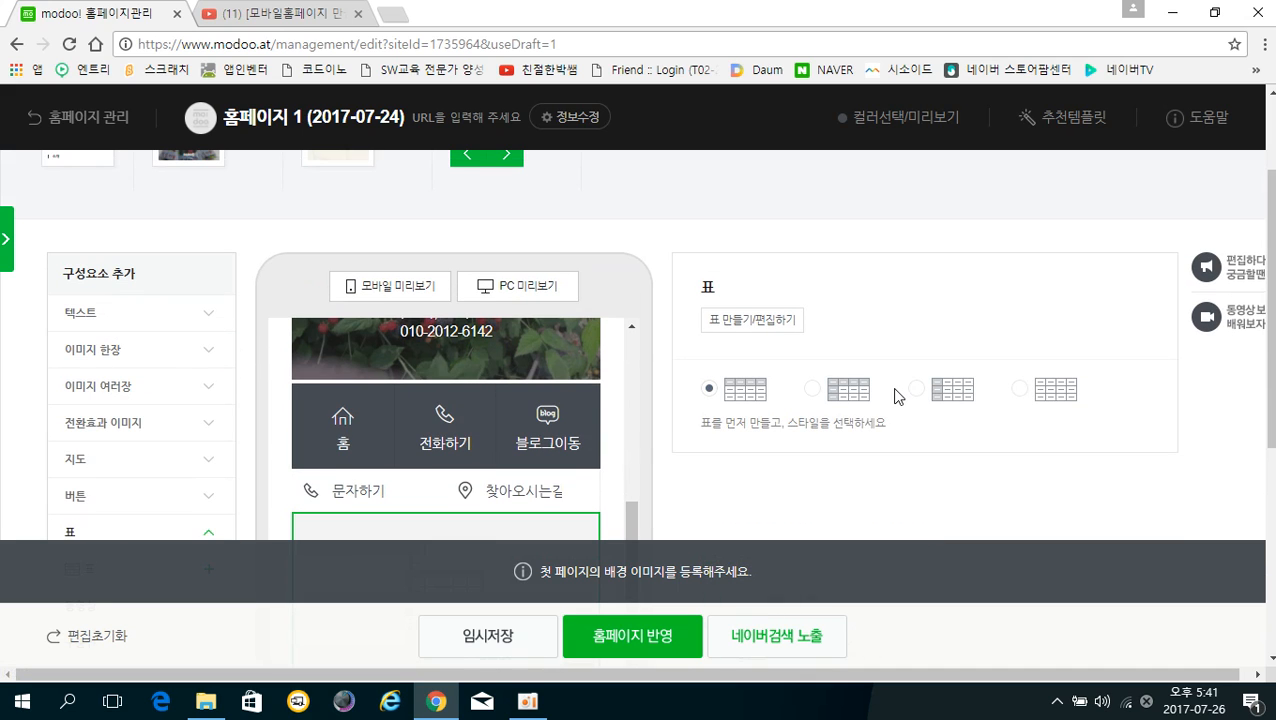
left_click(772, 321)
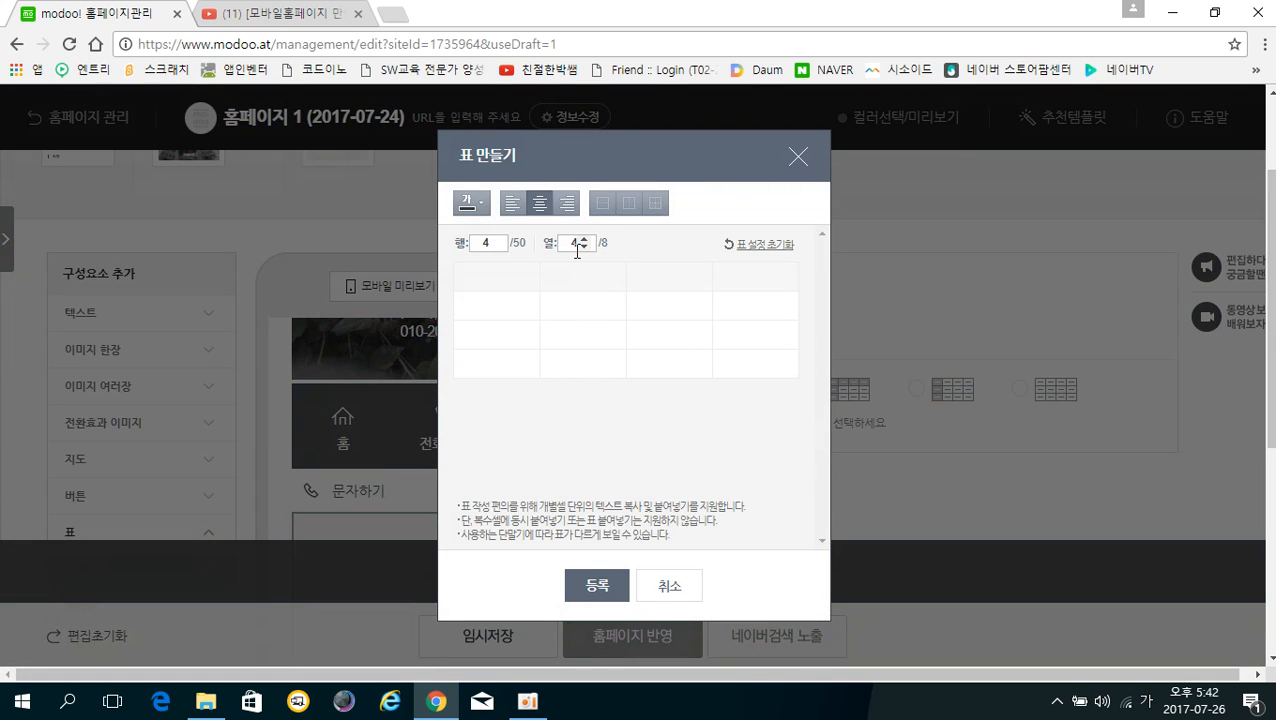
left_click(518, 309)
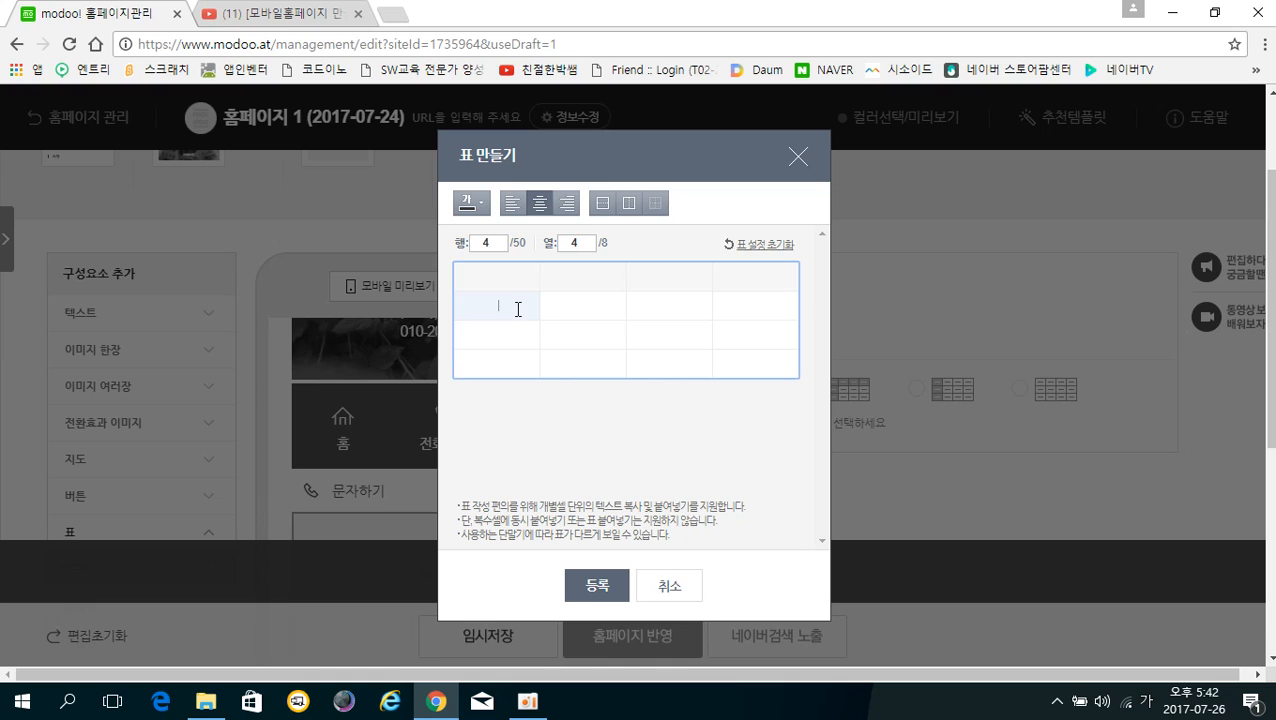
left_click(505, 339)
left_click(505, 362)
left_click(505, 304)
Type 월요일, 수요일 and 금요일 into the header cells of columns 2–4
left_click(586, 278)
type("월요일")
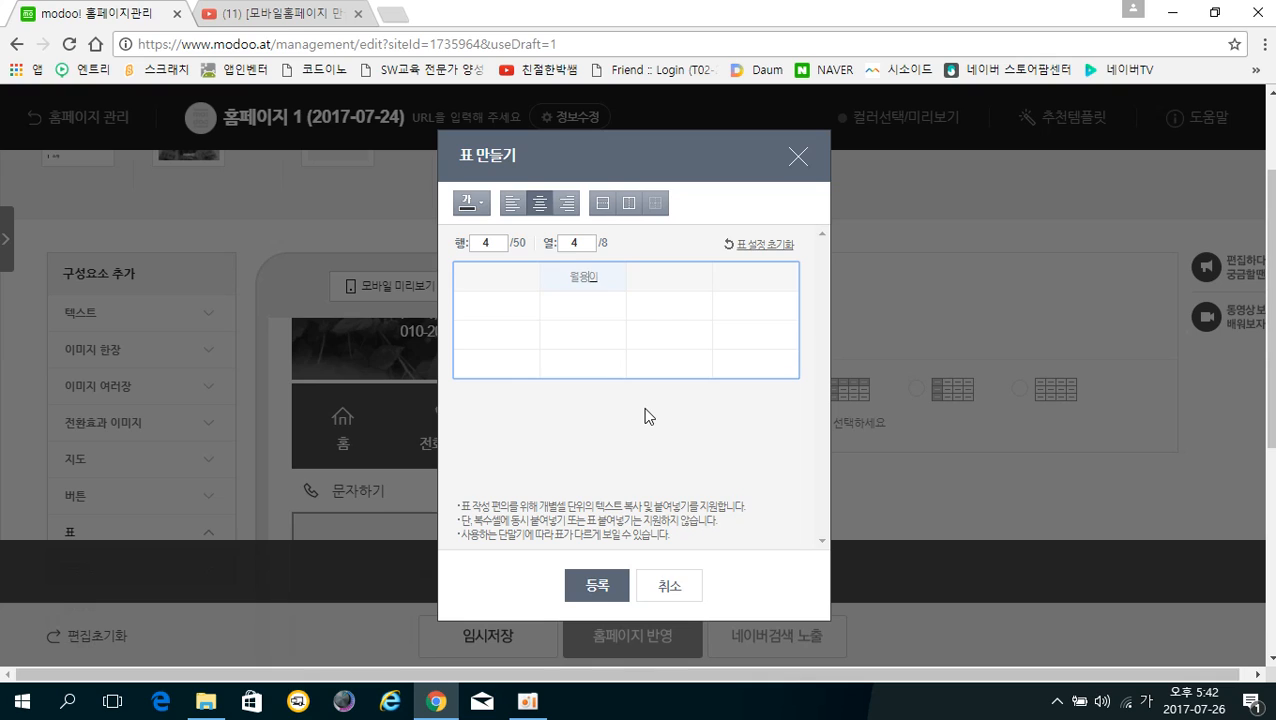
key("BackSpace")
type("요일화요일")
key("BackSpace")
type("수요일금요일")
Merge the first-column cells of rows 2 and 3, then split them back apart
left_click(478, 307)
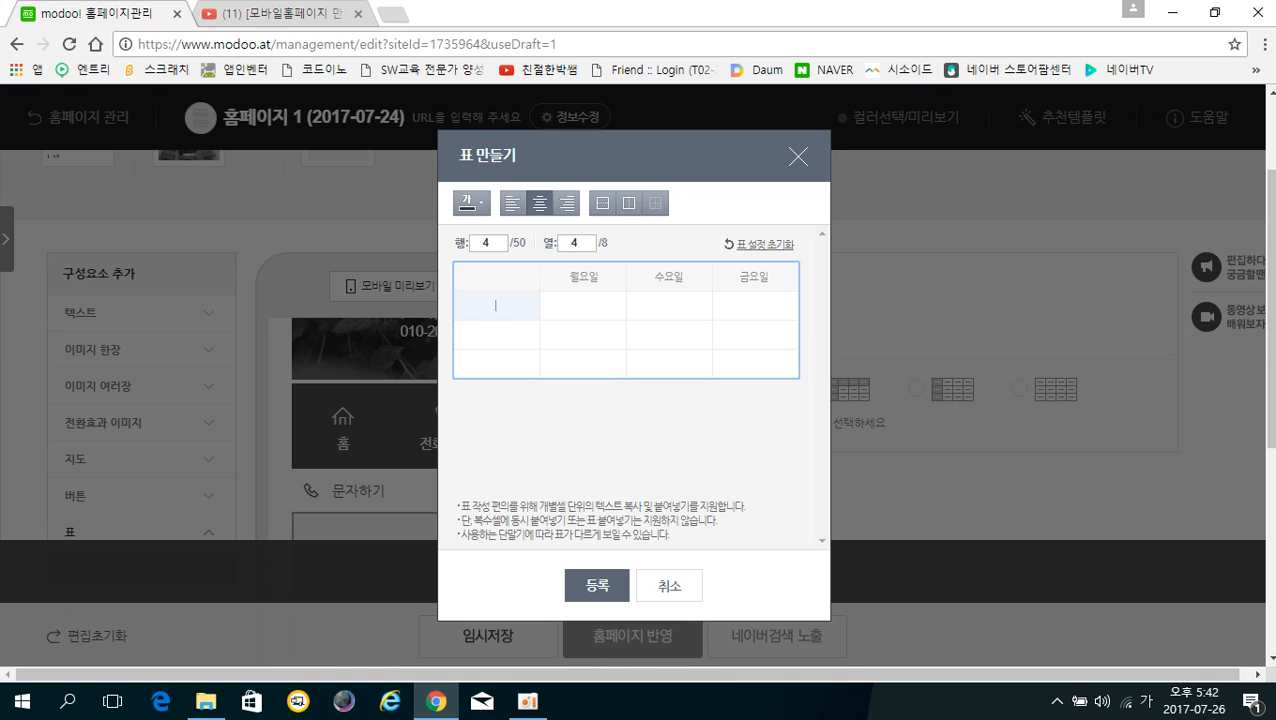
left_click(492, 342)
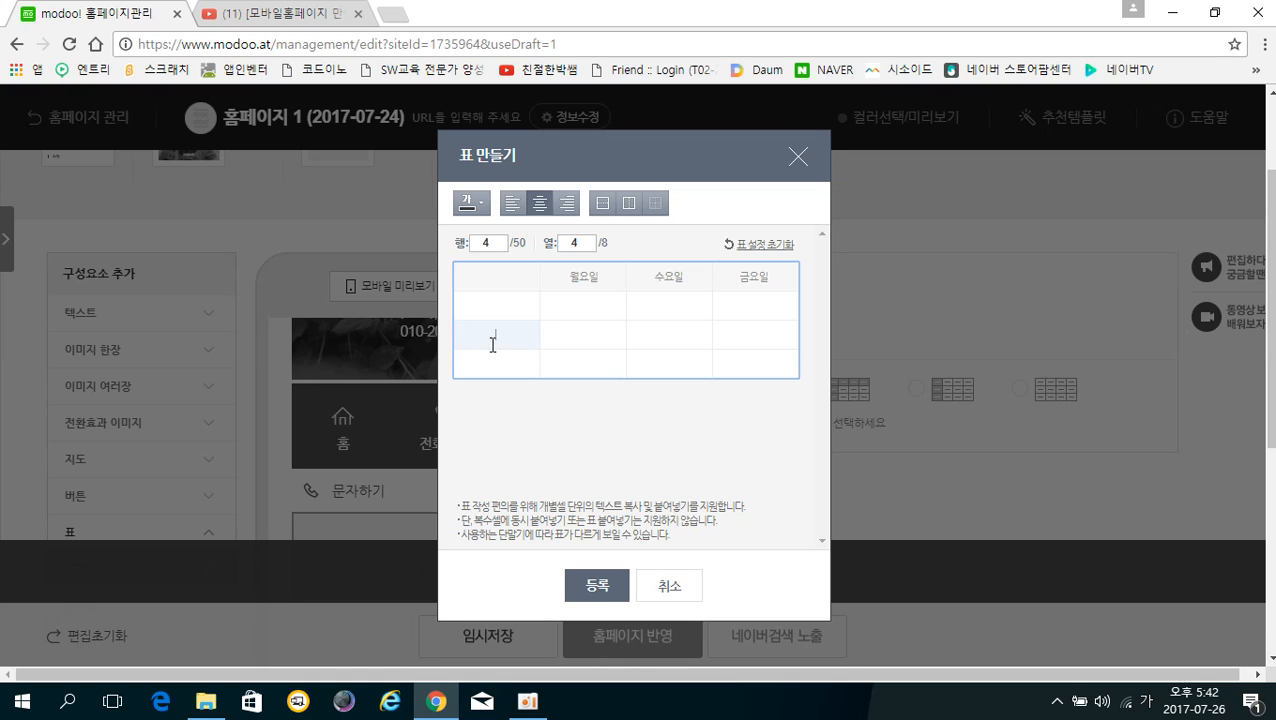
left_click(489, 369)
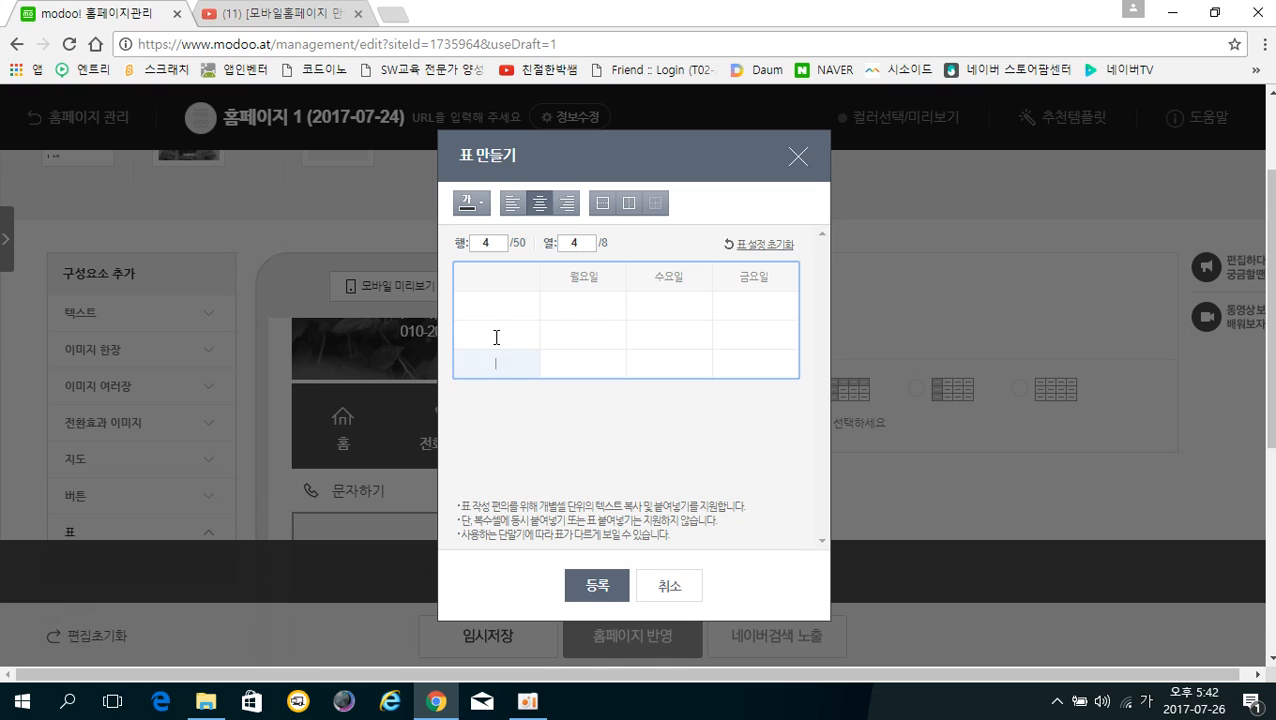
left_click(577, 307)
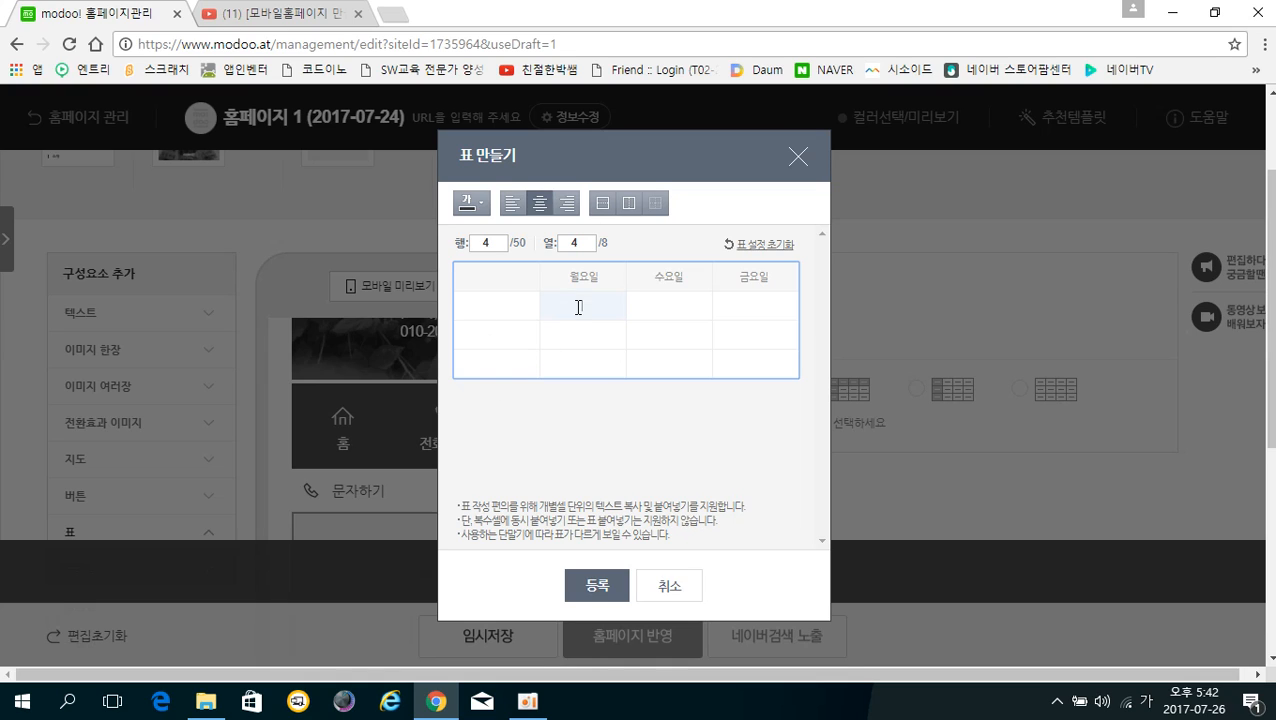
left_click(579, 331)
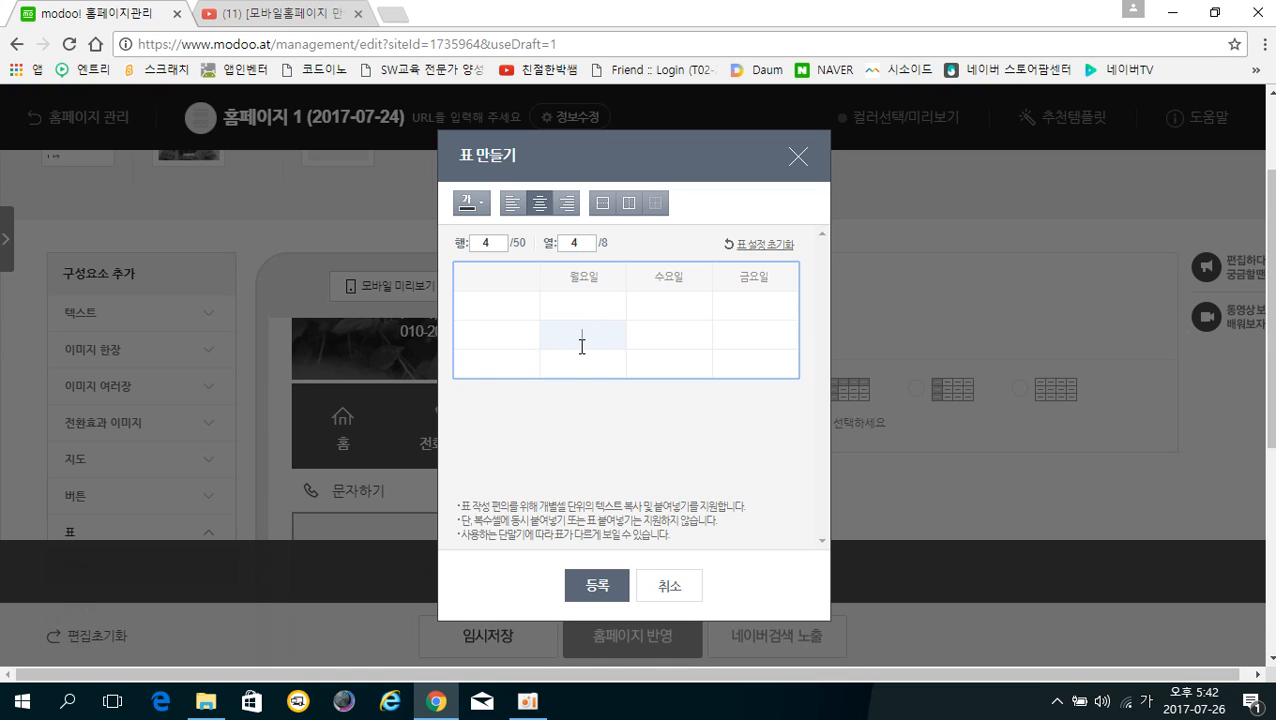
left_click_drag(510, 307, 510, 323)
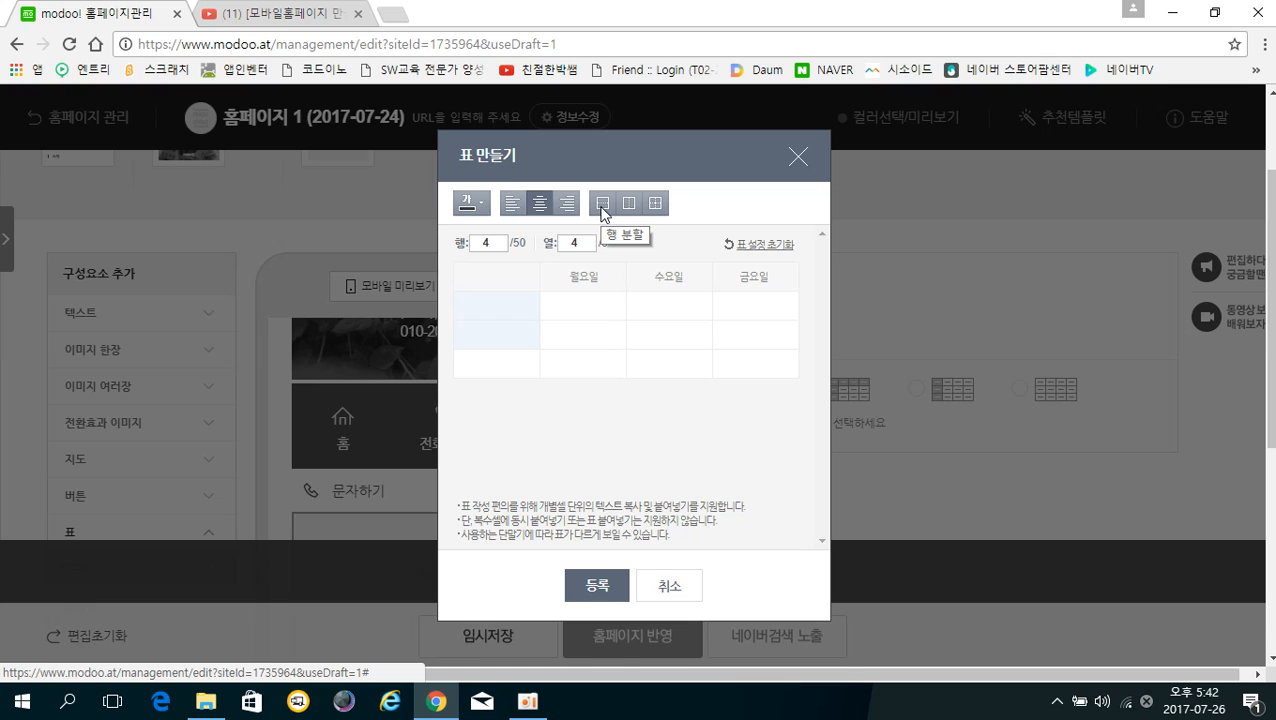
left_click(657, 205)
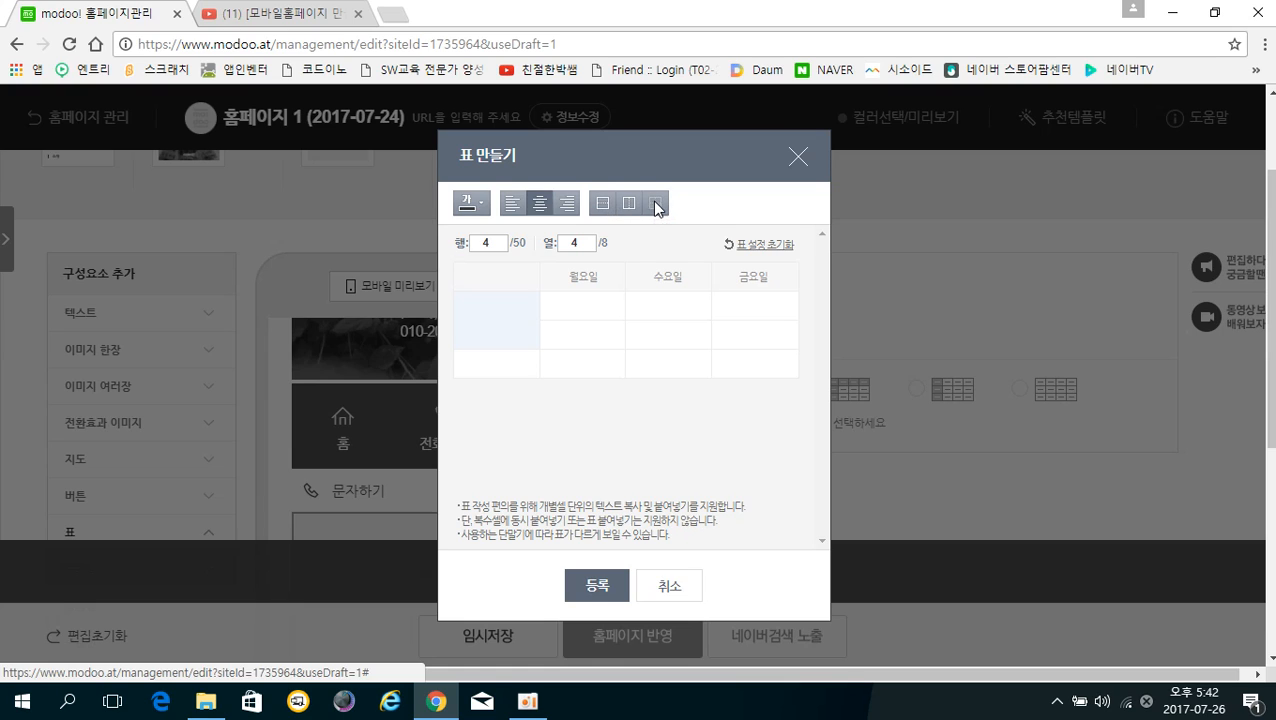
left_click(575, 360)
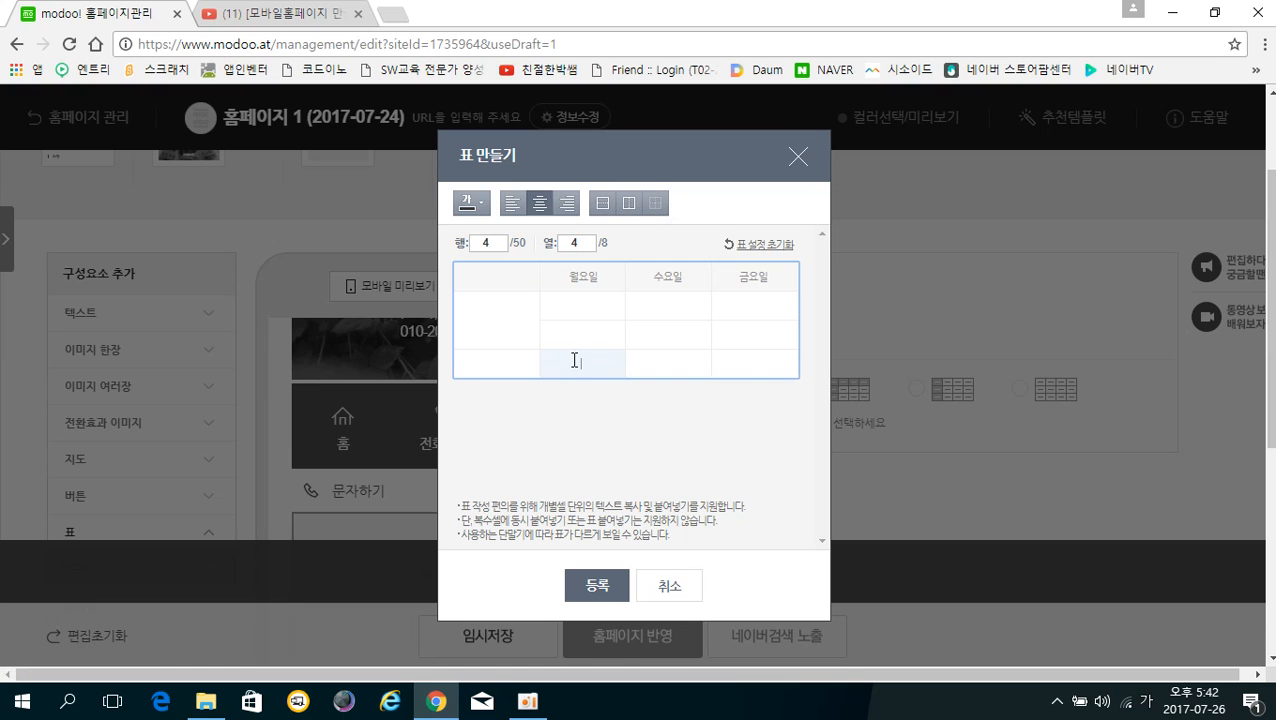
left_click(513, 325)
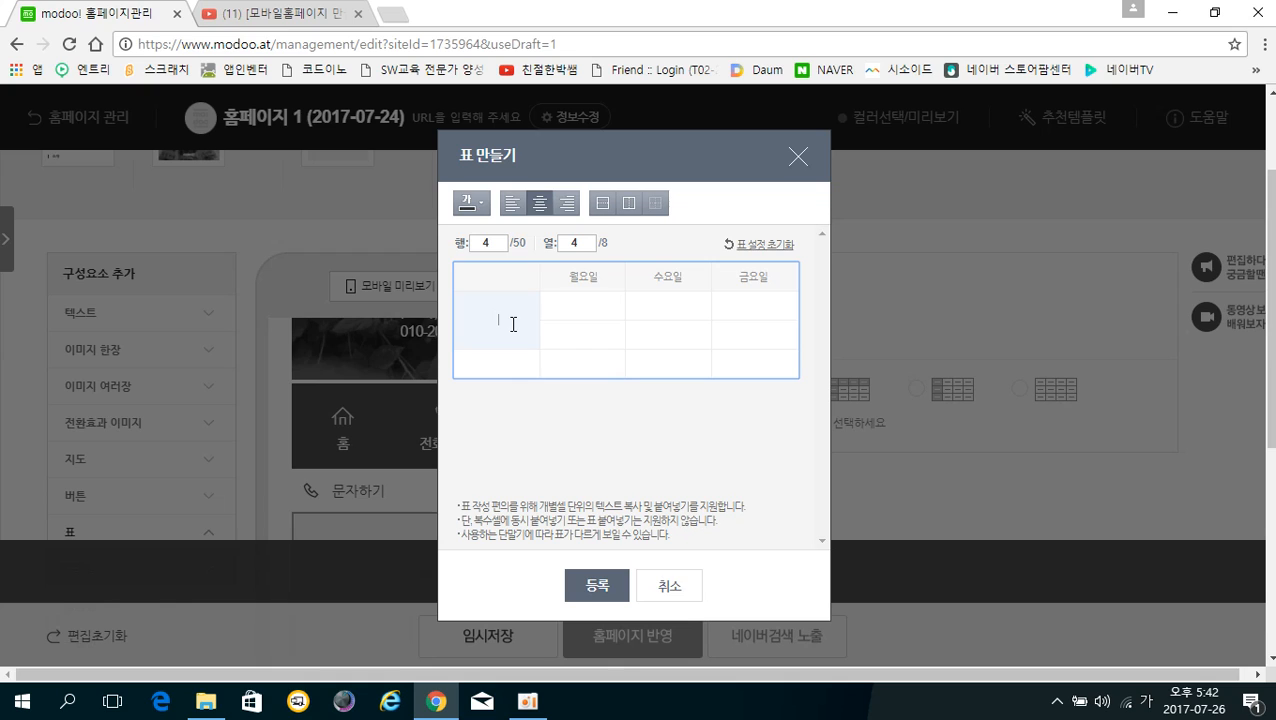
left_click(603, 206)
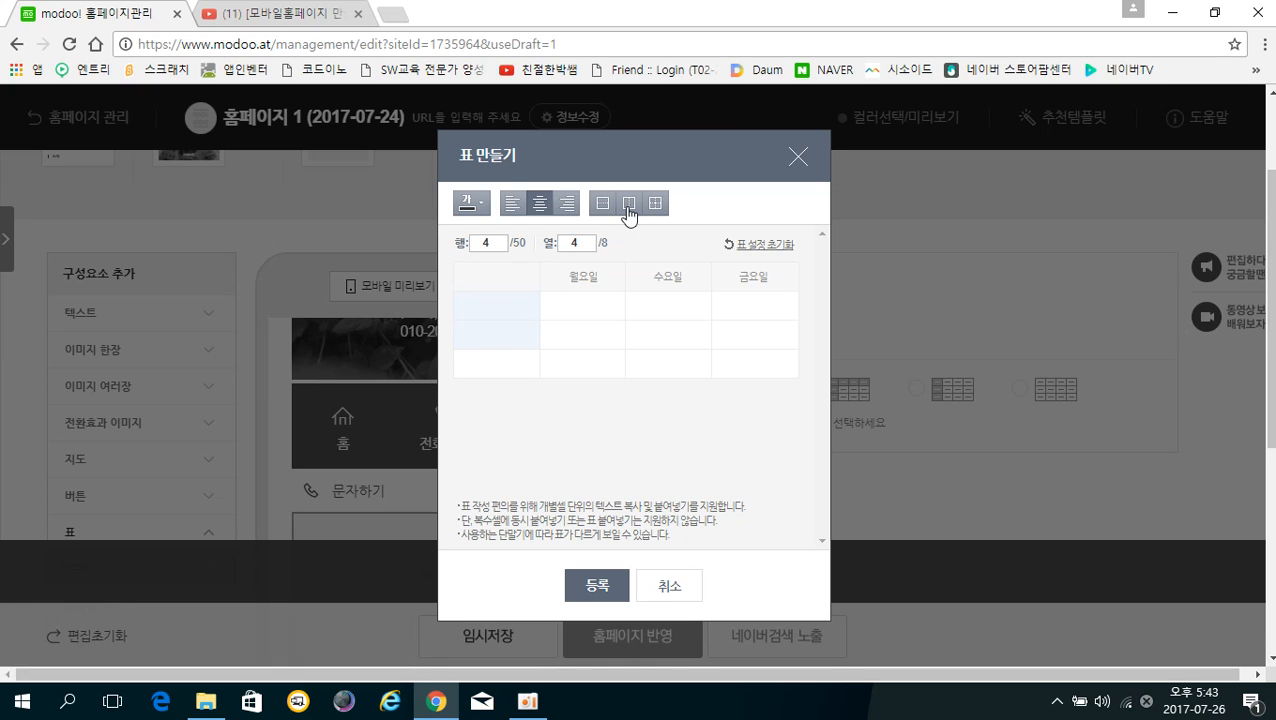
Split the first column in two and merge the top-left block into one 월요일 cell
left_click(629, 205)
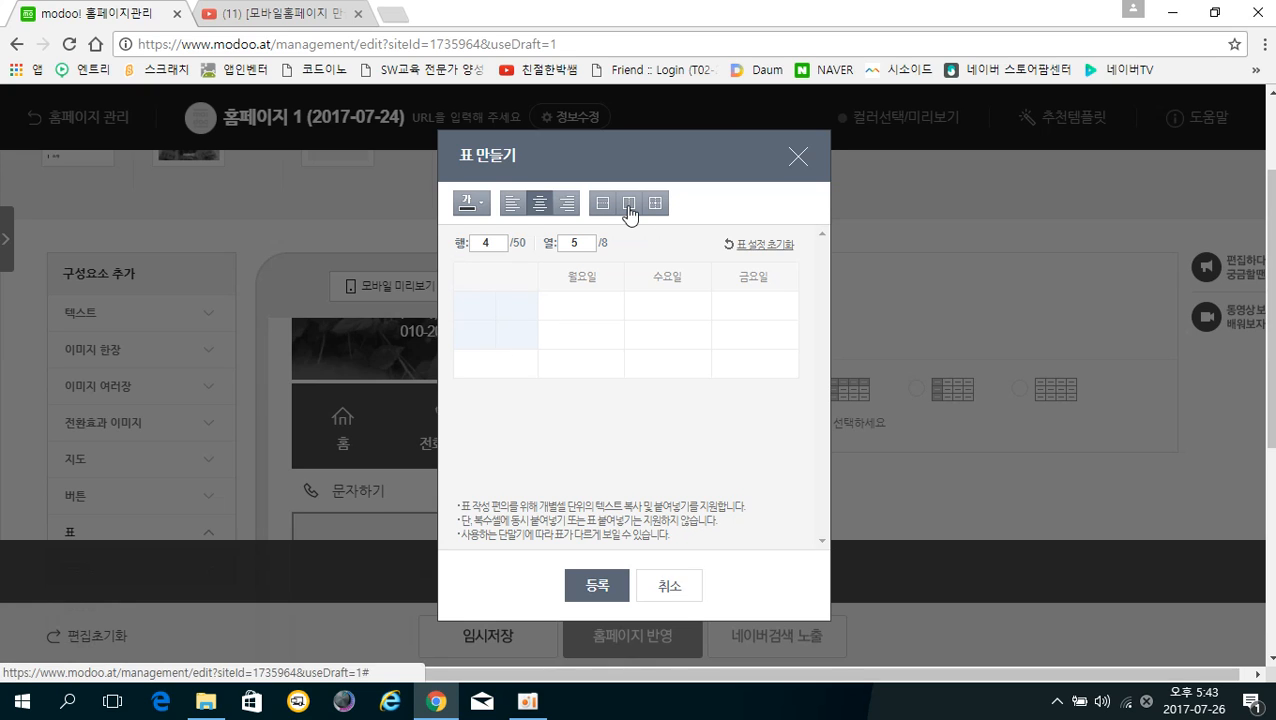
left_click(478, 306)
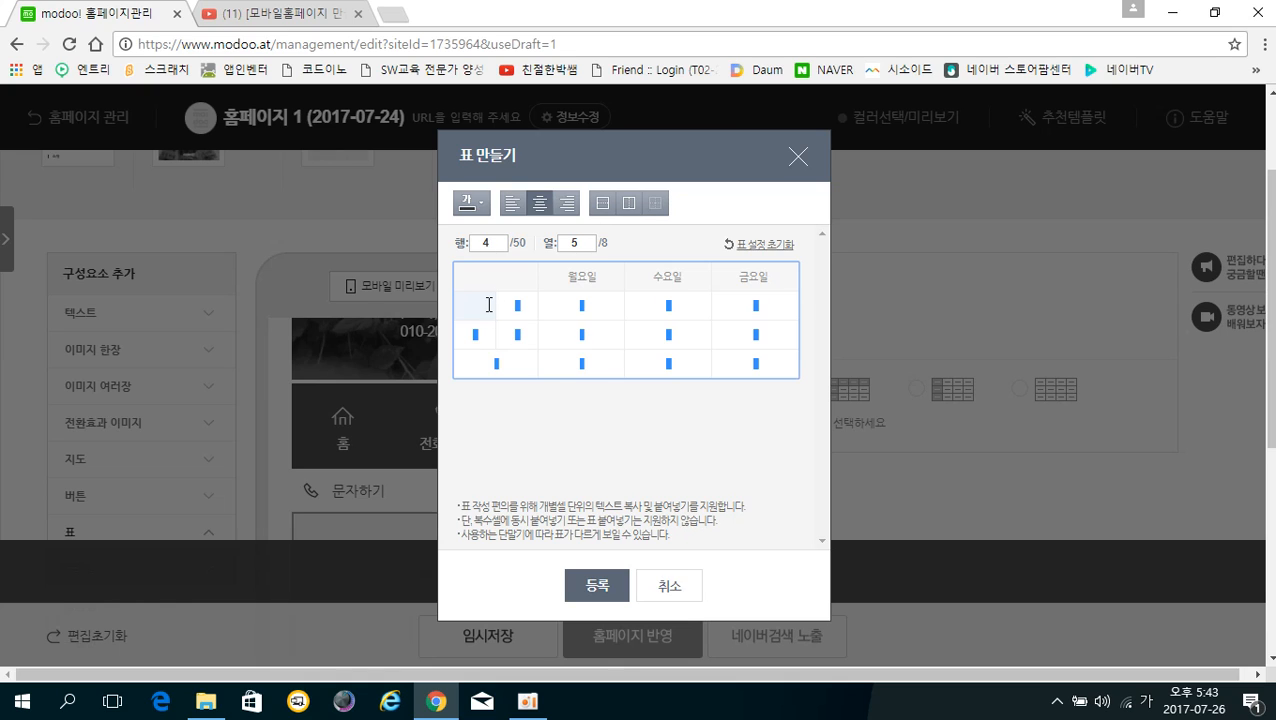
left_click_drag(490, 312, 585, 303)
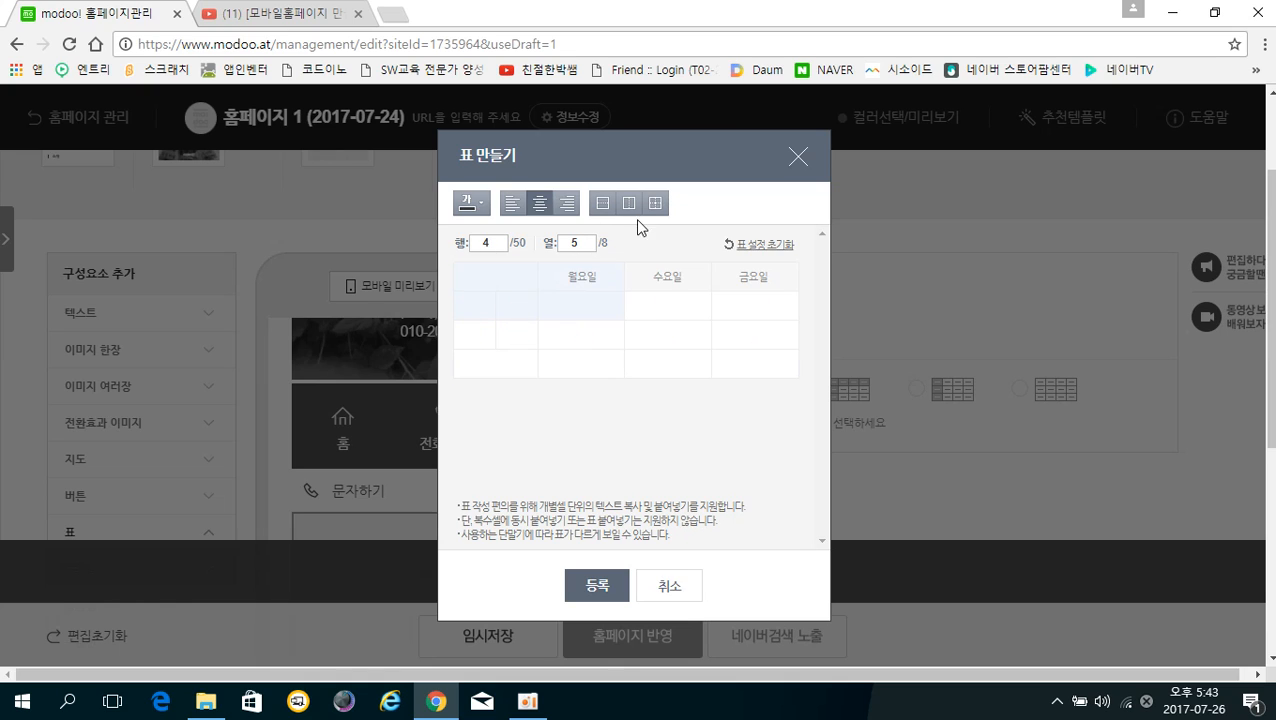
left_click(655, 204)
left_click(518, 332)
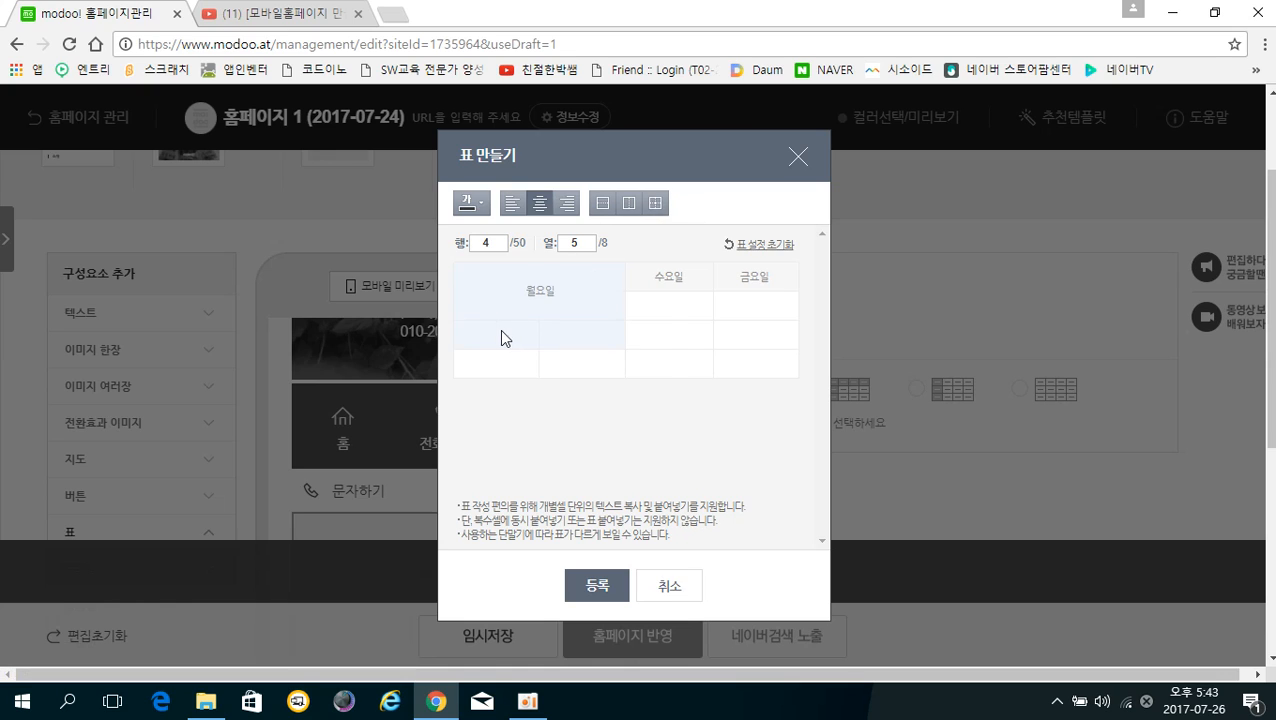
left_click(501, 338)
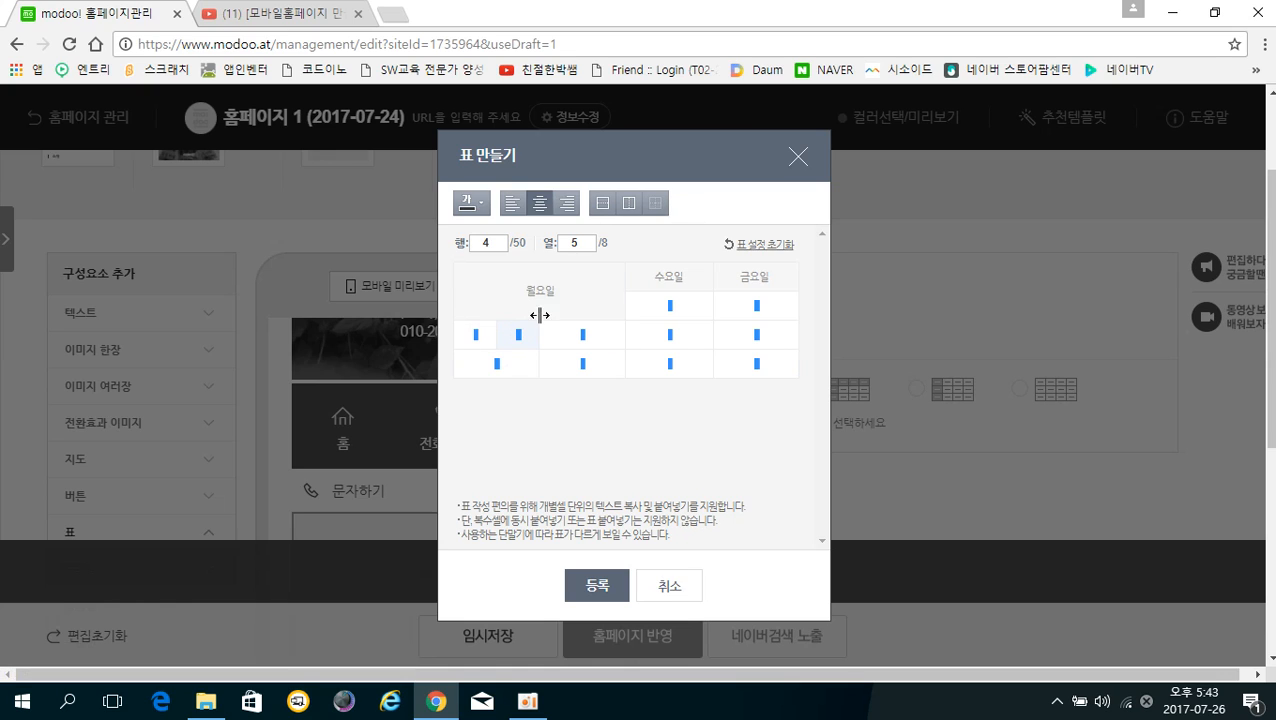
left_click(556, 364)
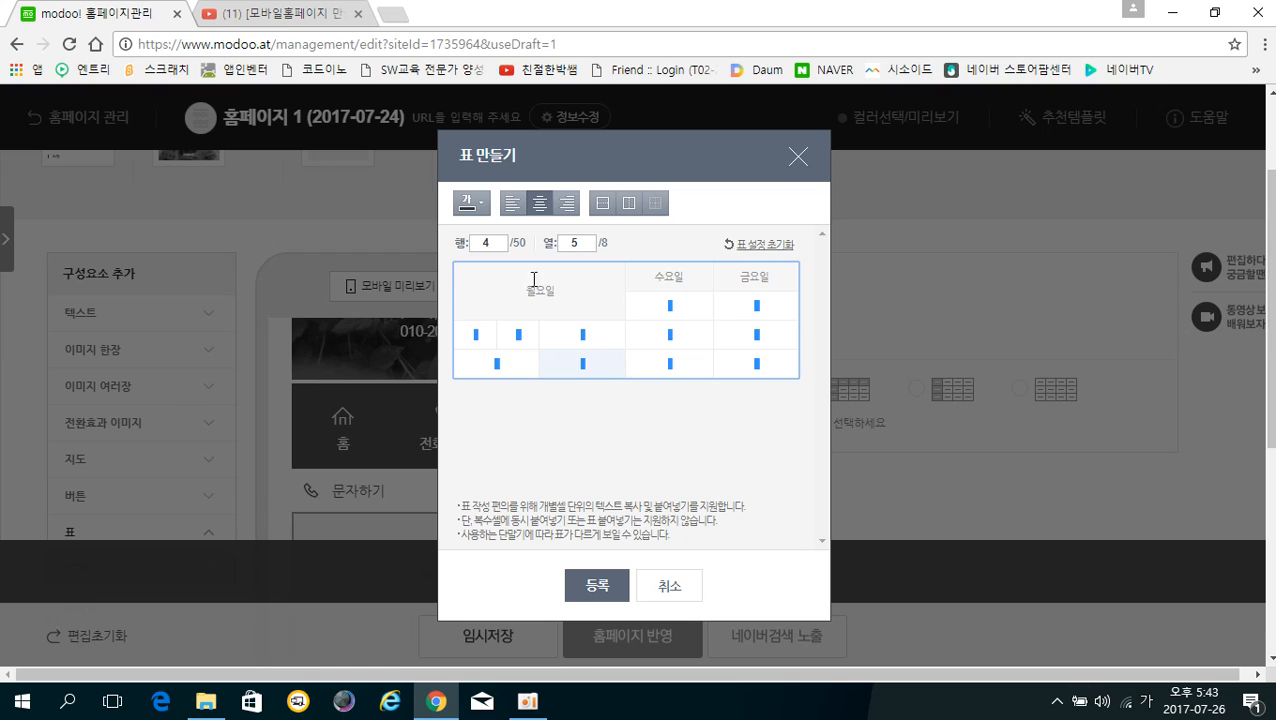
left_click(478, 336)
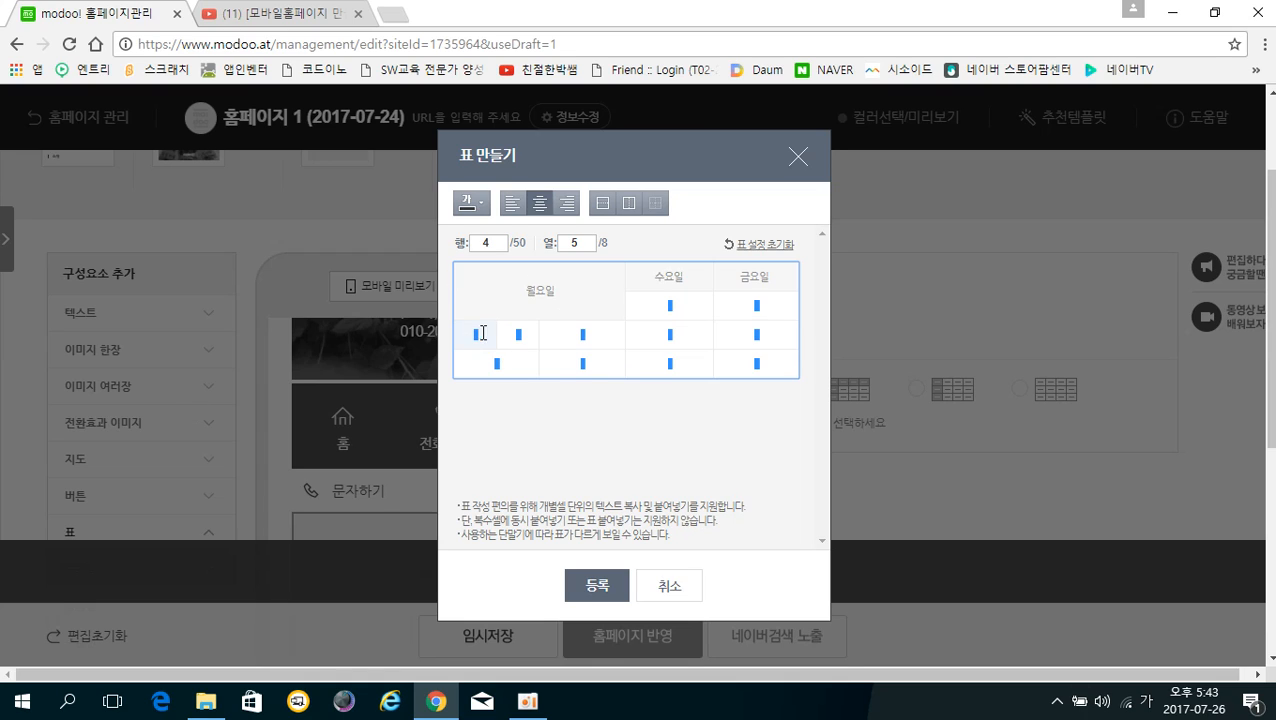
left_click(515, 293)
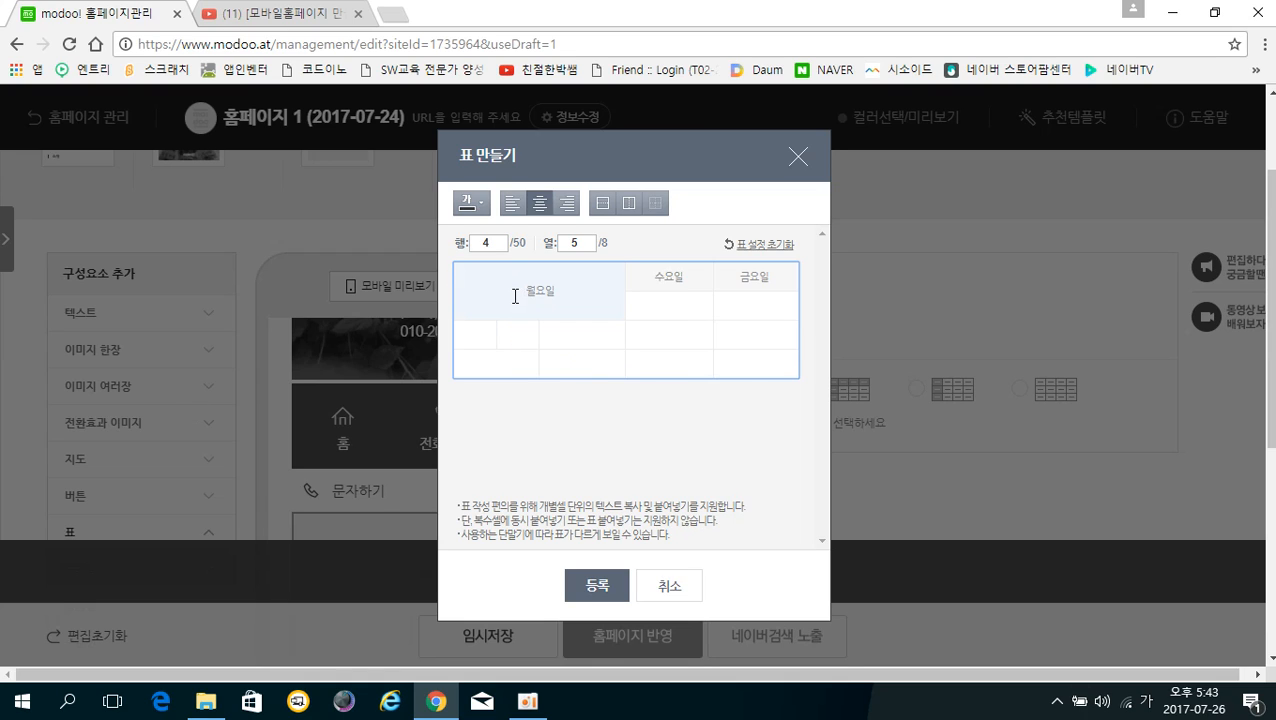
left_click(490, 290)
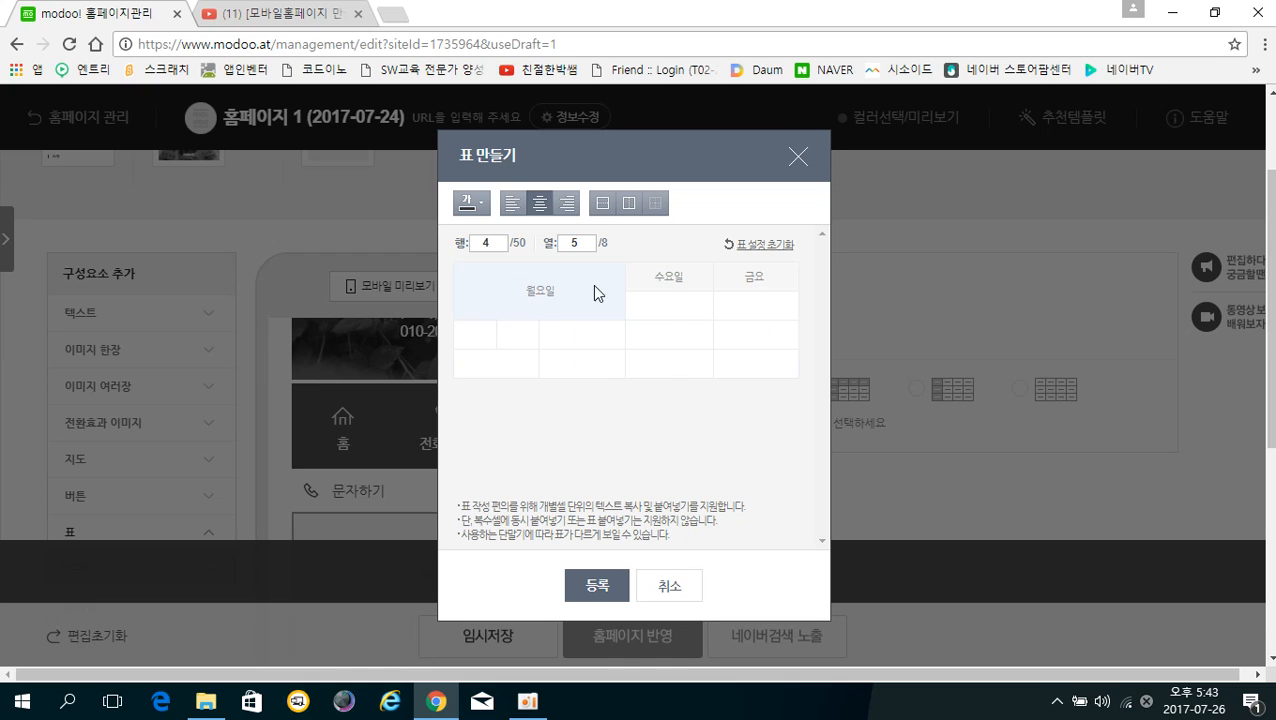
key("ctrl+a")
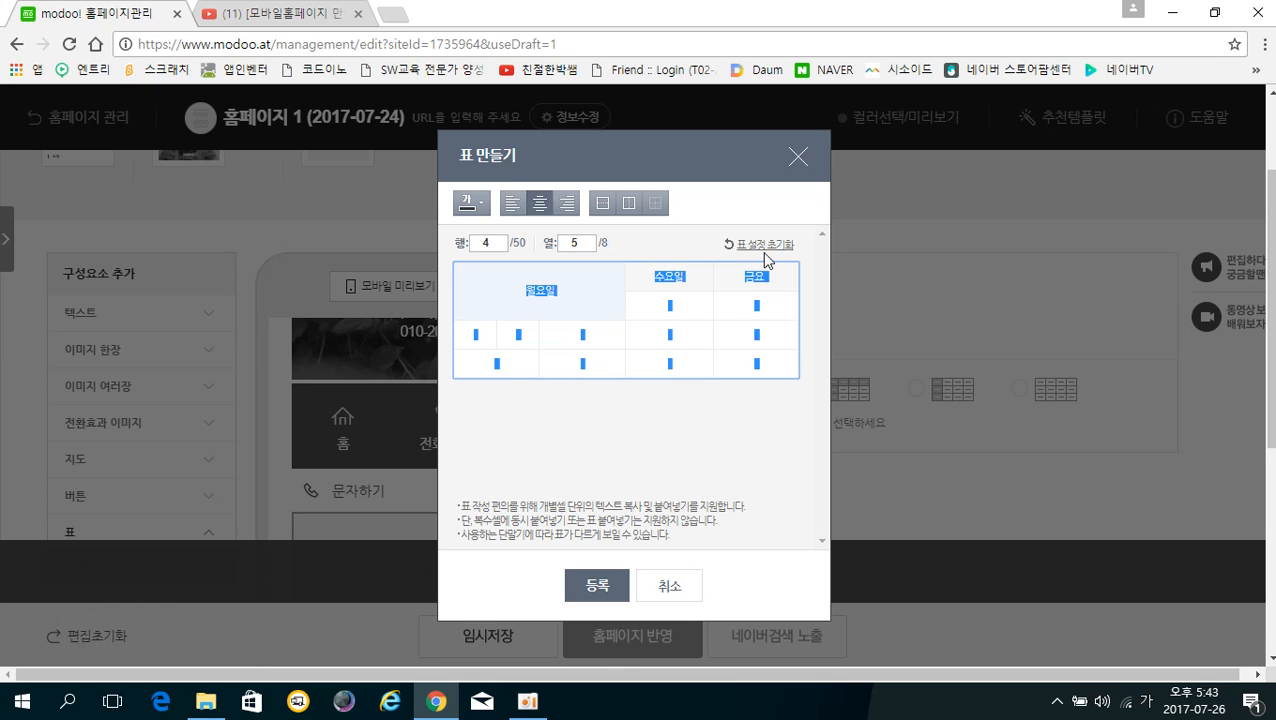
Register the table on the page with 등록, then delete it
left_click(601, 589)
scroll(480, 432, "down", 3)
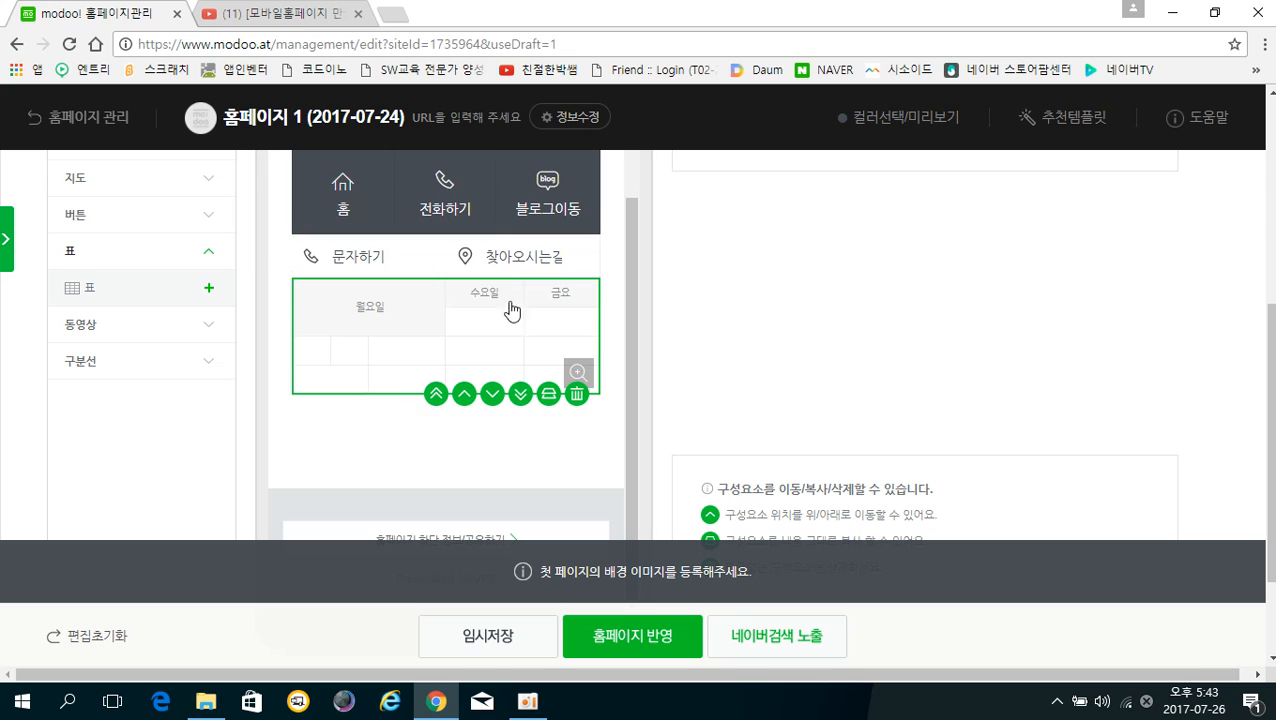
left_click(577, 396)
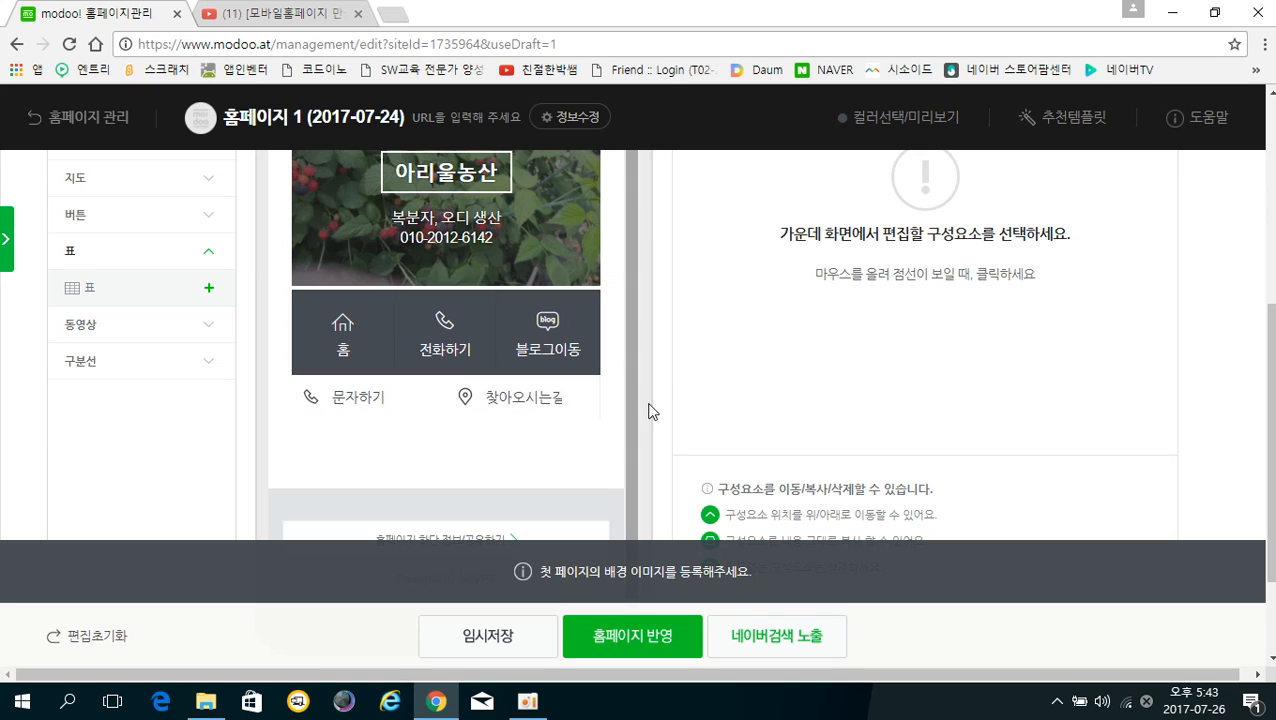
List the button component types in the 구성요소 추가 sidebar
scroll(590, 420, "up", 1)
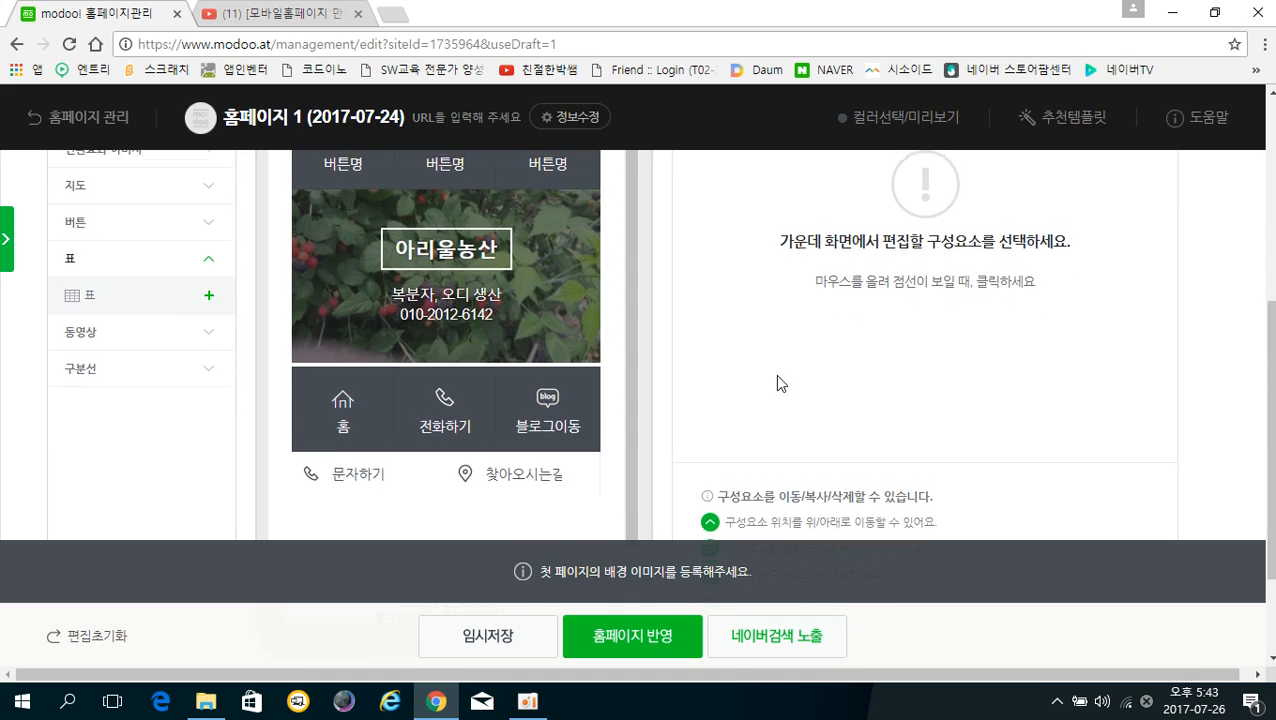
scroll(775, 374, "up", 1)
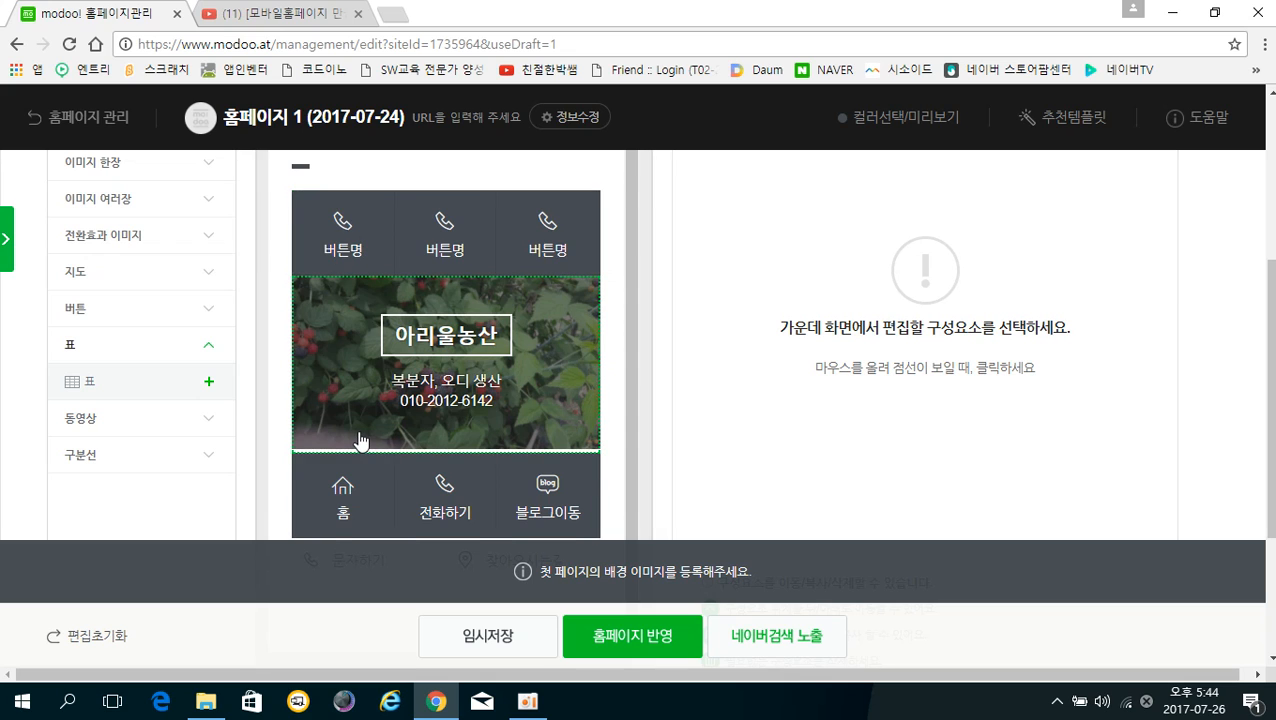
scroll(320, 465, "down", 1)
left_click(95, 312)
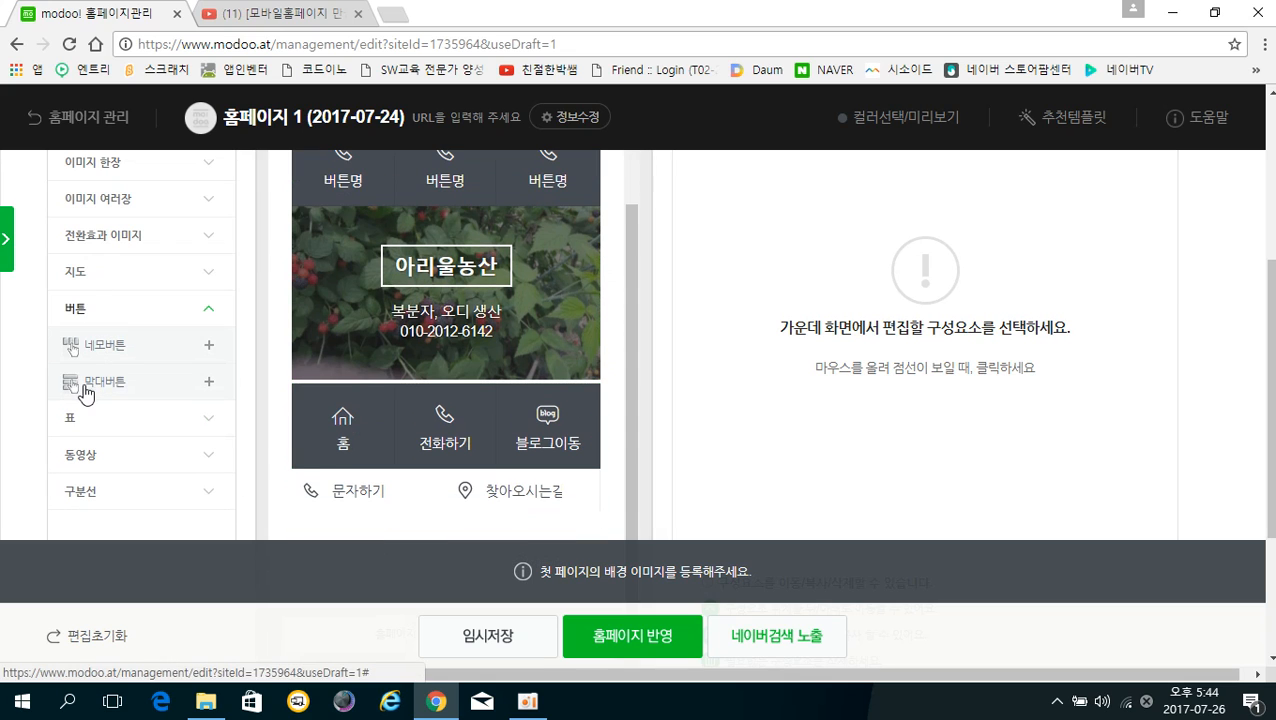